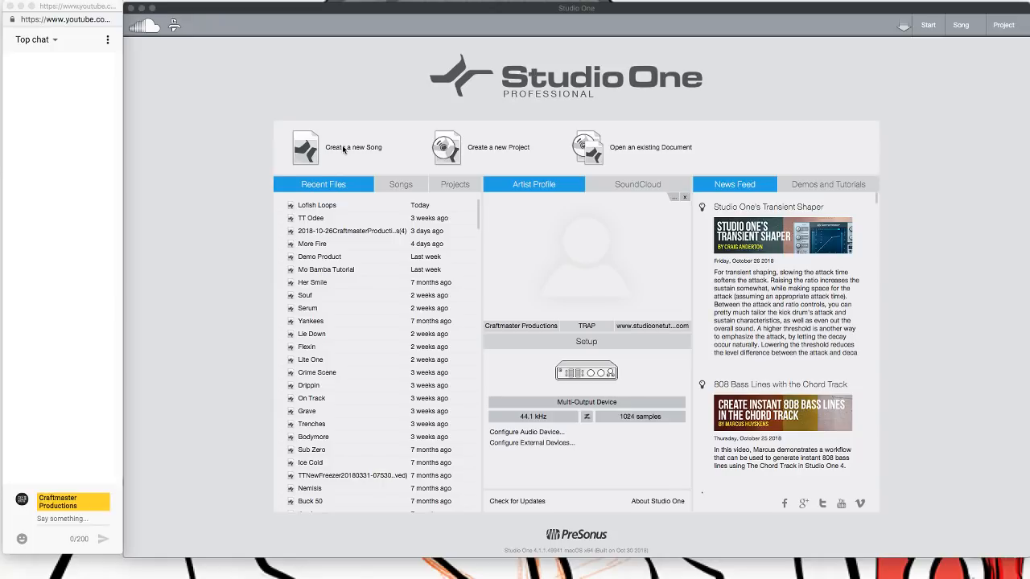
Create a new song from the Trap Template
{"action": "left_click", "coordinate": [343, 149]}
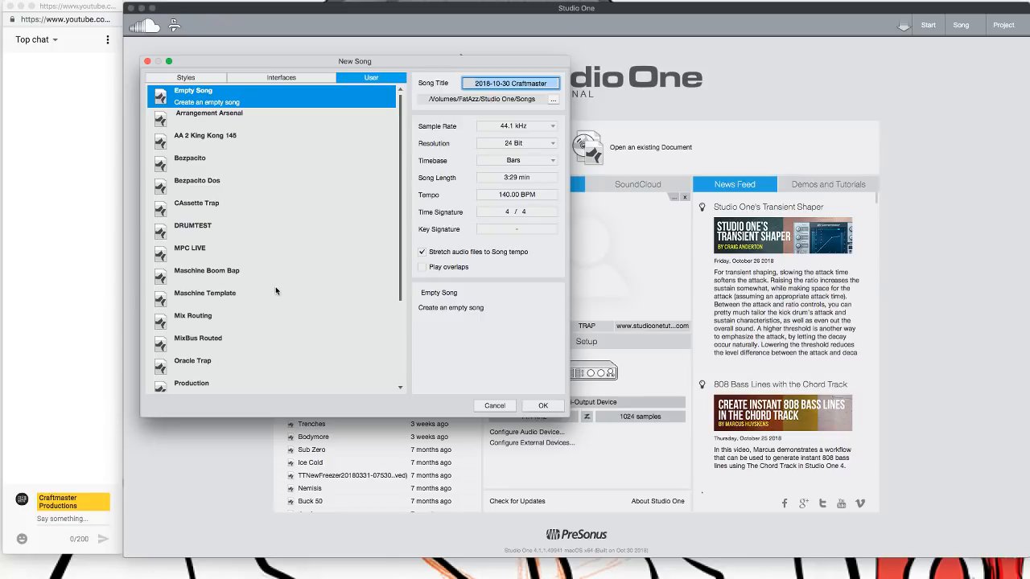
{"action": "scroll", "coordinate": [222, 330], "scroll_direction": "down", "scroll_amount": 3}
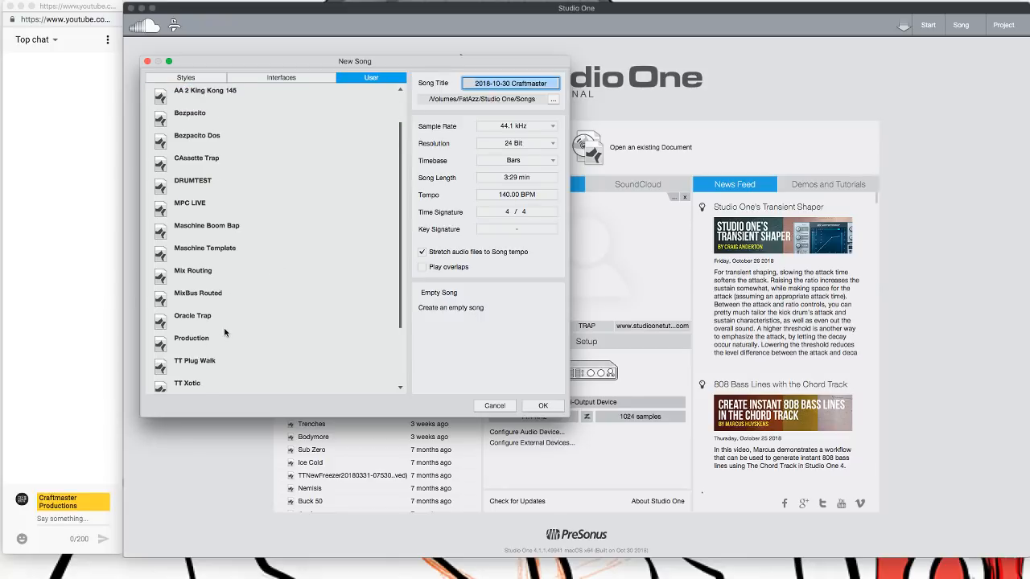
{"action": "scroll", "coordinate": [237, 322], "scroll_direction": "up", "scroll_amount": 3}
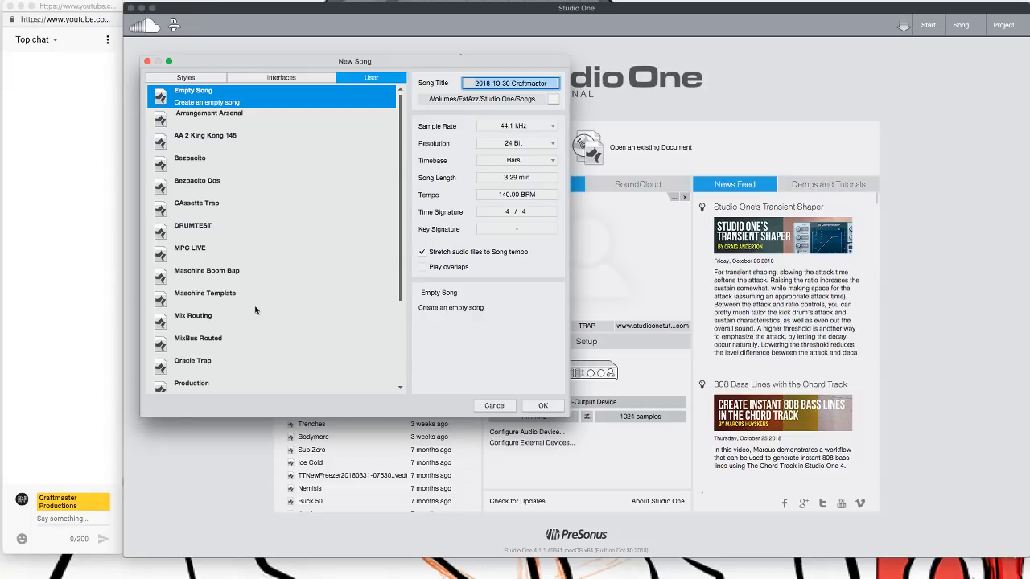
{"action": "scroll", "coordinate": [254, 310], "scroll_direction": "down", "scroll_amount": 6}
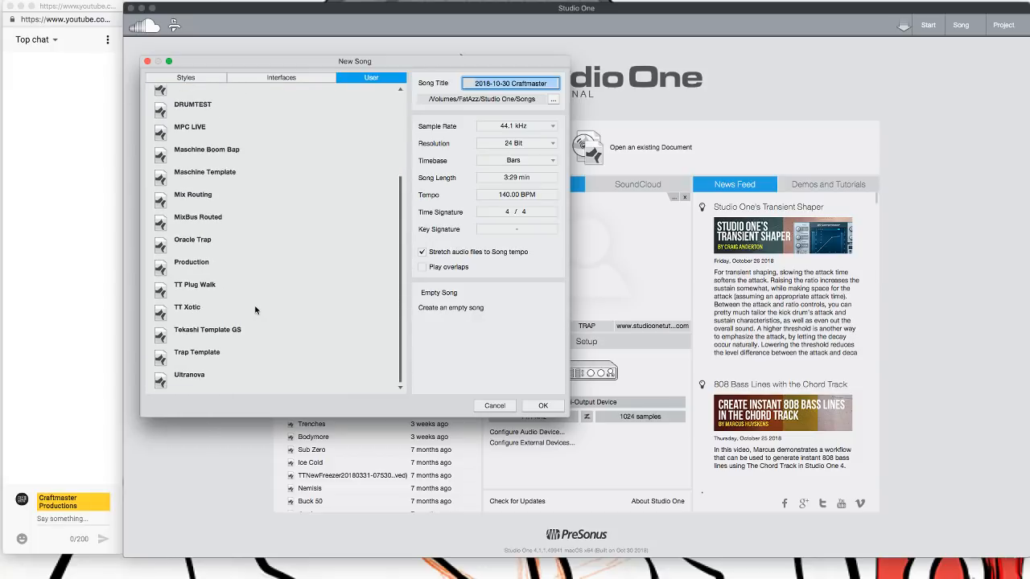
{"action": "scroll", "coordinate": [254, 310], "scroll_direction": "up", "scroll_amount": 6}
{"action": "scroll", "coordinate": [219, 277], "scroll_direction": "down", "scroll_amount": 5}
{"action": "left_click", "coordinate": [197, 354]}
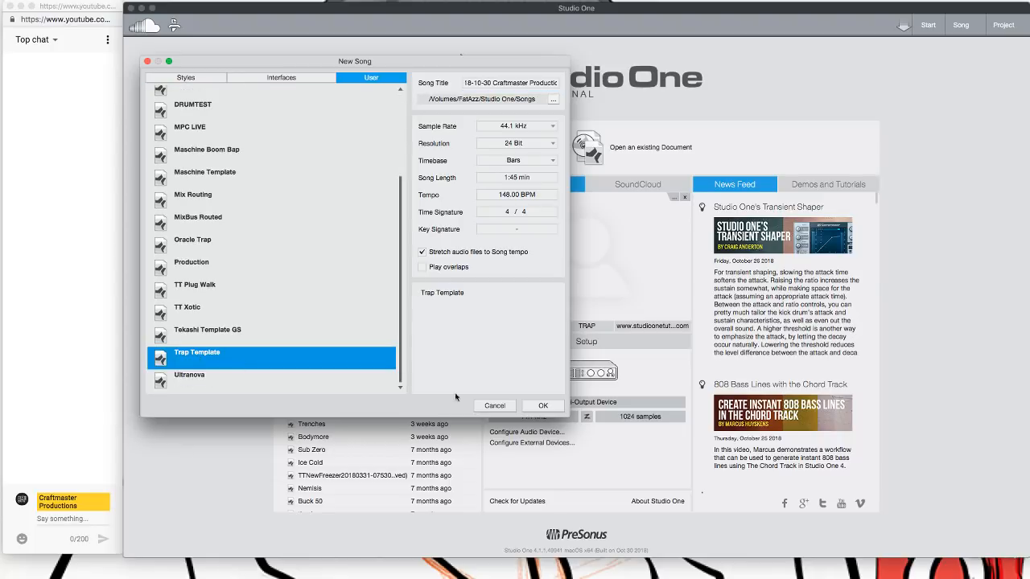
{"action": "left_click", "coordinate": [541, 405]}
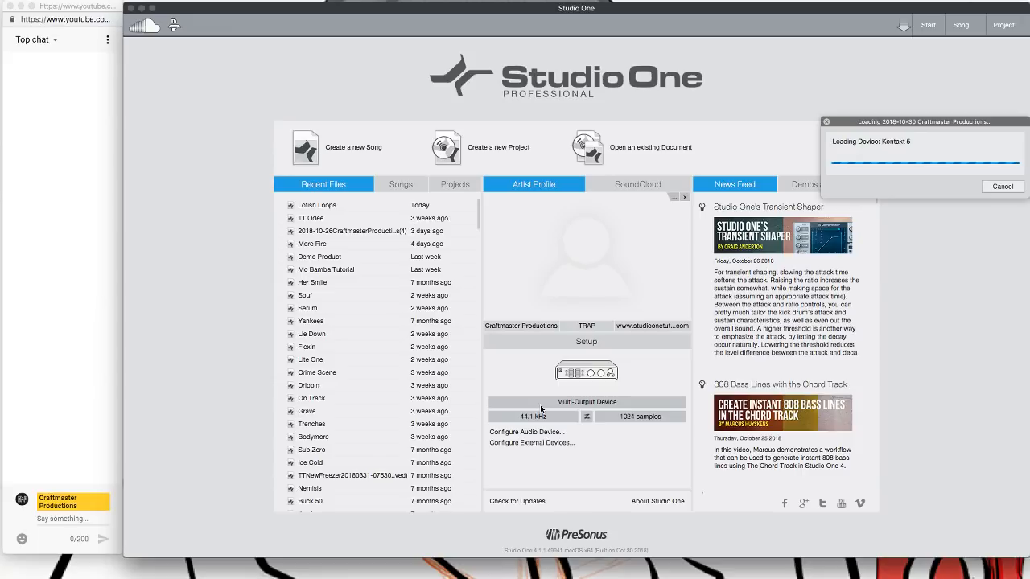
{"action": "mouse_move", "coordinate": [386, 572]}
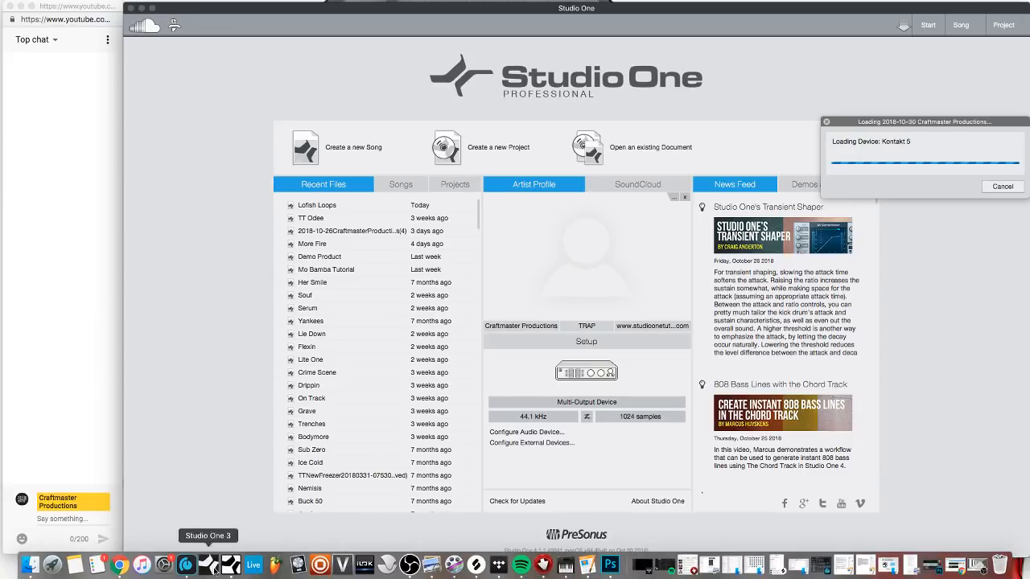
{"action": "left_click", "coordinate": [118, 566]}
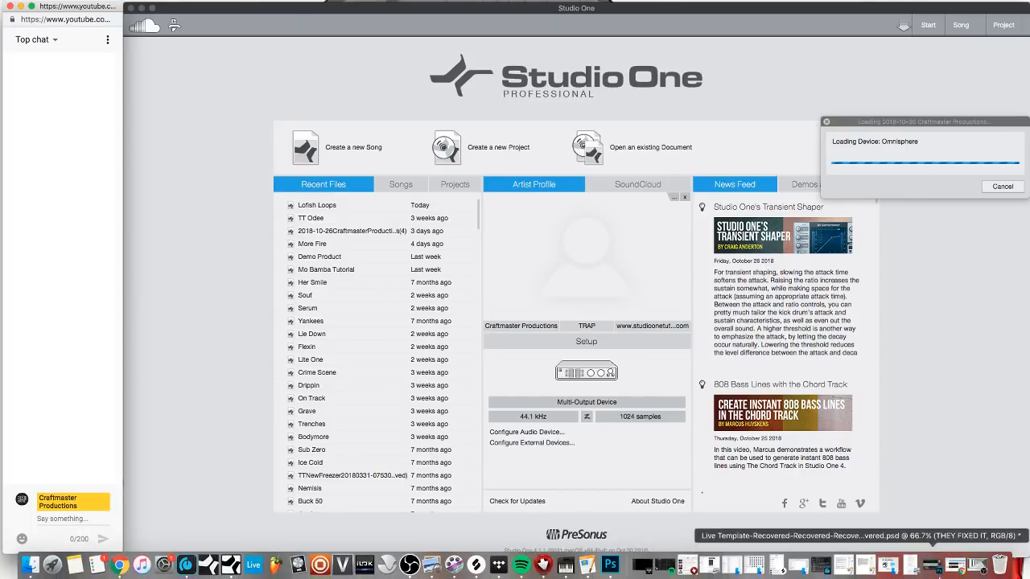
{"action": "left_click", "coordinate": [950, 565]}
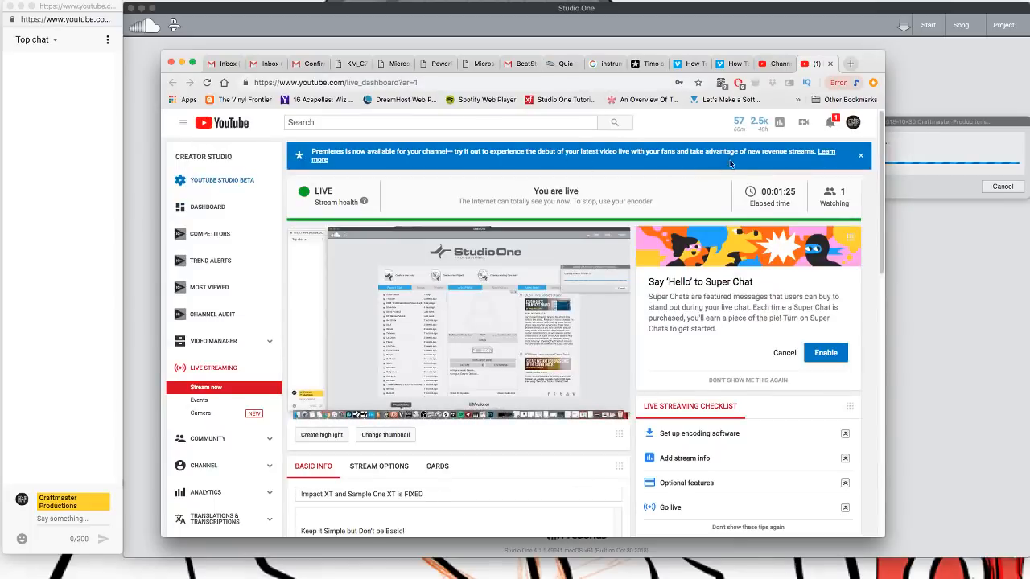
{"action": "left_click", "coordinate": [182, 64]}
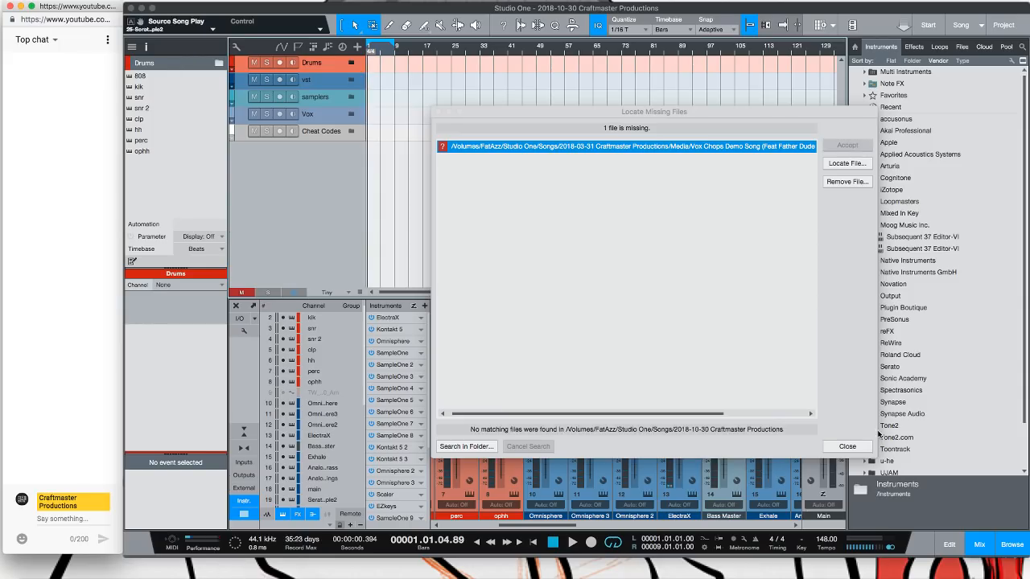
Close the missing-file dialog and expand the Drums folder track, opening the 808's Sample One XT instrument
{"action": "left_click", "coordinate": [847, 447]}
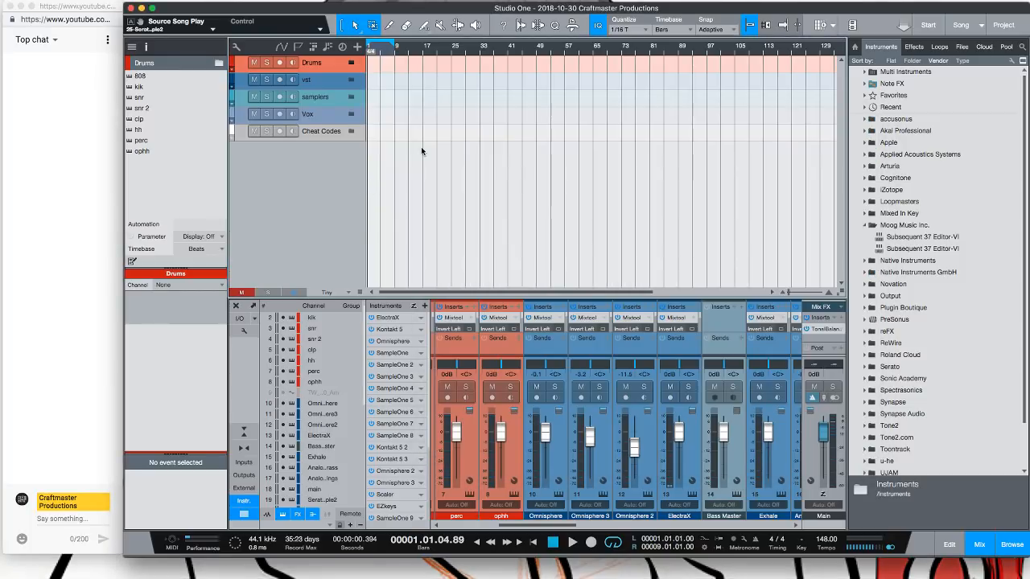
{"action": "left_click", "coordinate": [352, 64]}
{"action": "left_click", "coordinate": [351, 80]}
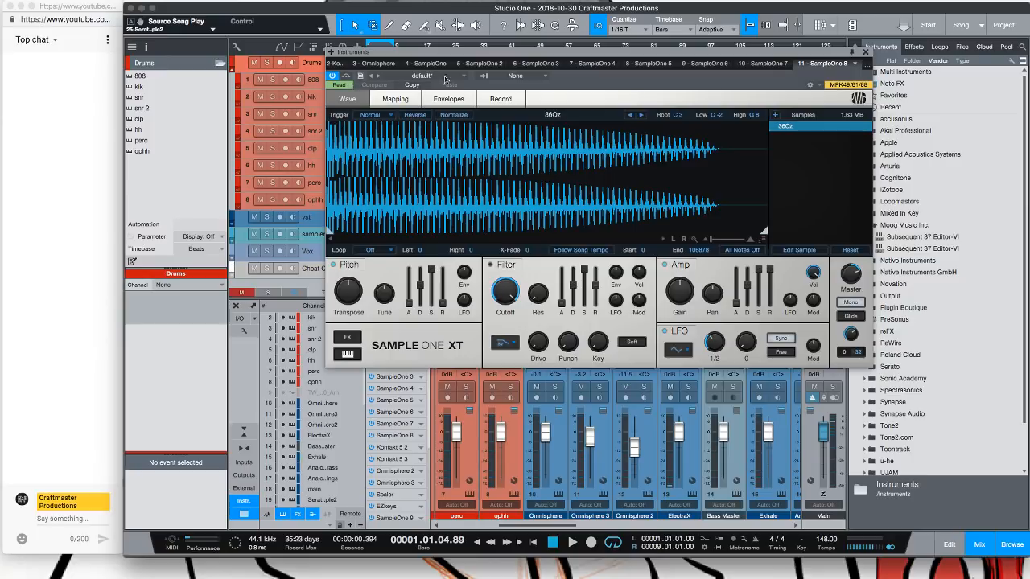
Inspect the snare track's Sample One XT instrument and close the instrument windows
{"action": "left_click", "coordinate": [864, 52]}
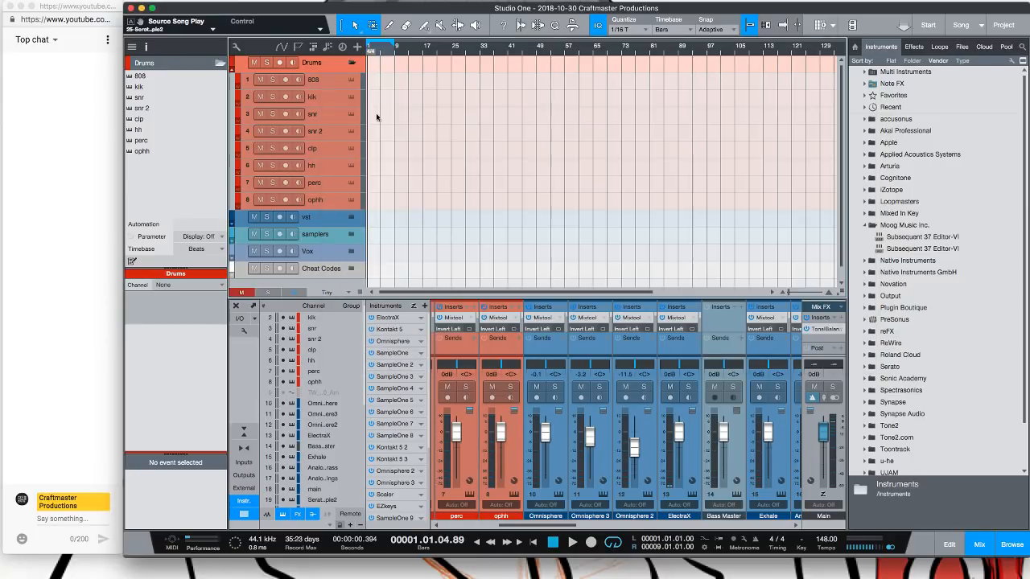
{"action": "left_click", "coordinate": [351, 115]}
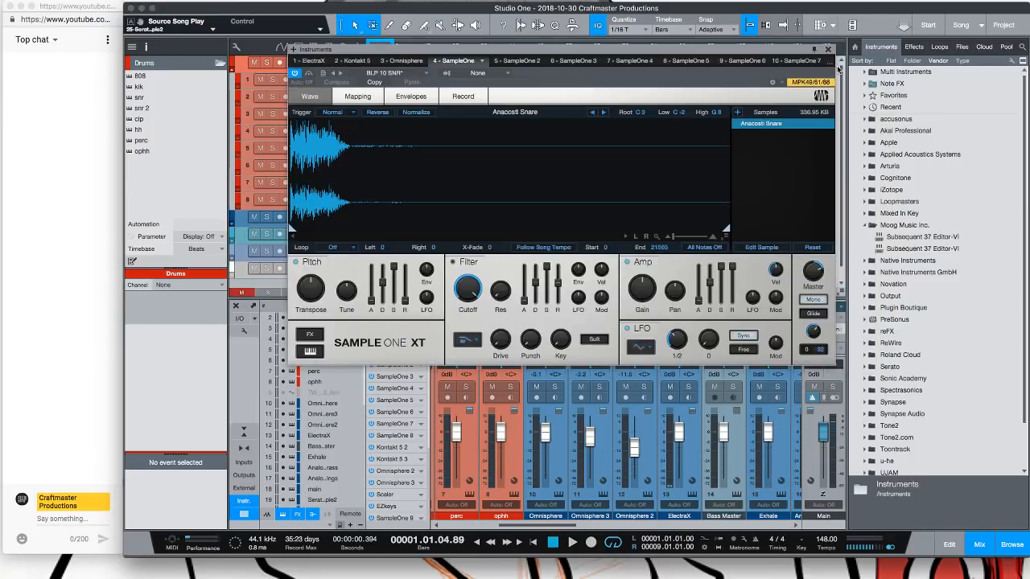
{"action": "left_click", "coordinate": [828, 49]}
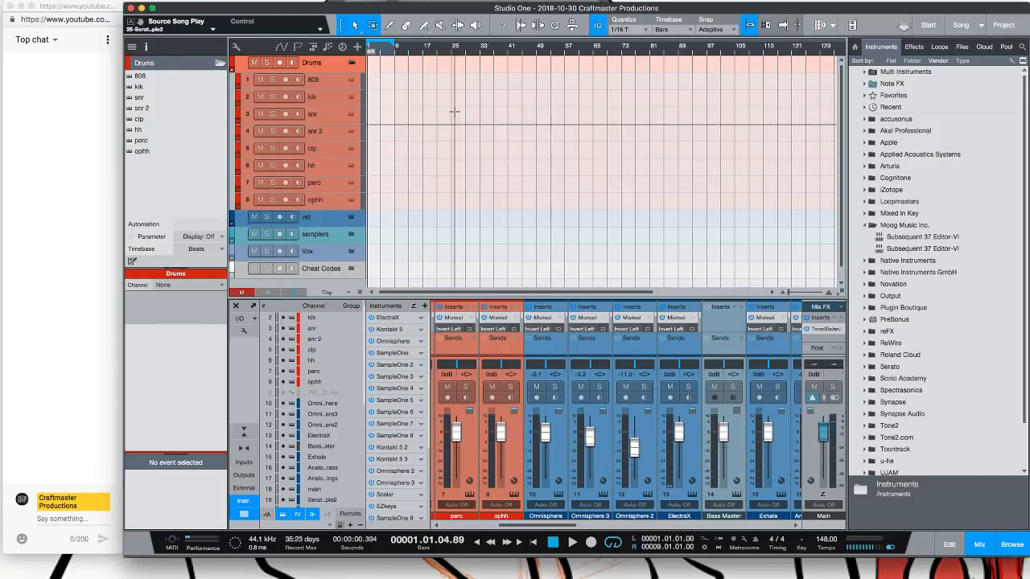
Set the audio processing Dropout Protection preference to High
{"action": "key", "text": "super+comma"}
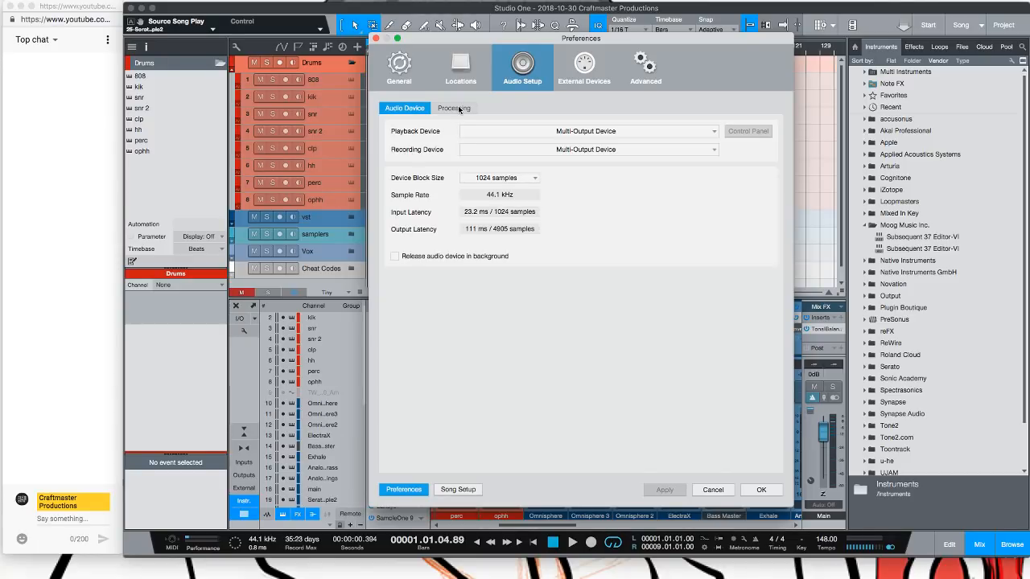
{"action": "left_click", "coordinate": [459, 109]}
{"action": "left_click", "coordinate": [544, 132]}
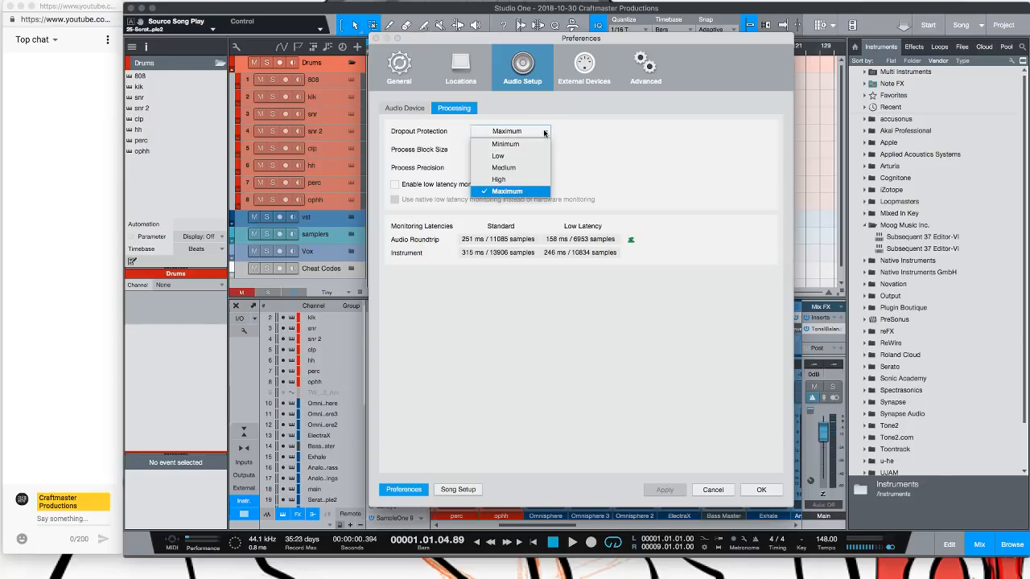
{"action": "left_click", "coordinate": [529, 185]}
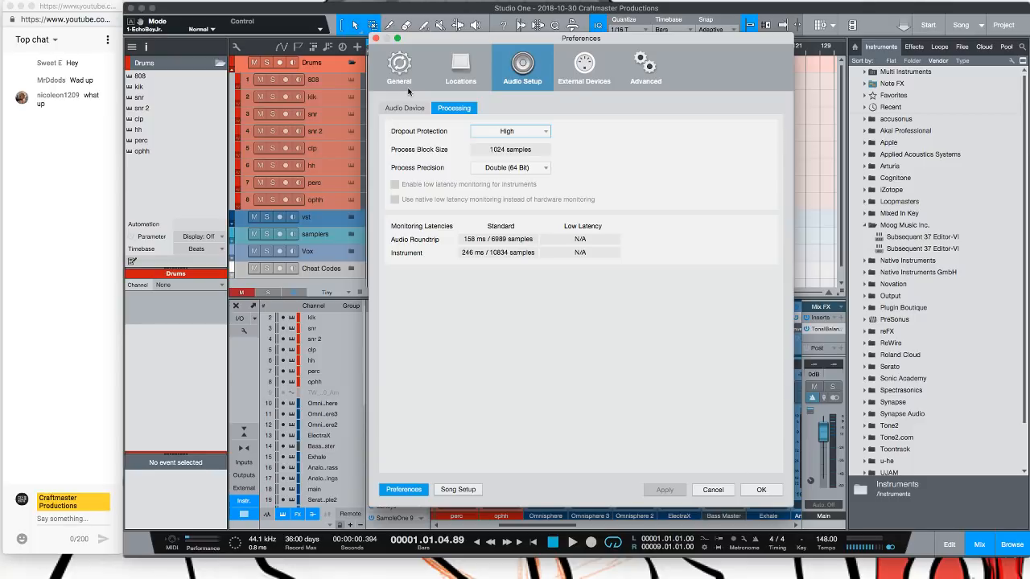
{"action": "left_click", "coordinate": [541, 138]}
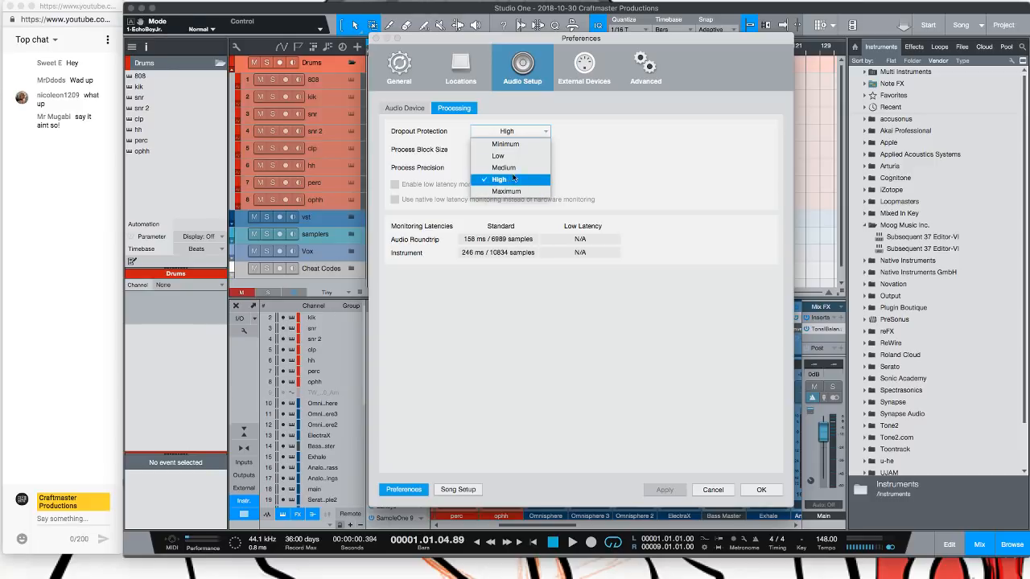
{"action": "left_click", "coordinate": [673, 176]}
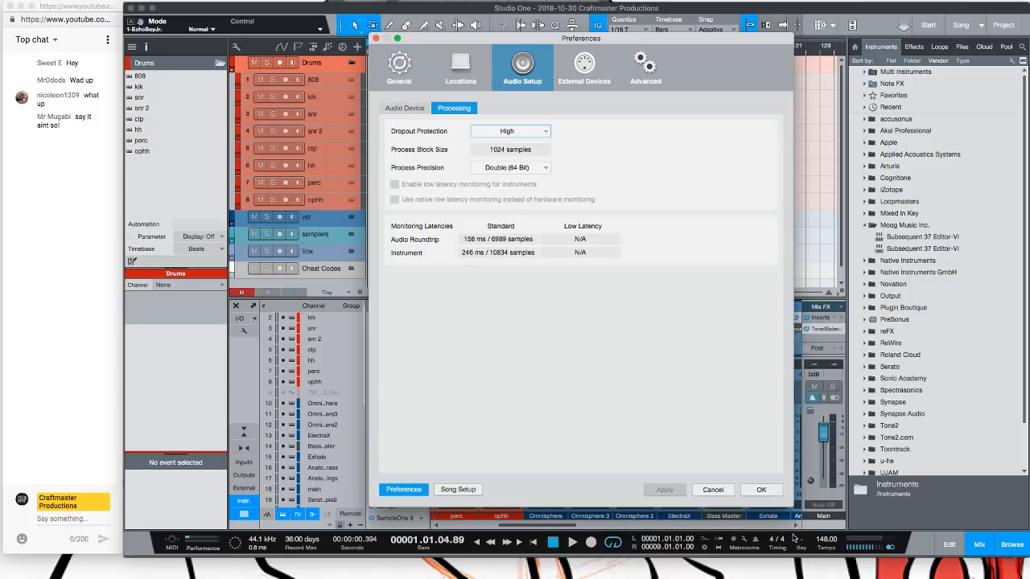
{"action": "left_click", "coordinate": [763, 490]}
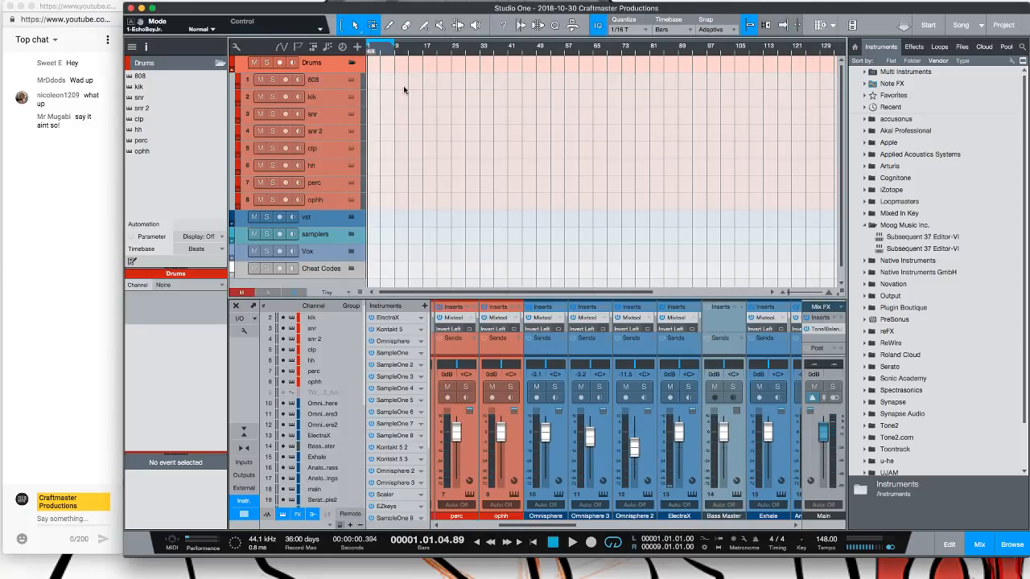
Open the 808 part in the piano roll and set the quantize grid to 1/8
{"action": "double_click", "coordinate": [370, 83]}
{"action": "double_click", "coordinate": [378, 83]}
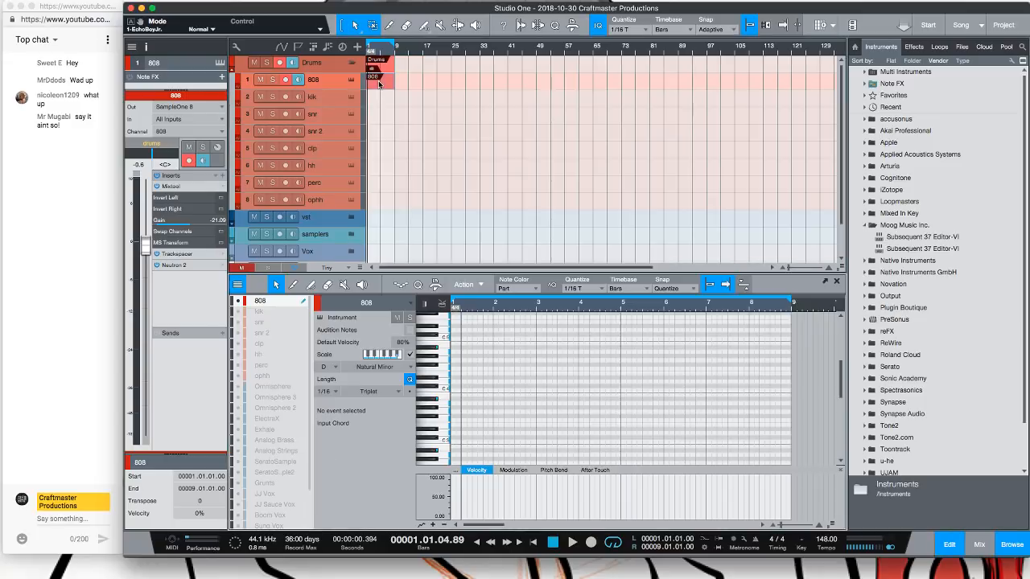
{"action": "left_click", "coordinate": [594, 289]}
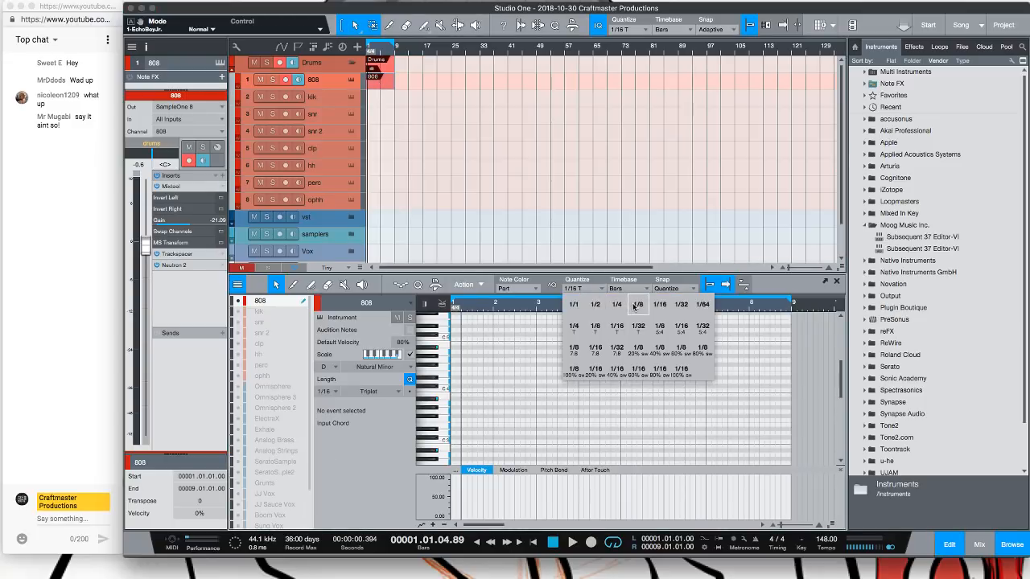
{"action": "left_click", "coordinate": [638, 305]}
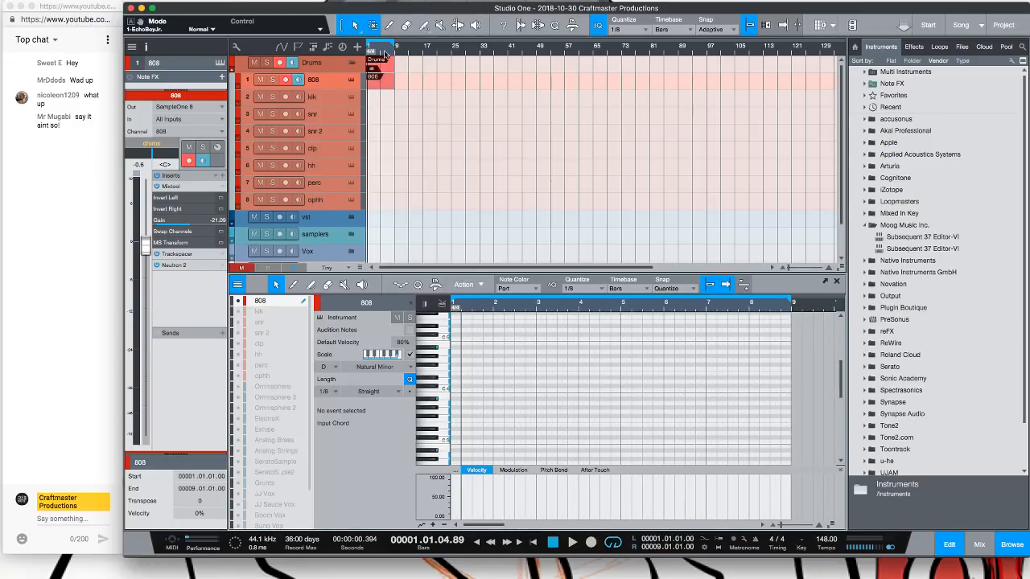
Shorten the 808 part to four bars and draw a six-note D3 pattern in its first bars
{"action": "left_click_drag", "start_coordinate": [394, 42], "coordinate": [380, 44]}
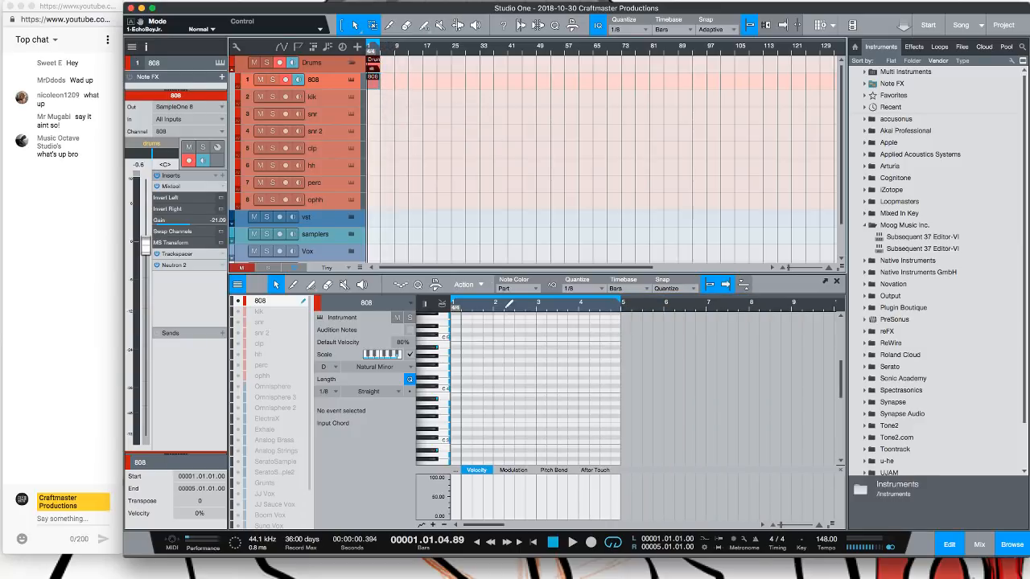
{"action": "left_click_drag", "start_coordinate": [477, 309], "coordinate": [527, 323]}
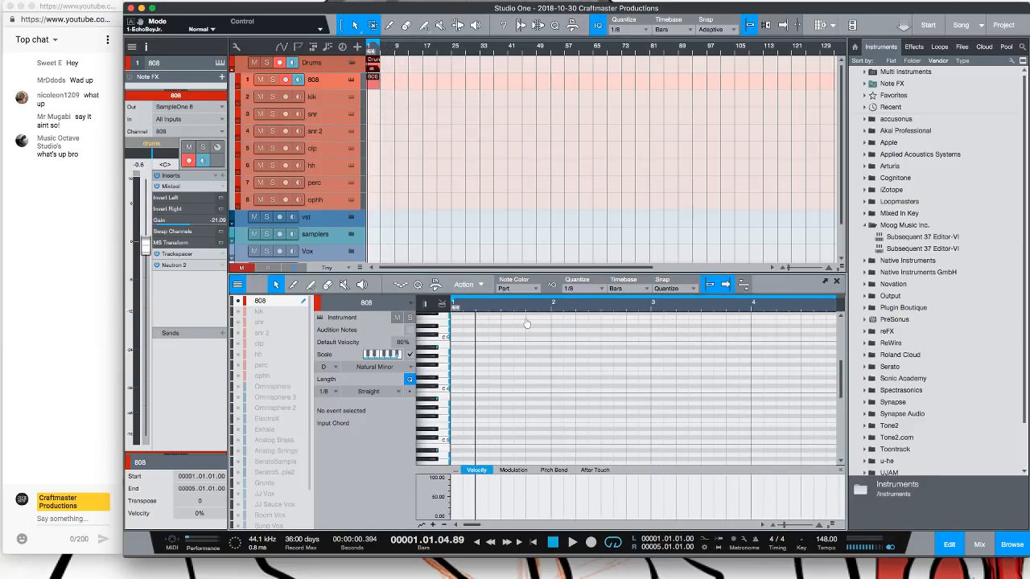
{"action": "left_click", "coordinate": [454, 433]}
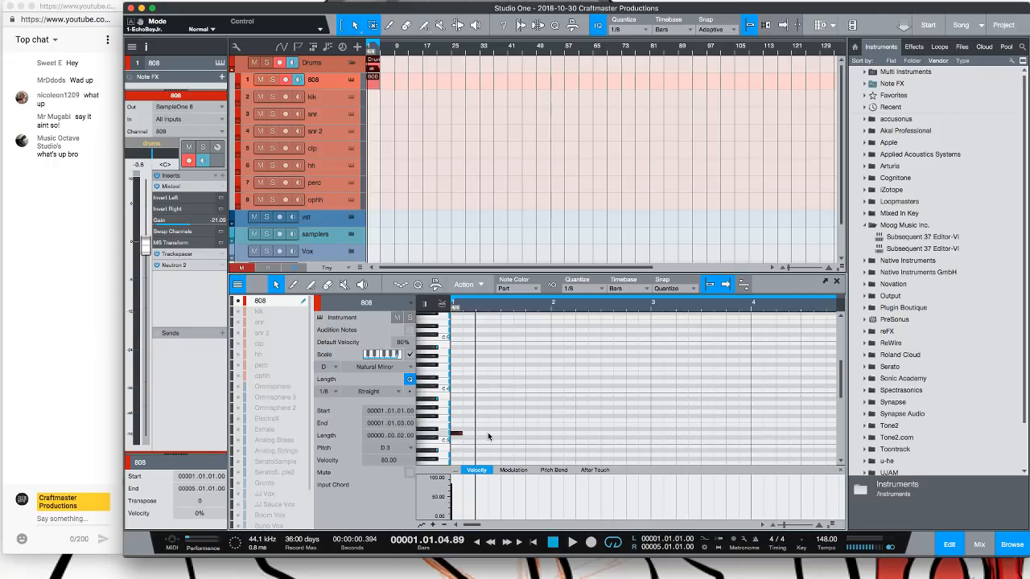
{"action": "left_click", "coordinate": [492, 433]}
{"action": "left_click", "coordinate": [535, 434]}
{"action": "left_click", "coordinate": [565, 433]}
{"action": "left_click", "coordinate": [580, 434]}
{"action": "left_click", "coordinate": [630, 435]}
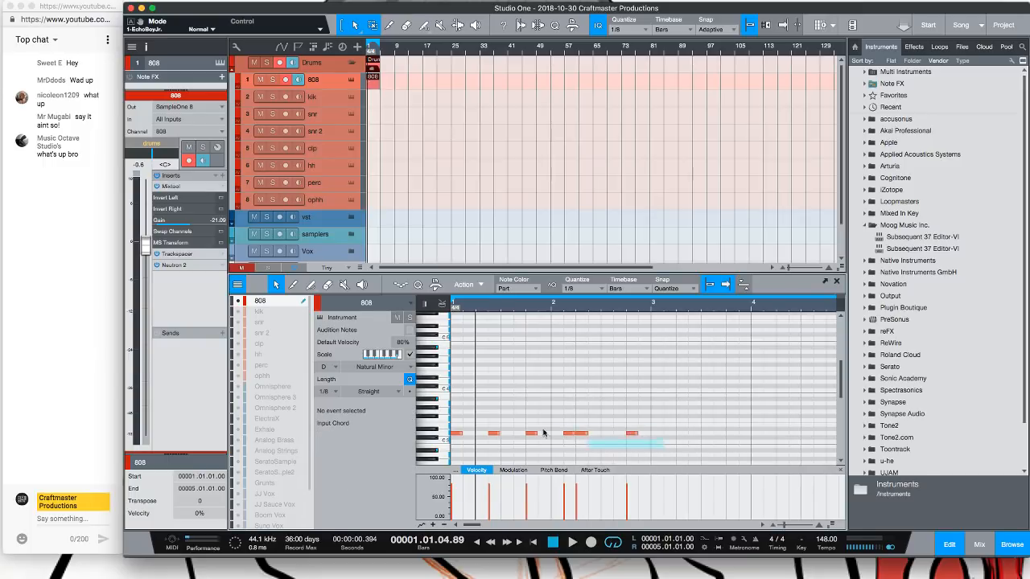
Select all 808 notes and duplicate the pattern across the part
{"action": "key", "text": "ctrl+a"}
{"action": "key", "text": "d"}
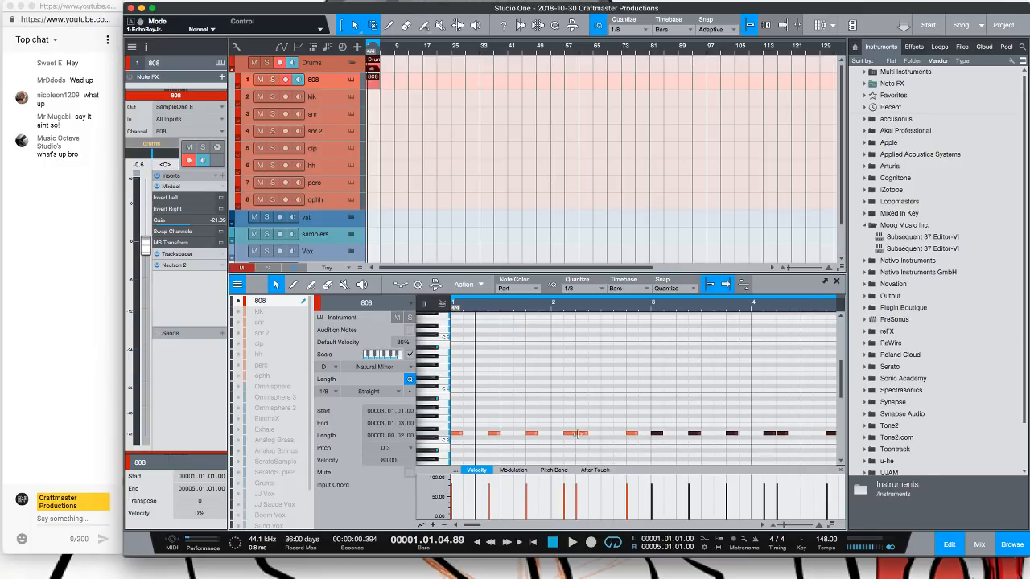
{"action": "left_click_drag", "start_coordinate": [562, 310], "coordinate": [564, 317]}
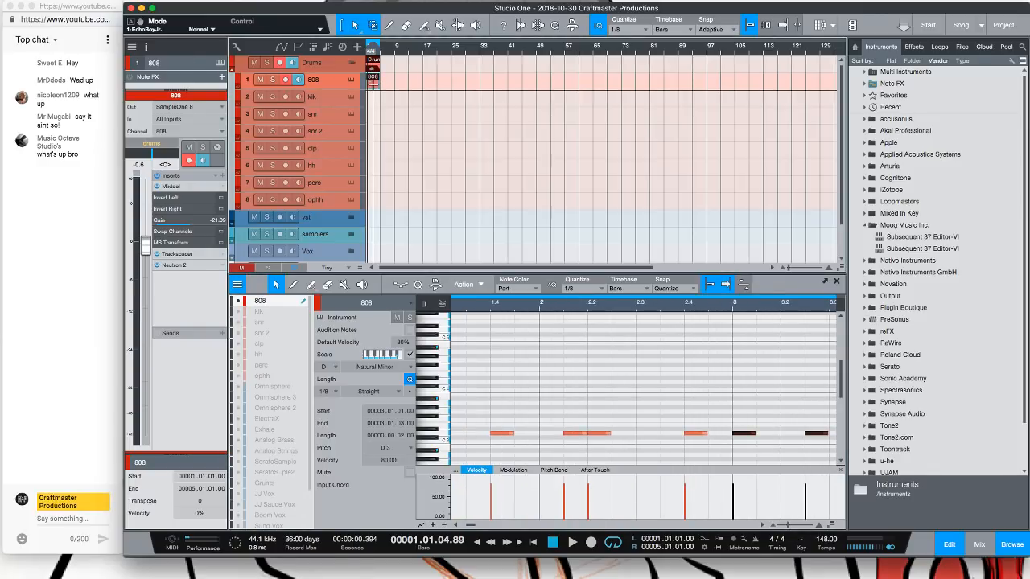
Bounce the 808 part to a new audio track
{"action": "key", "text": "ctrl+b"}
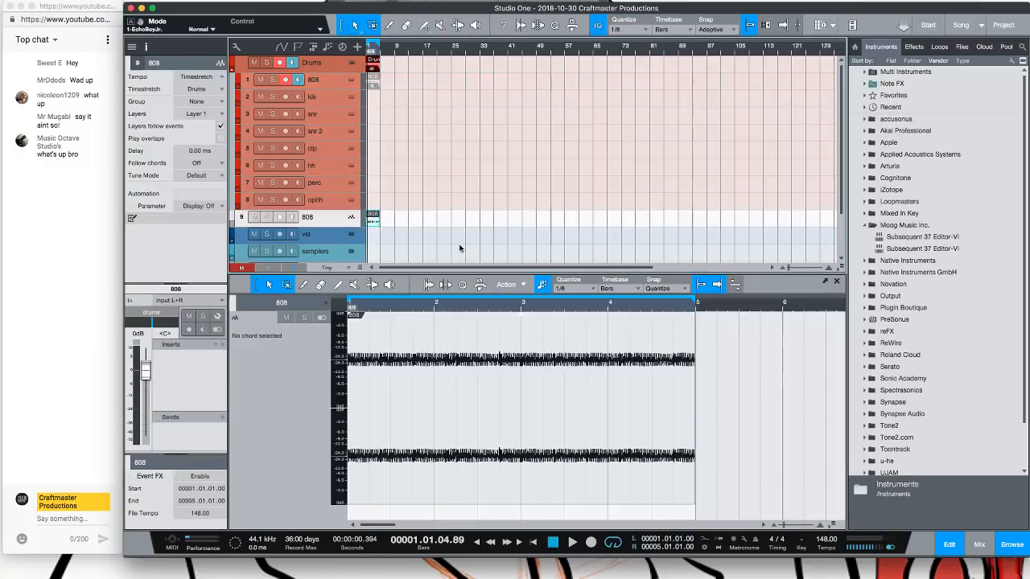
{"action": "left_click_drag", "start_coordinate": [456, 304], "coordinate": [552, 314]}
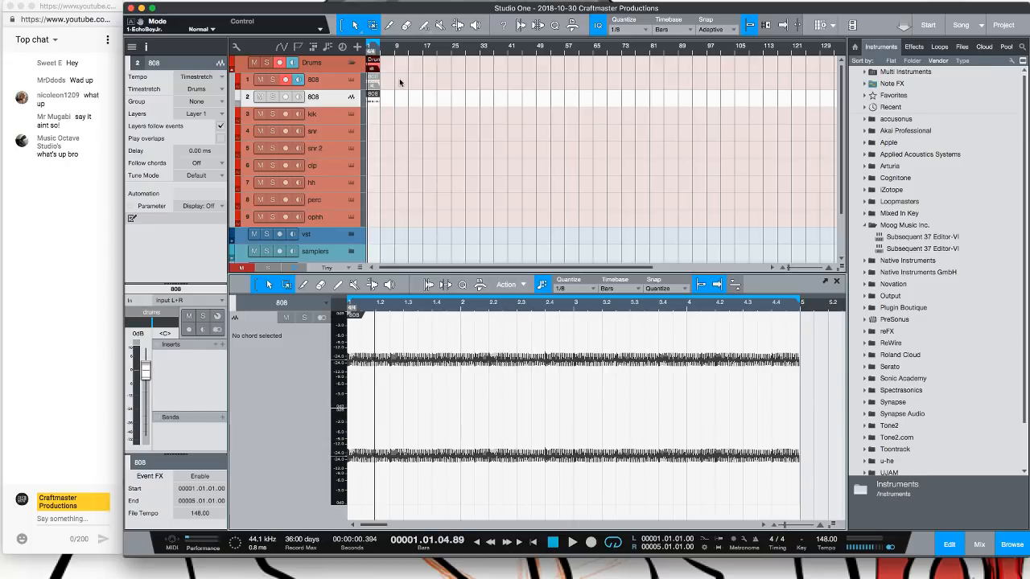
Compare the 808 instrument part with its bounced audio event, enlarging the waveform display
{"action": "left_click", "coordinate": [374, 103]}
{"action": "left_click", "coordinate": [373, 84]}
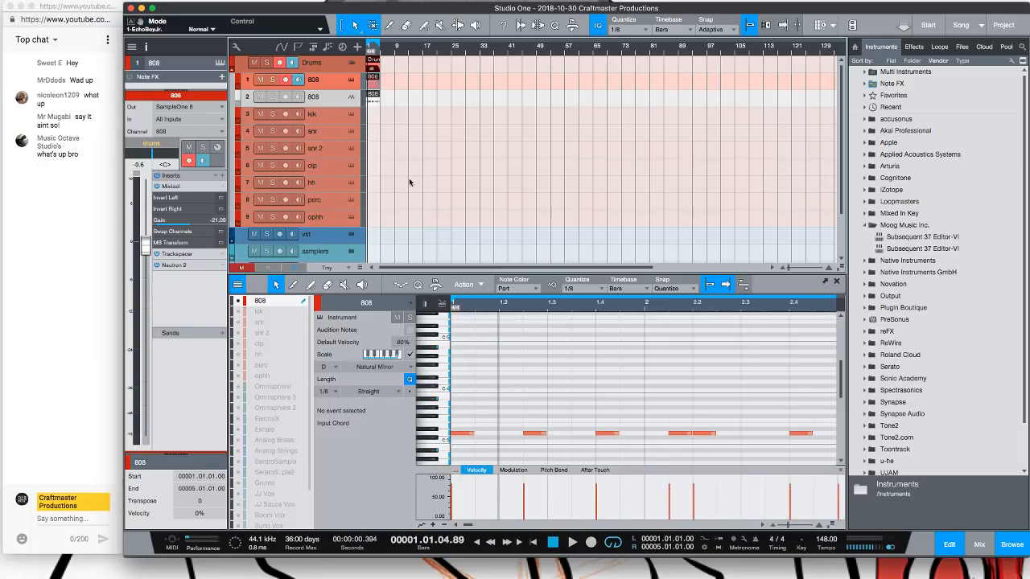
{"action": "left_click", "coordinate": [372, 101]}
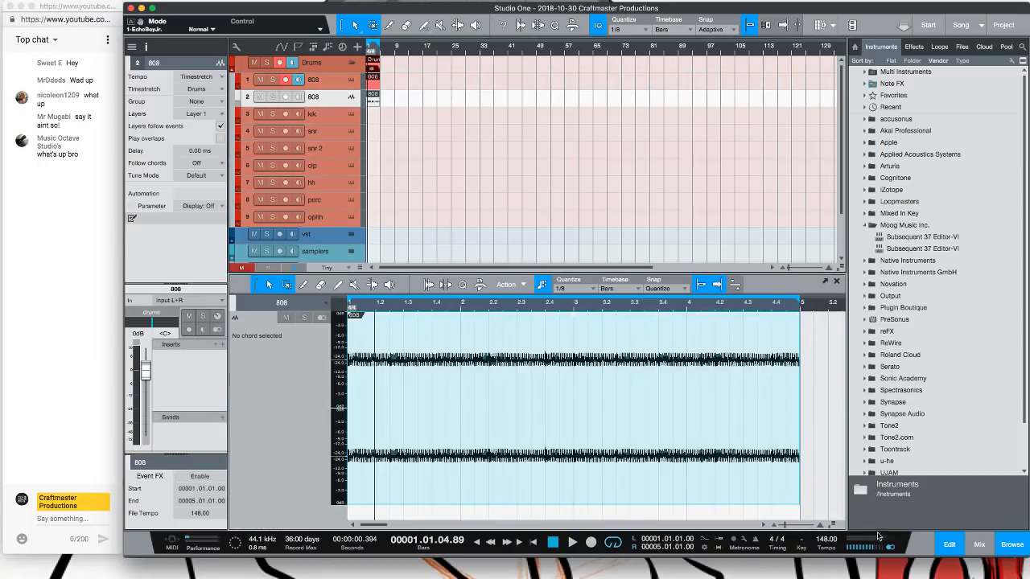
{"action": "left_click_drag", "start_coordinate": [832, 526], "coordinate": [832, 509]}
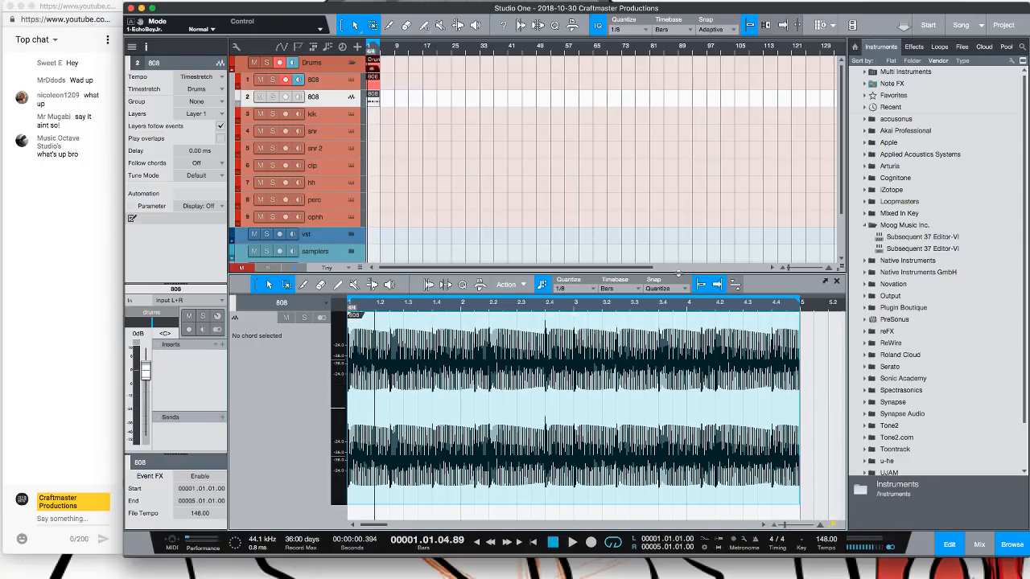
Set quantize to 1/64, split the bounced 808 audio event twice near bar 2.2 and delete the thin slice between the cuts
{"action": "left_click_drag", "start_coordinate": [678, 274], "coordinate": [678, 169]}
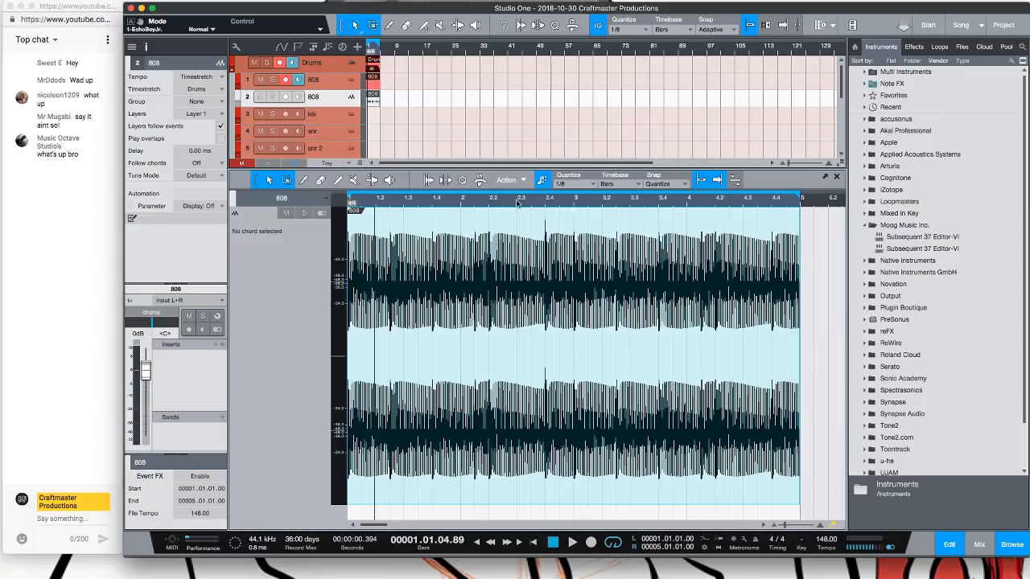
{"action": "left_click_drag", "start_coordinate": [517, 203], "coordinate": [656, 214]}
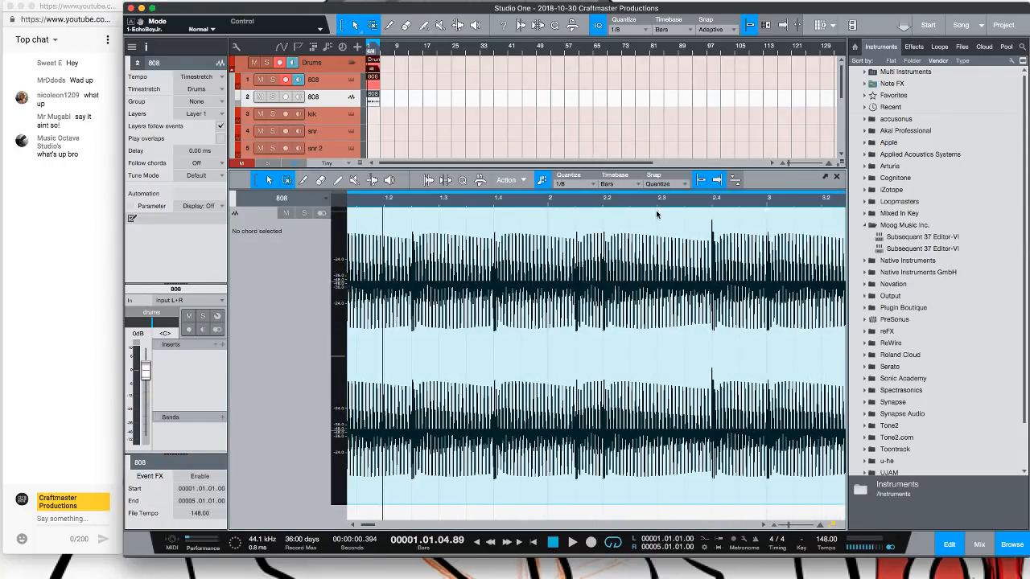
{"action": "key", "text": "F4"}
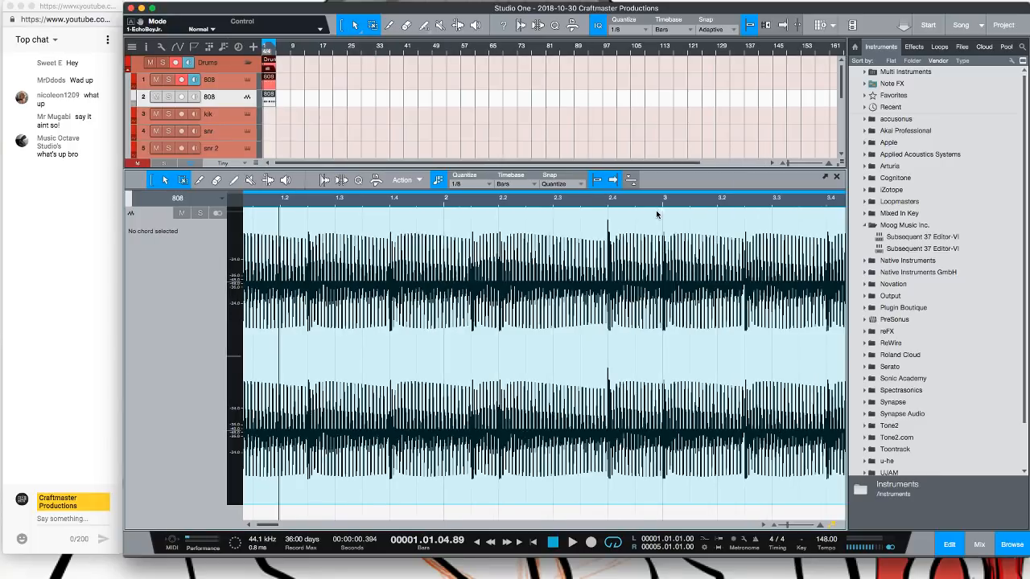
{"action": "key", "text": "F2"}
{"action": "key", "text": "F2"}
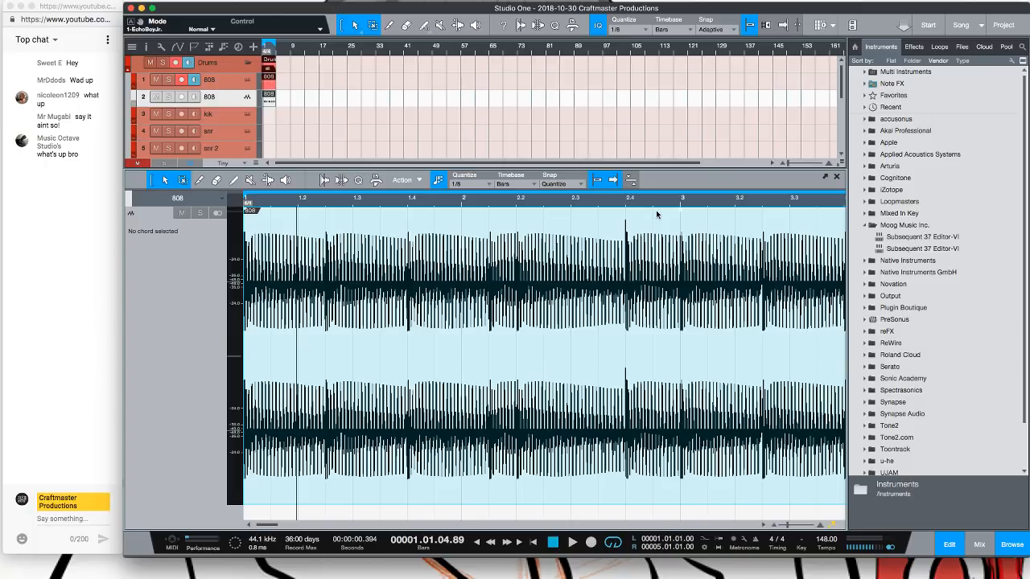
{"action": "key", "text": "F5"}
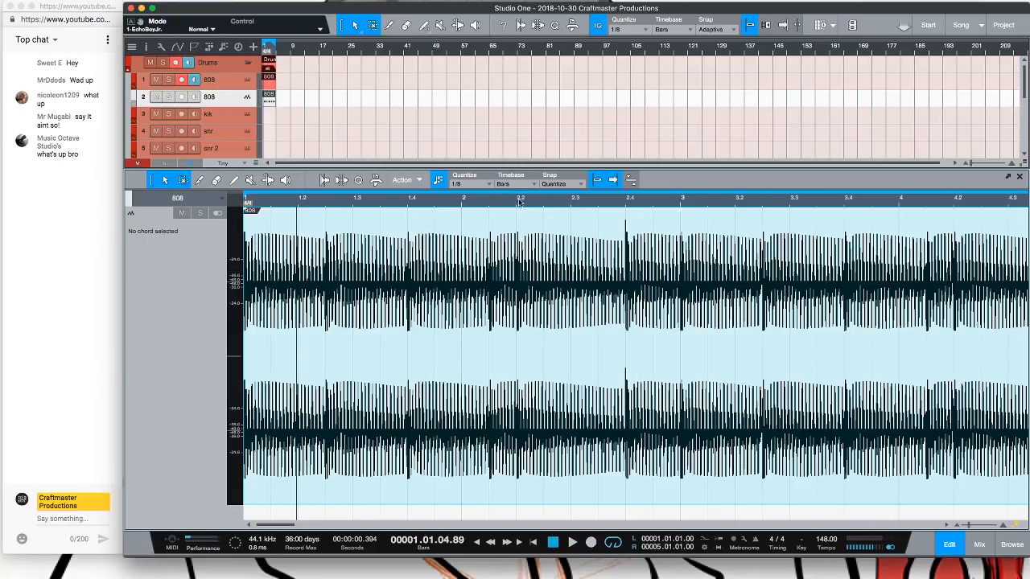
{"action": "scroll", "coordinate": [511, 207], "scroll_direction": "up", "scroll_amount": 3}
{"action": "left_click", "coordinate": [480, 186]}
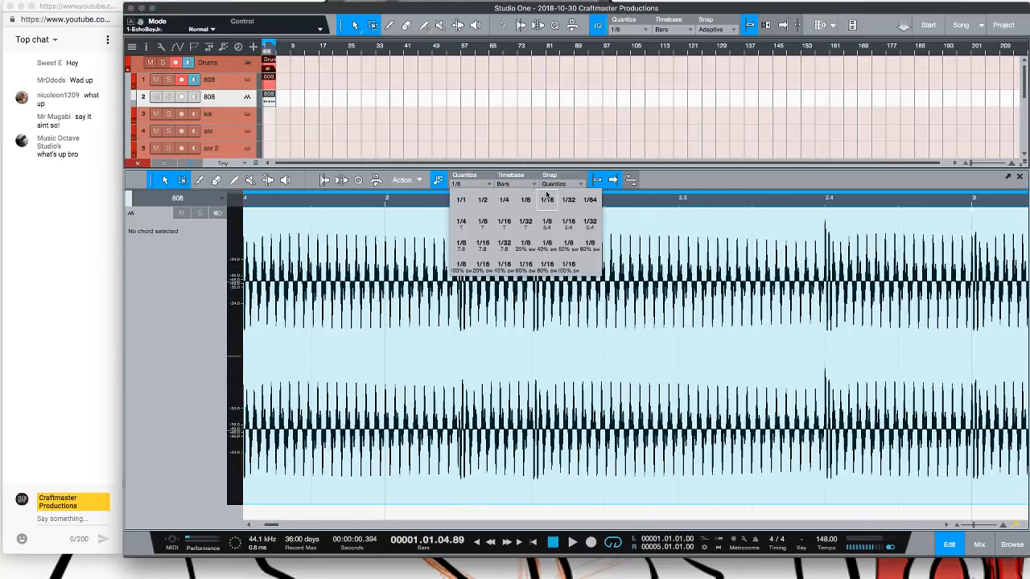
{"action": "left_click", "coordinate": [576, 199]}
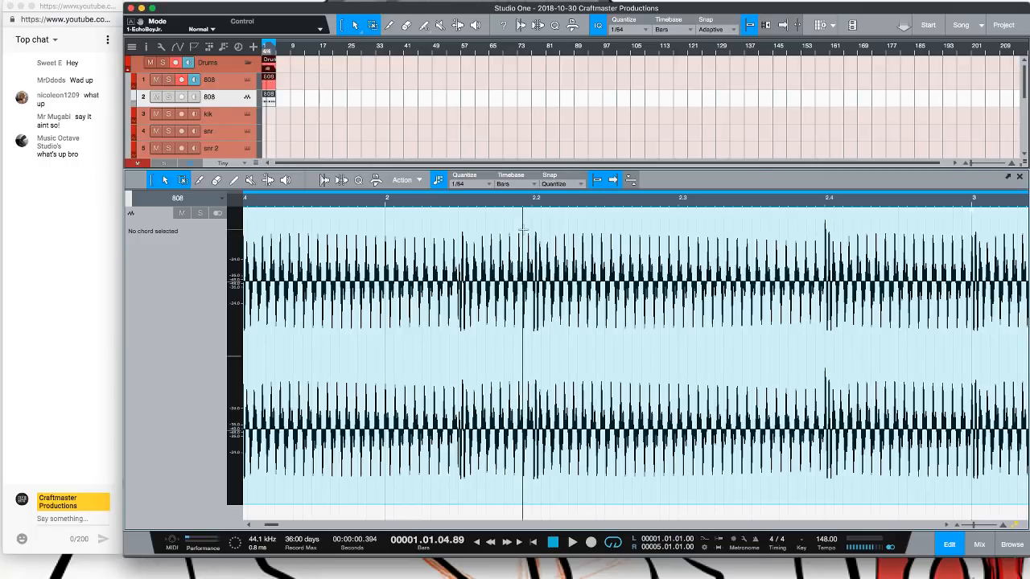
{"action": "left_click", "coordinate": [523, 230]}
{"action": "key", "text": "alt+x"}
{"action": "left_click", "coordinate": [531, 247]}
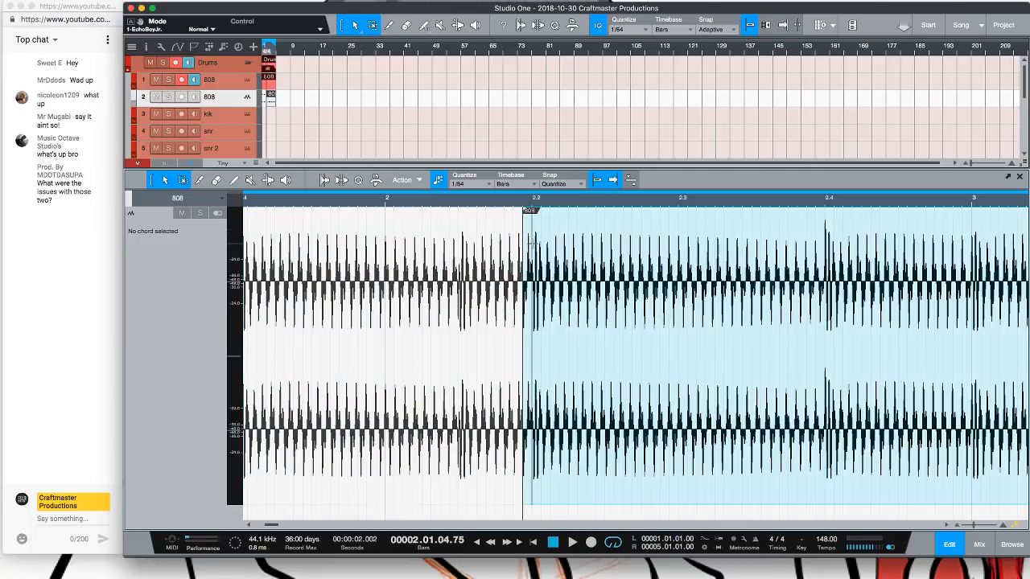
{"action": "key", "text": "alt+x"}
{"action": "left_click", "coordinate": [527, 368]}
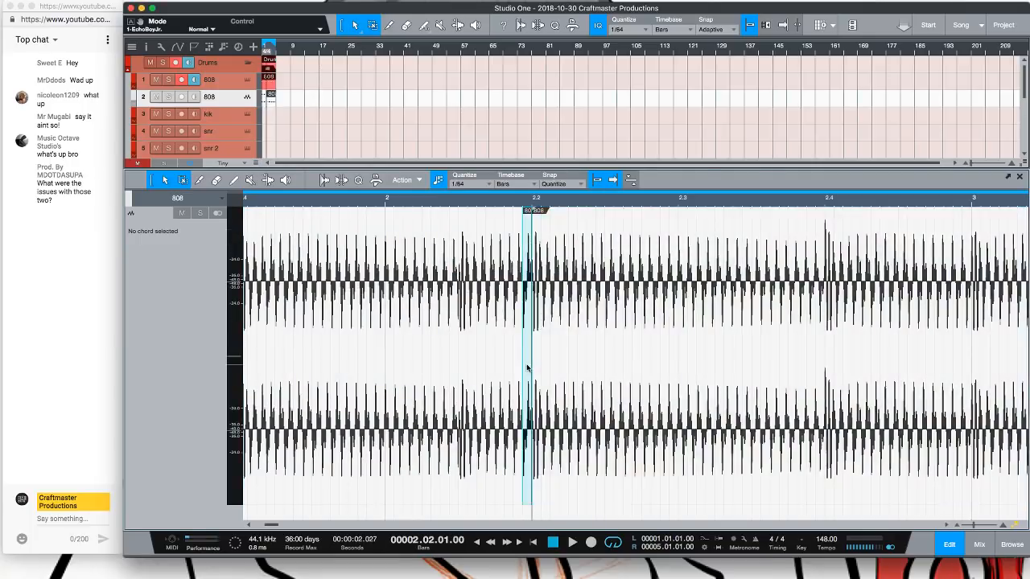
{"action": "key", "text": "Delete"}
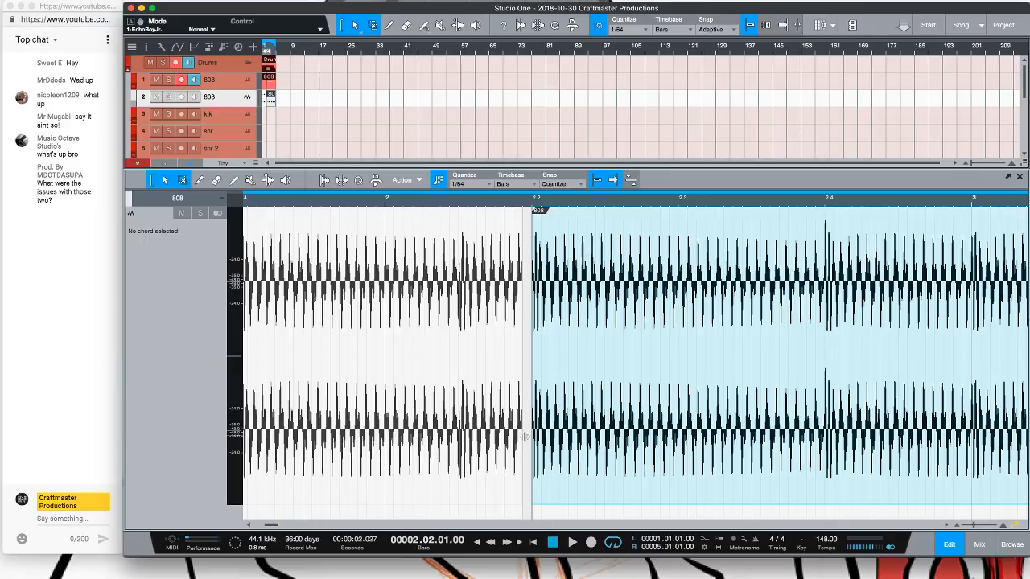
Delete the remaining pieces of the bounced 808 audio event
{"action": "left_click", "coordinate": [439, 473]}
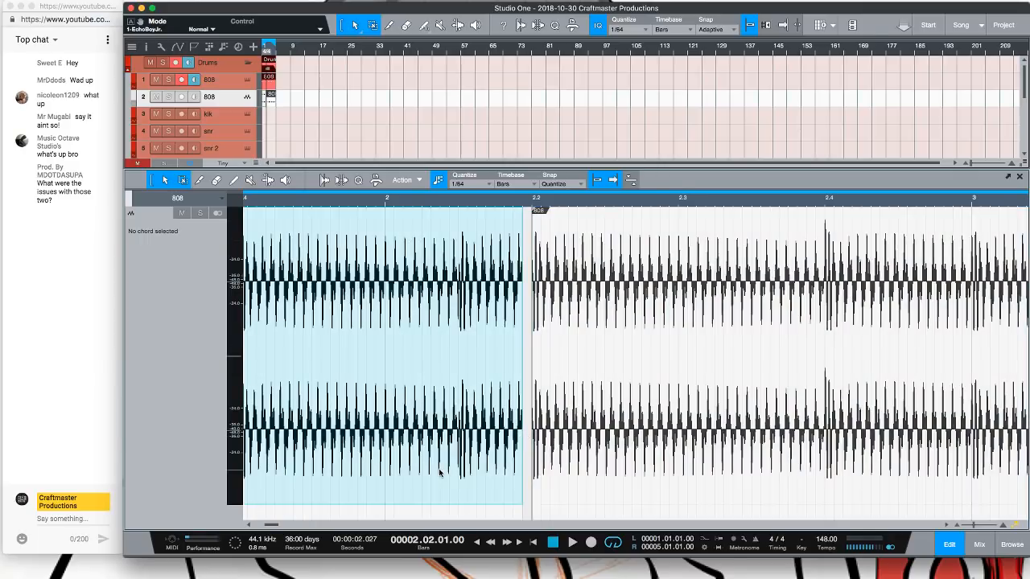
{"action": "key", "text": "Delete"}
{"action": "left_click", "coordinate": [588, 485]}
{"action": "key", "text": "Delete"}
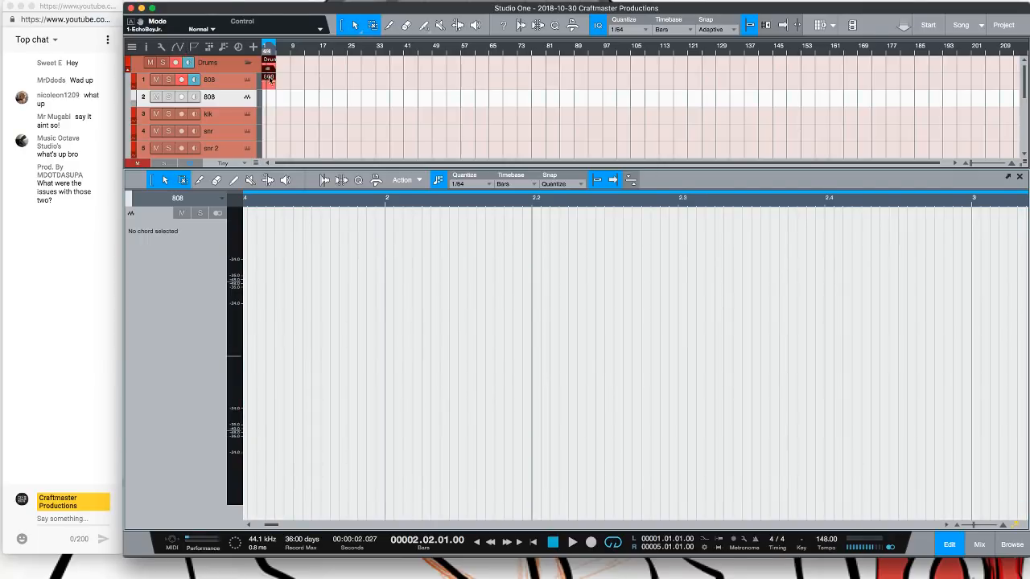
Play the song from the start and set the 808 channel's Mixtool gain to -15.36 dB in the console
{"action": "key", "text": "comma"}
{"action": "key", "text": "space"}
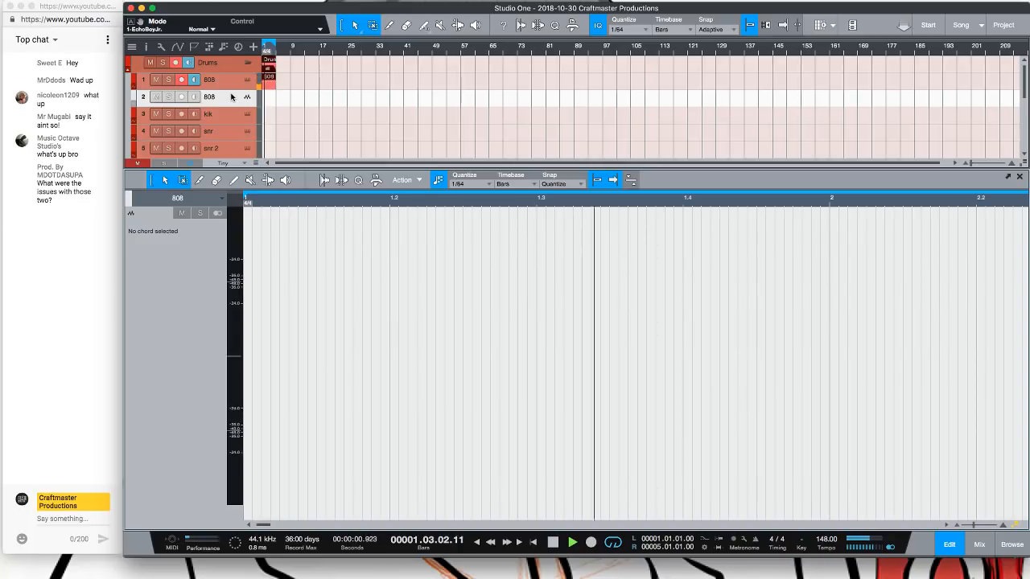
{"action": "key", "text": "F3"}
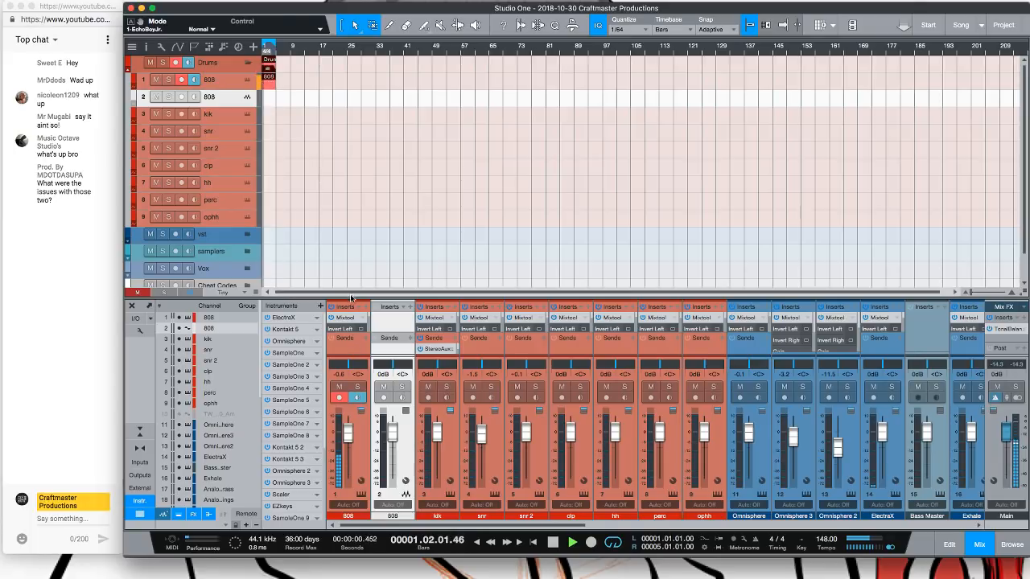
{"action": "left_click_drag", "start_coordinate": [351, 297], "coordinate": [351, 191]}
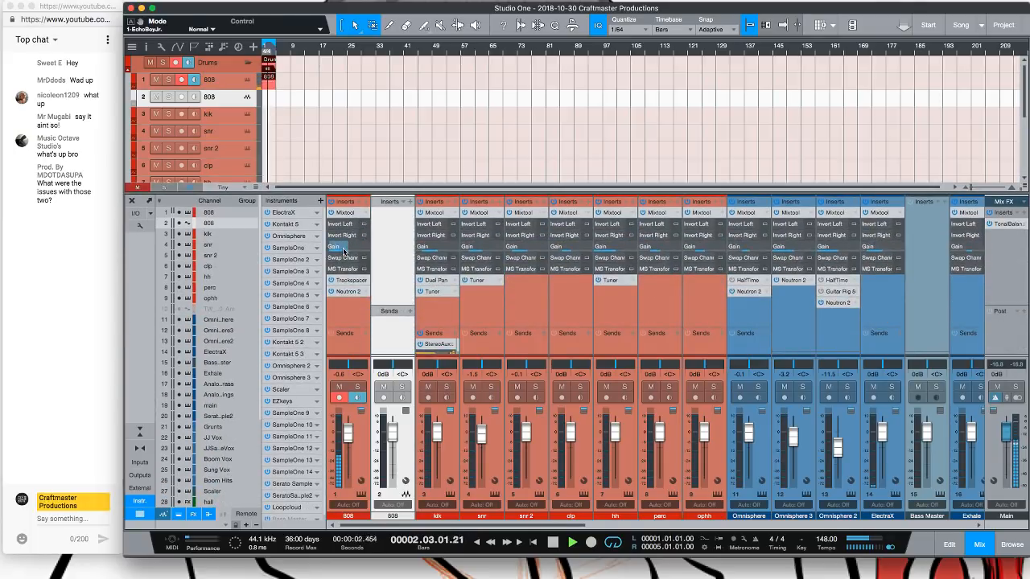
{"action": "scroll", "coordinate": [343, 252], "scroll_direction": "up", "scroll_amount": 4}
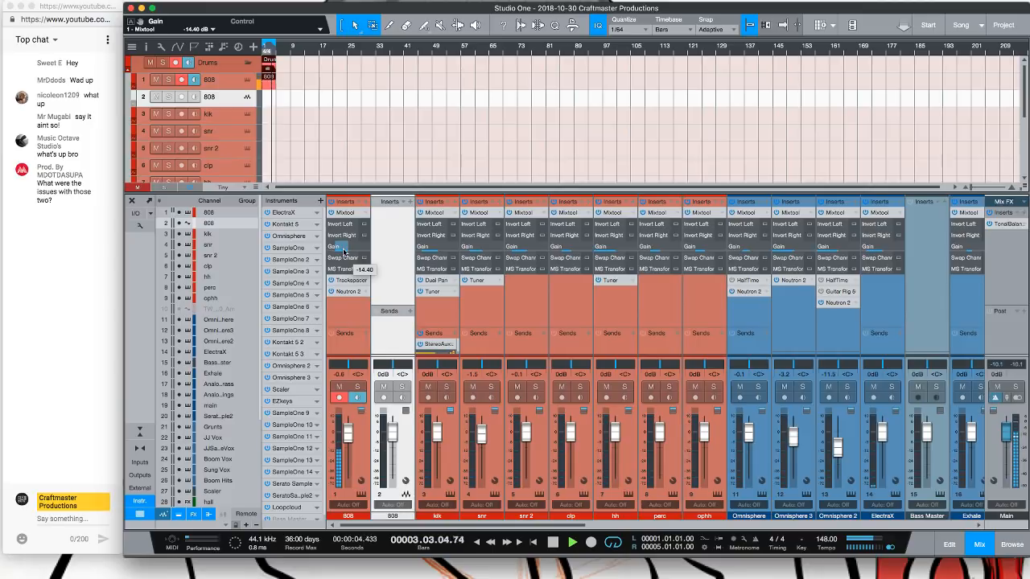
{"action": "scroll", "coordinate": [343, 252], "scroll_direction": "down", "scroll_amount": 1}
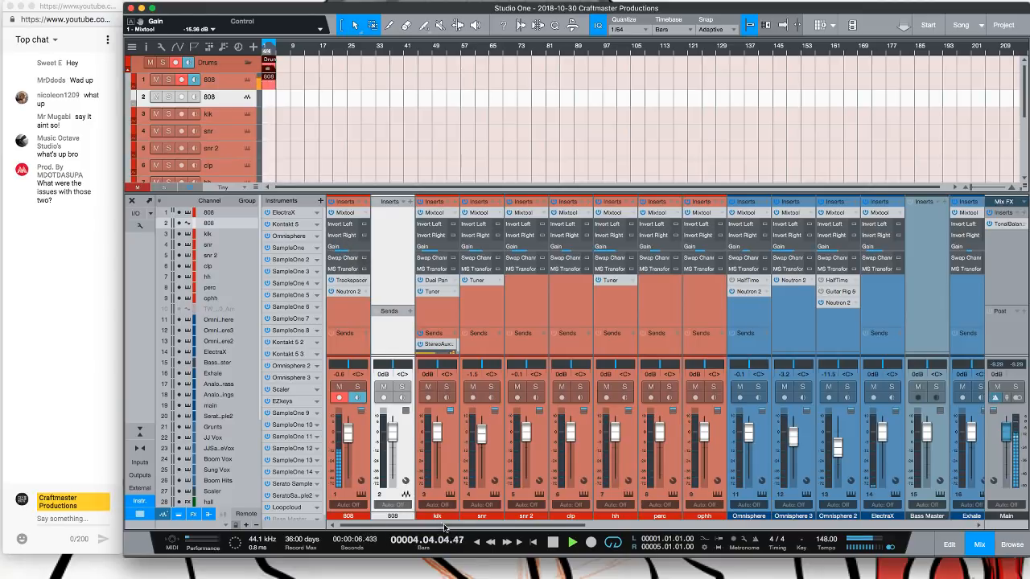
Open Ozone 8 on the mixbus channel and lower the Maximizer threshold to -7.3 dB
{"action": "left_click_drag", "start_coordinate": [555, 526], "coordinate": [932, 534]}
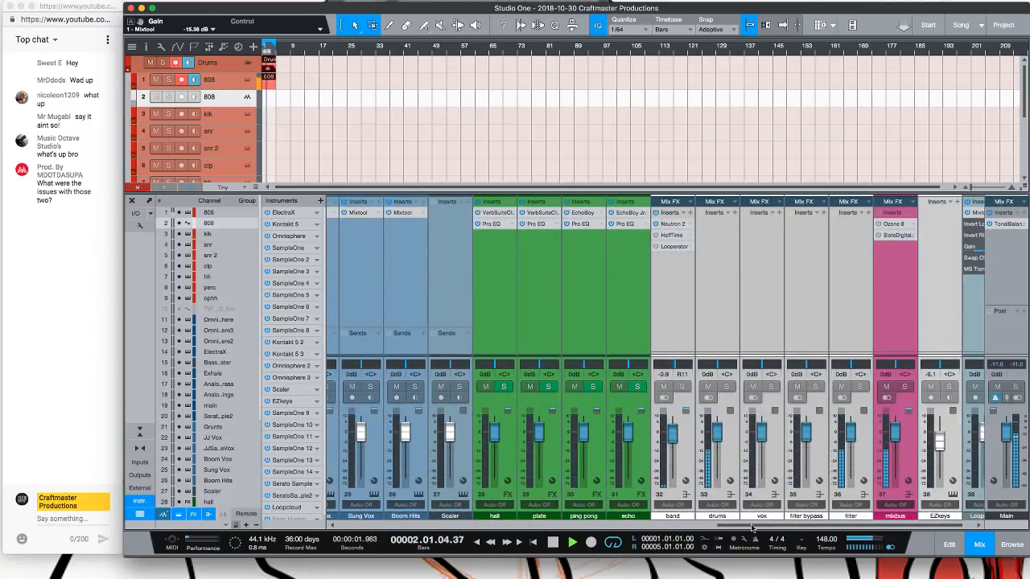
{"action": "left_click", "coordinate": [895, 225]}
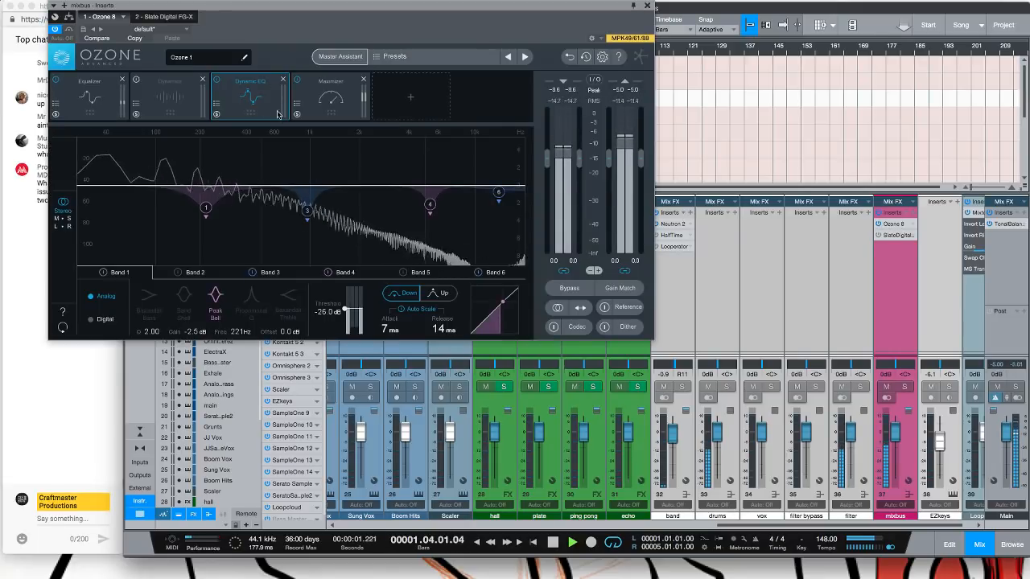
{"action": "left_click", "coordinate": [331, 96]}
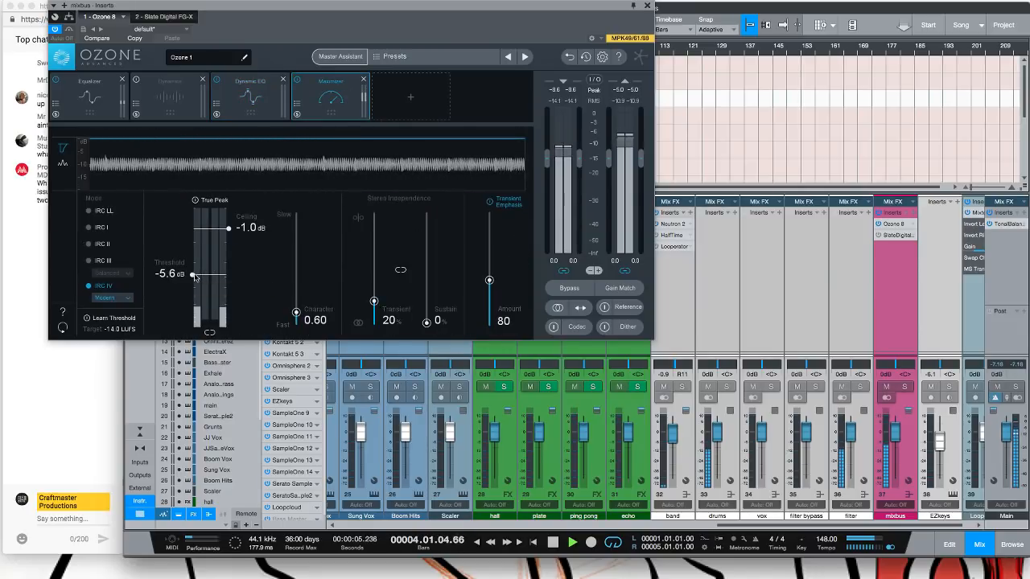
{"action": "left_click_drag", "start_coordinate": [193, 275], "coordinate": [194, 285]}
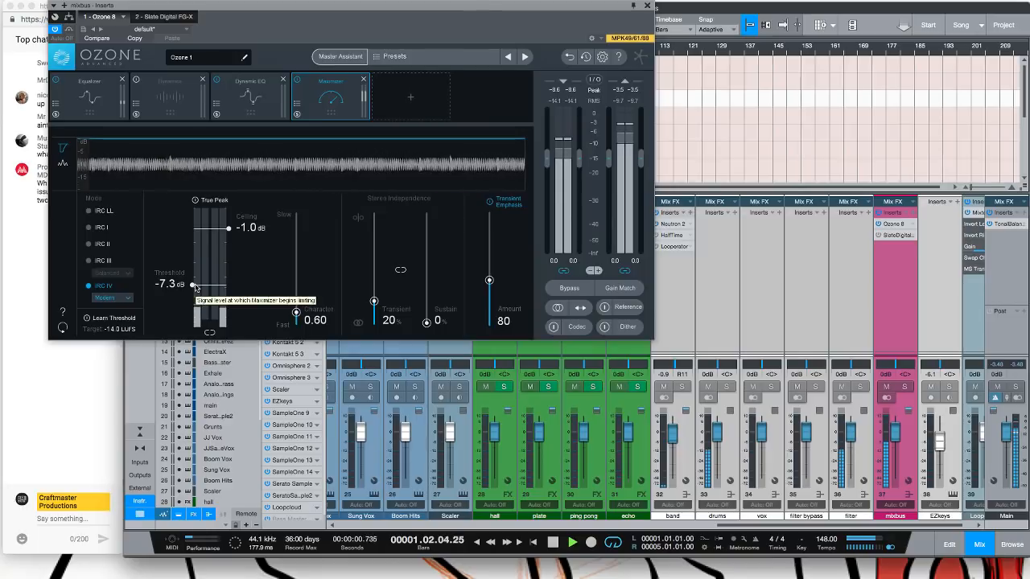
{"action": "left_click", "coordinate": [646, 6]}
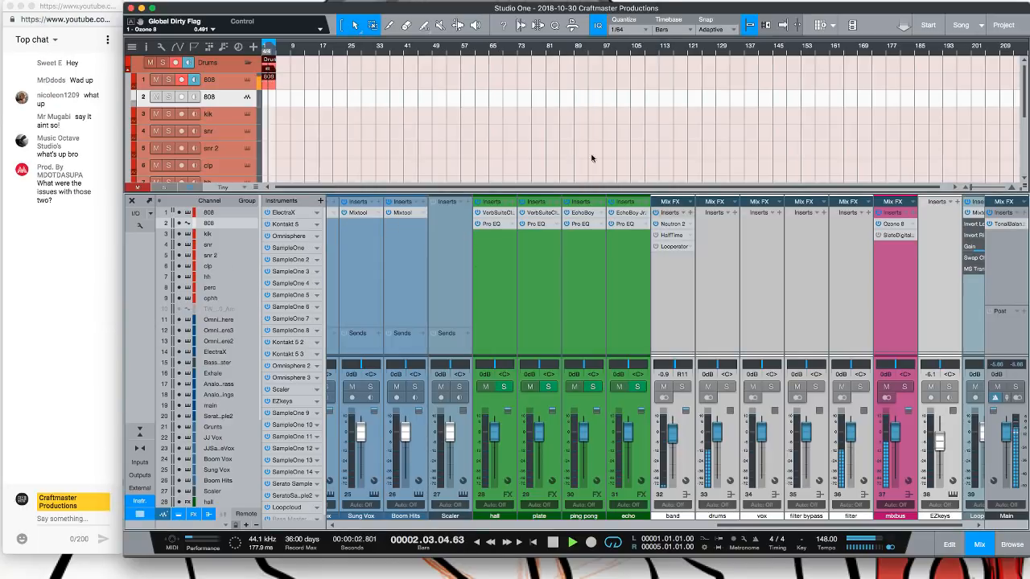
Stop playback and remove the bounced 808 audio track
{"action": "key", "text": "space"}
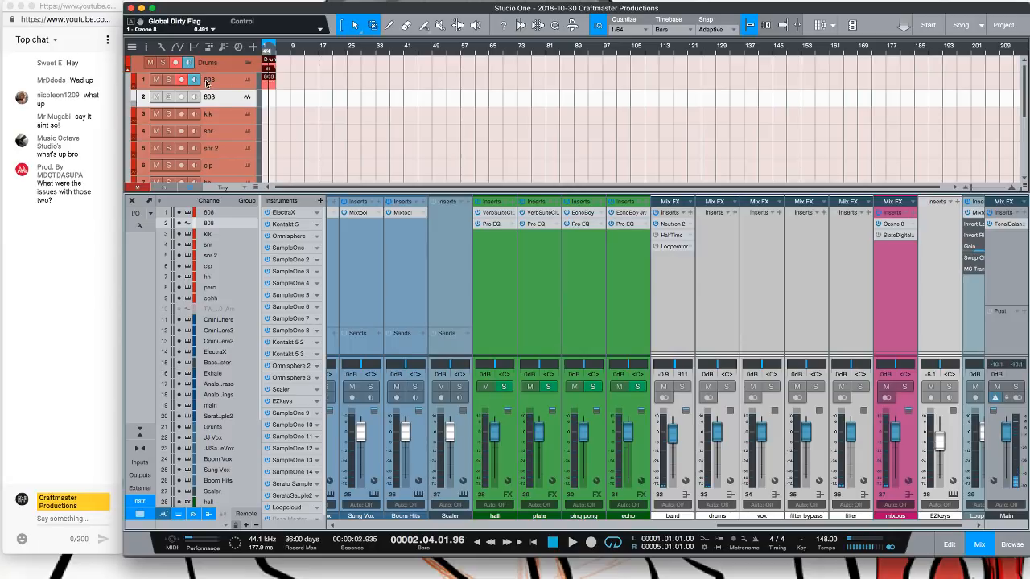
{"action": "right_click", "coordinate": [231, 103]}
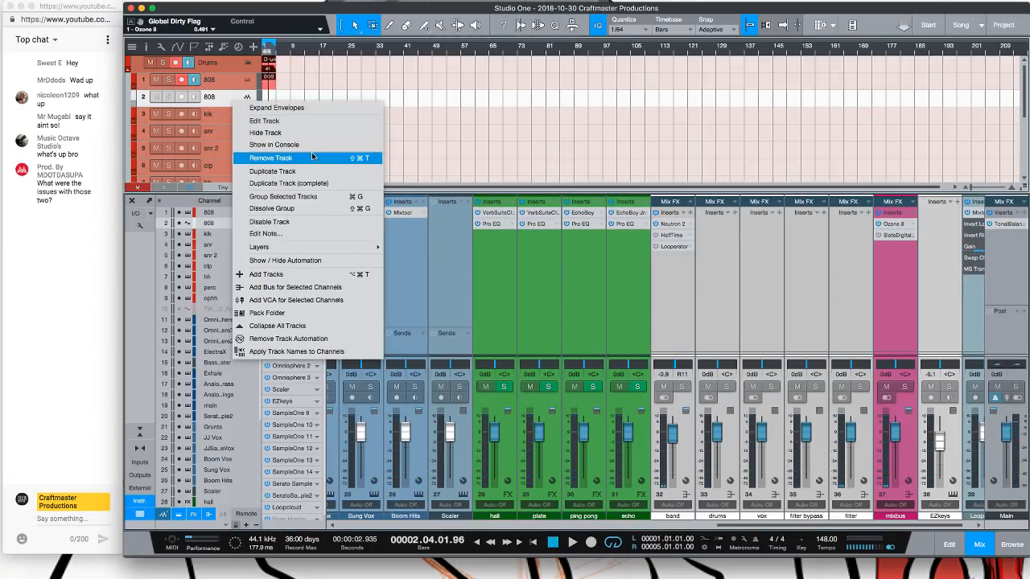
{"action": "left_click", "coordinate": [314, 158]}
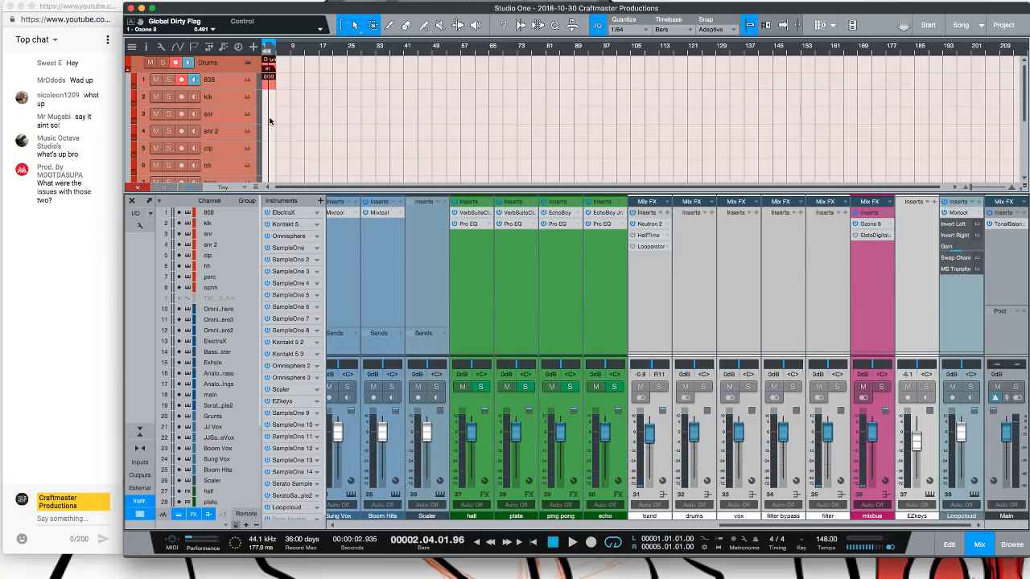
Create a part on the snr track, set quantize to 1/8 and draw C3 notes at bar 1 beat 3 and bar 2 beat 2
{"action": "double_click", "coordinate": [268, 121]}
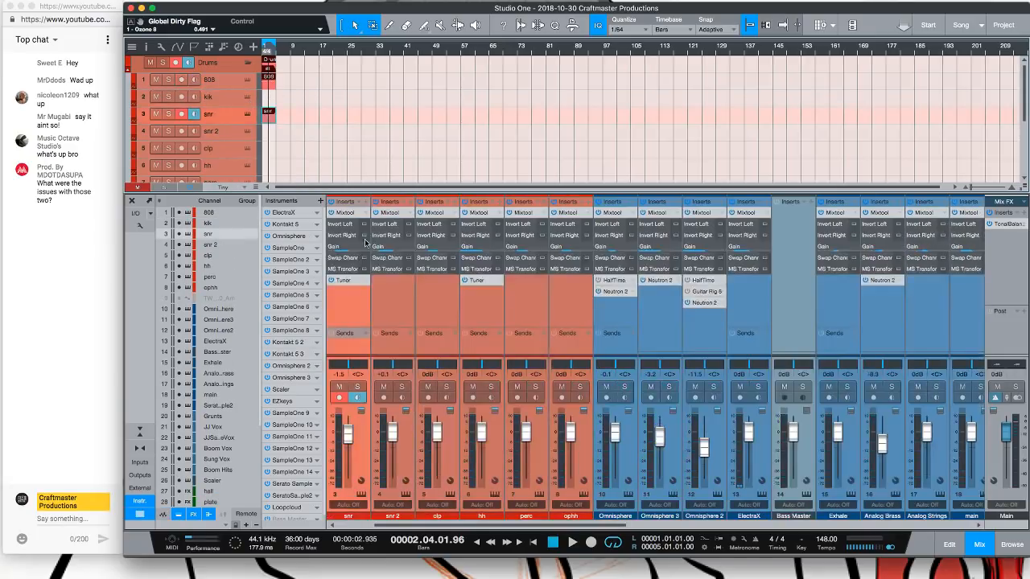
{"action": "double_click", "coordinate": [269, 121]}
{"action": "left_click", "coordinate": [470, 183]}
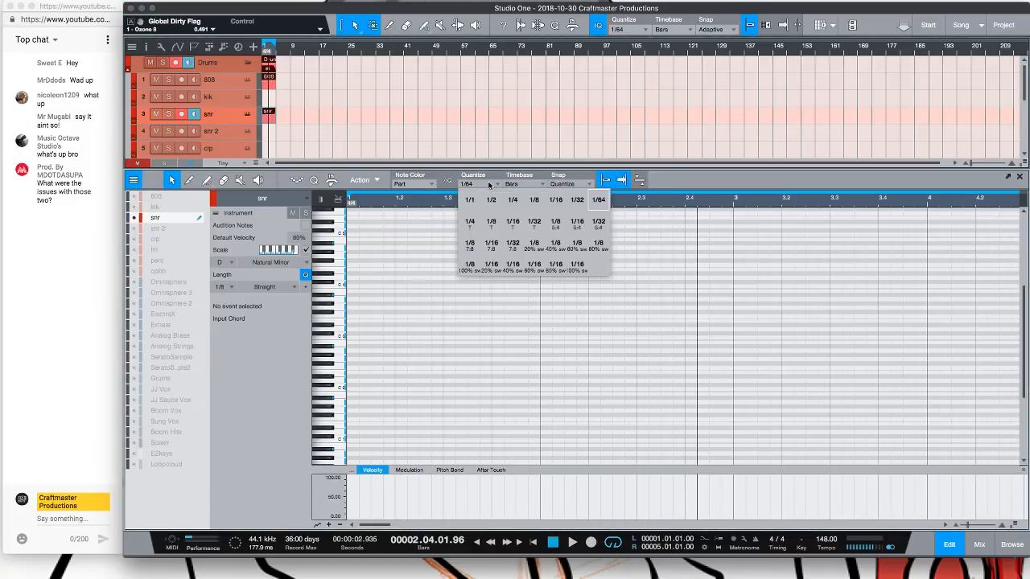
{"action": "left_click", "coordinate": [535, 199]}
{"action": "double_click", "coordinate": [445, 337]}
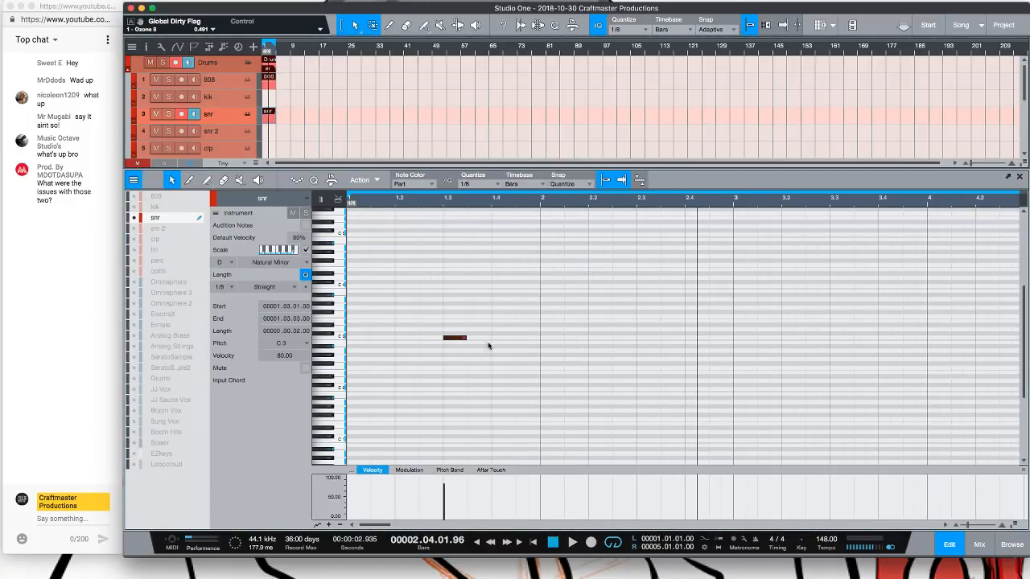
{"action": "double_click", "coordinate": [593, 338]}
Duplicate the two snare notes, then delete the copies
{"action": "left_click_drag", "start_coordinate": [665, 378], "coordinate": [394, 312]}
{"action": "key", "text": "ctrl+d"}
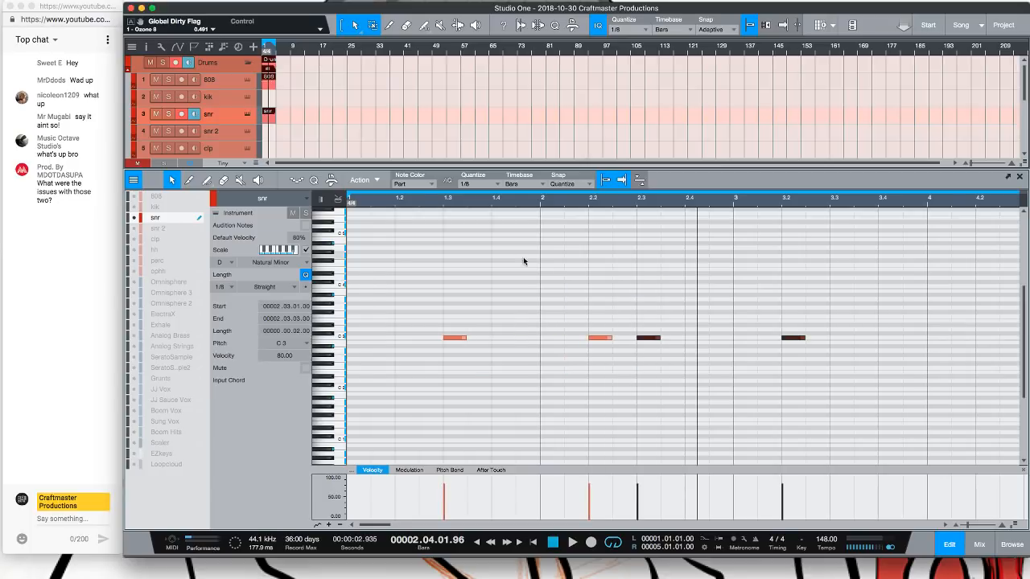
{"action": "left_click_drag", "start_coordinate": [635, 322], "coordinate": [811, 361]}
{"action": "key", "text": "Delete"}
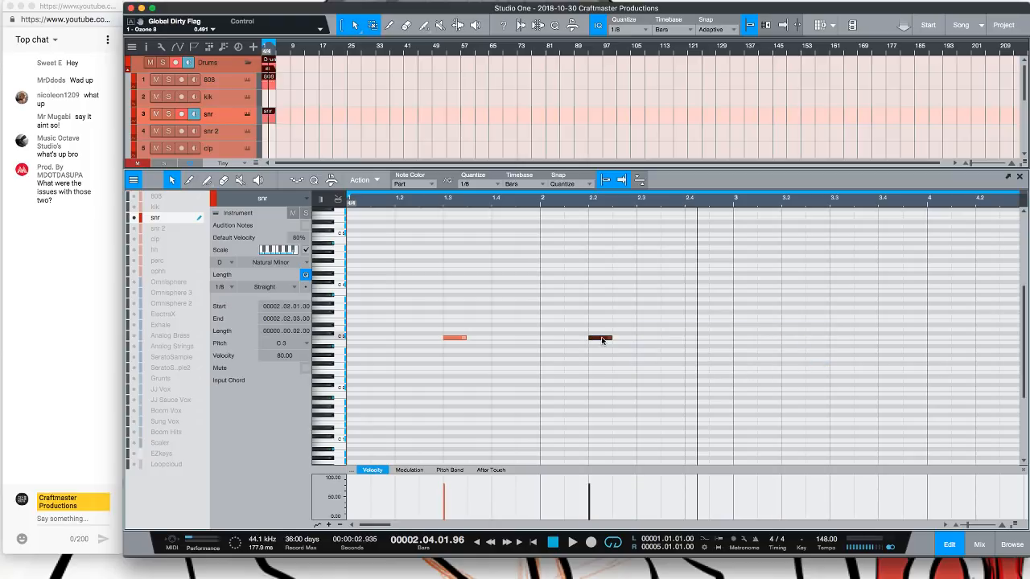
Move the second snare note to bar 2 beat 3 and duplicate the snare notes forward
{"action": "left_click_drag", "start_coordinate": [601, 340], "coordinate": [416, 316]}
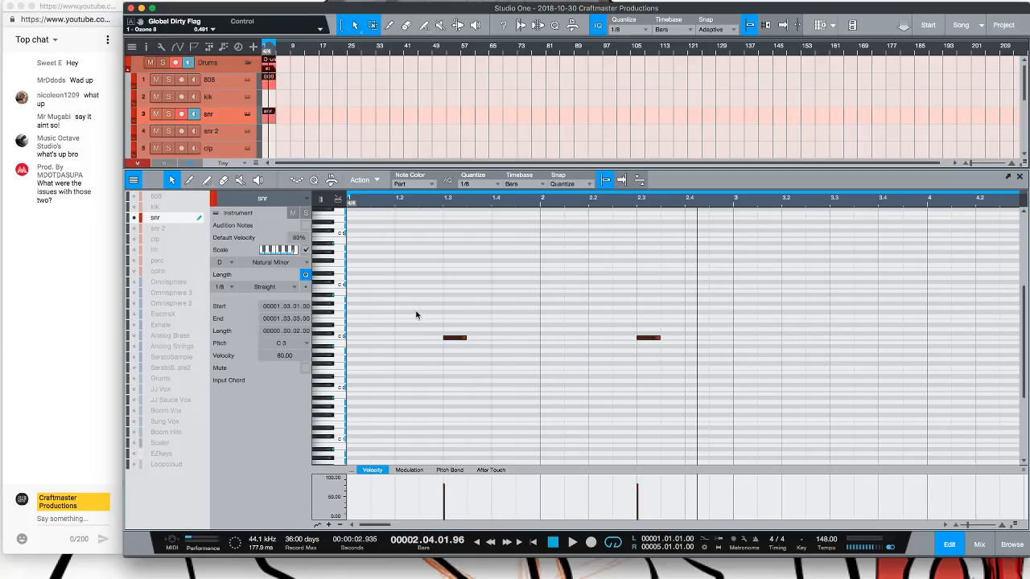
{"action": "key", "text": "d"}
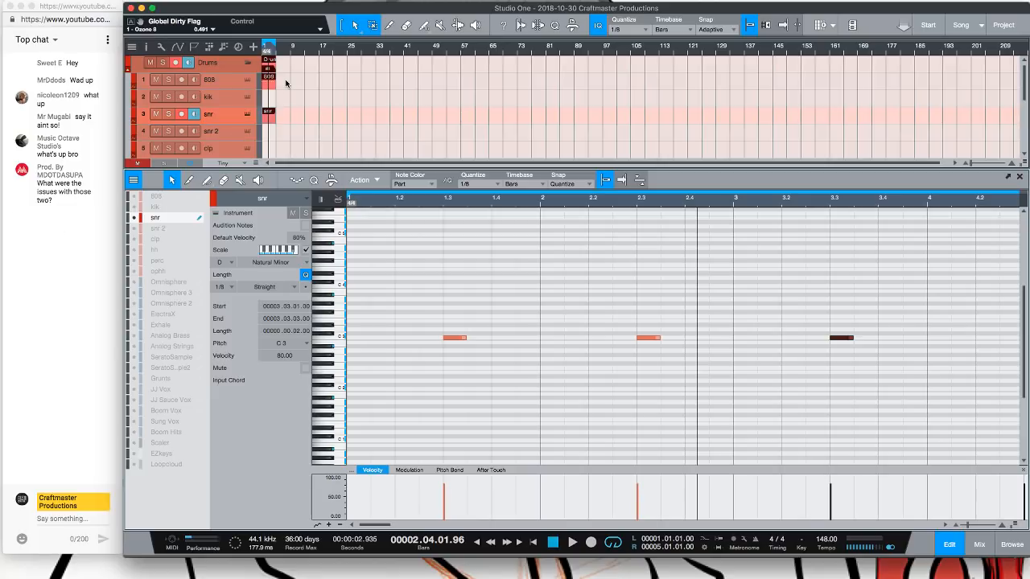
Create a part on the hh track, draw a C3 note at bar 1 and duplicate it to fill four bars
{"action": "scroll", "coordinate": [286, 144], "scroll_direction": "down", "scroll_amount": 2}
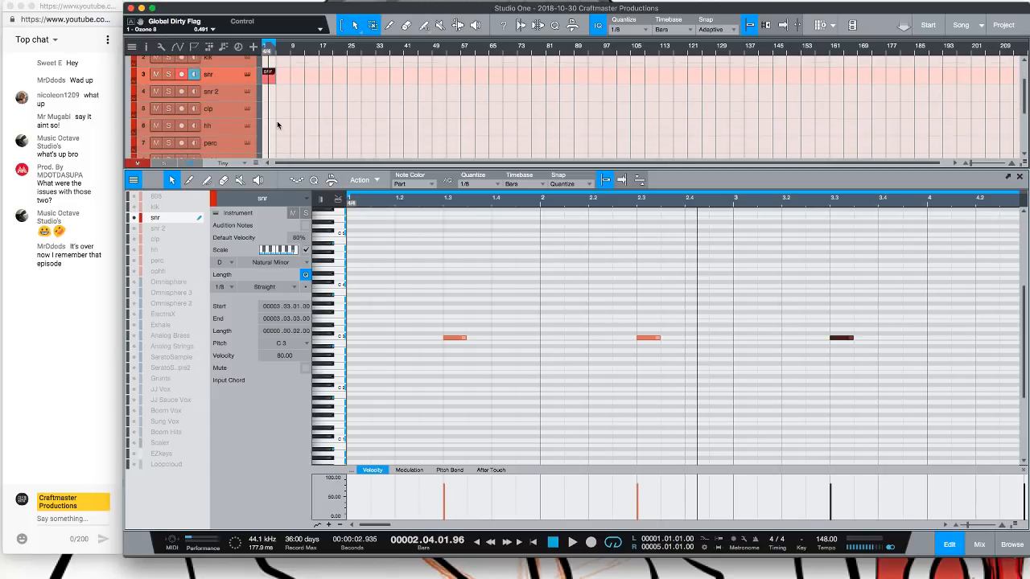
{"action": "left_click", "coordinate": [267, 125]}
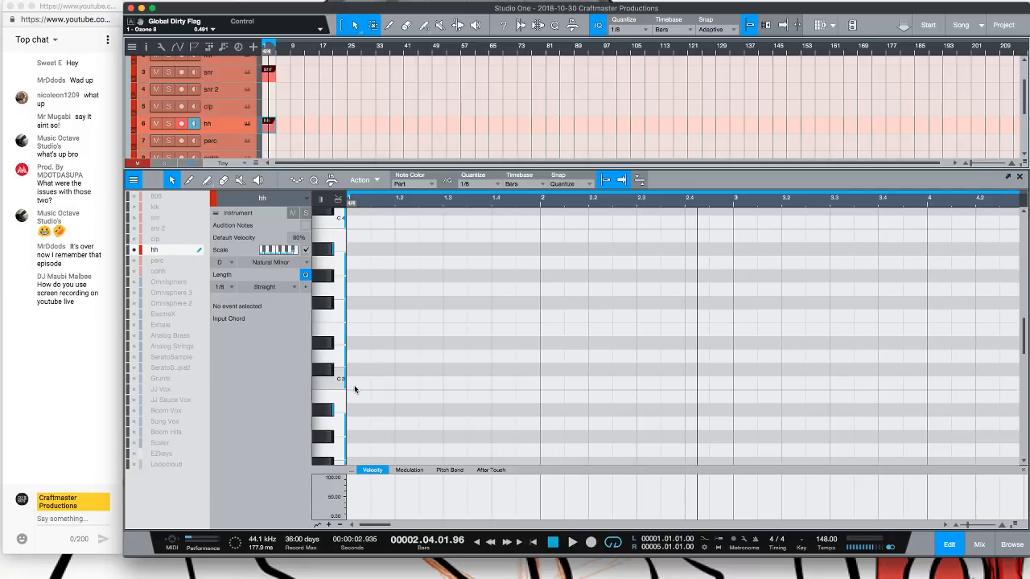
{"action": "left_click", "coordinate": [355, 384]}
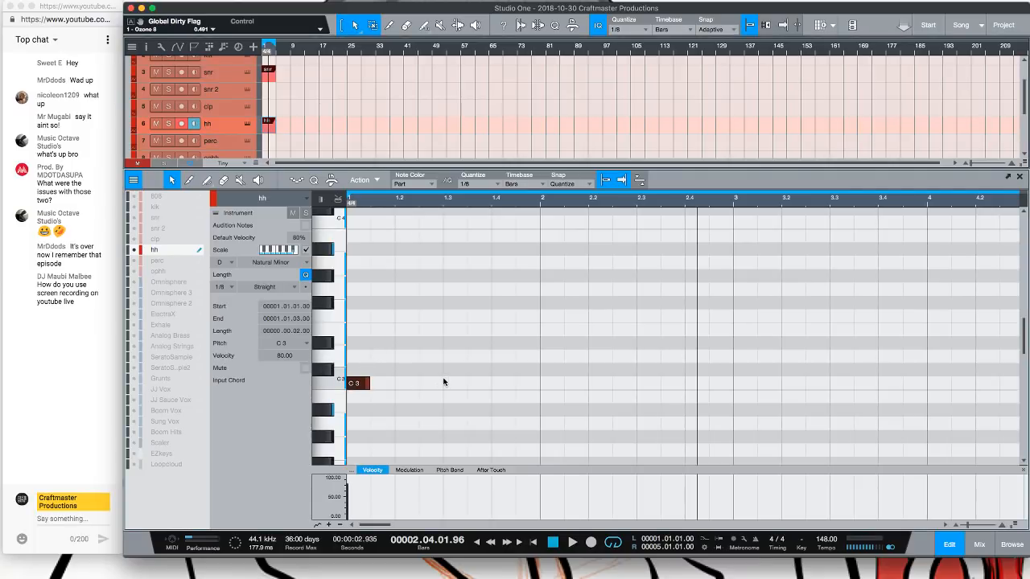
{"action": "key", "text": "d"}
{"action": "key", "text": "d"}
{"action": "key", "text": "d"}
{"action": "key", "text": "d"}
{"action": "key", "text": "d"}
{"action": "key", "text": "d"}
{"action": "key", "text": "d"}
{"action": "scroll", "coordinate": [442, 234], "scroll_direction": "up", "scroll_amount": 5}
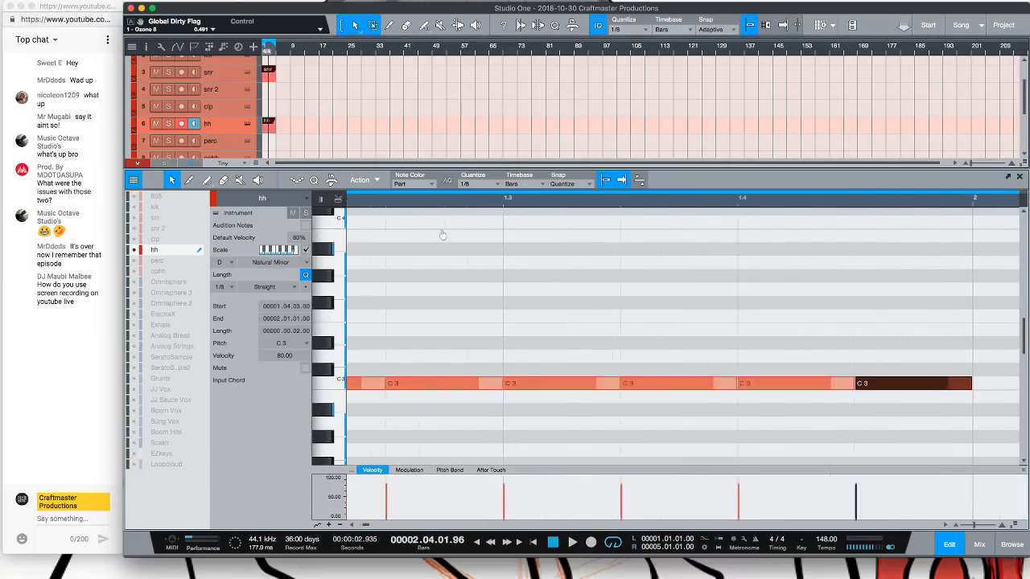
{"action": "scroll", "coordinate": [442, 234], "scroll_direction": "down", "scroll_amount": 5}
{"action": "key", "text": "d"}
{"action": "key", "text": "d"}
{"action": "key", "text": "d"}
{"action": "key", "text": "d"}
{"action": "key", "text": "d"}
{"action": "key", "text": "d"}
{"action": "key", "text": "d"}
{"action": "key", "text": "d"}
{"action": "key", "text": "d"}
{"action": "key", "text": "d"}
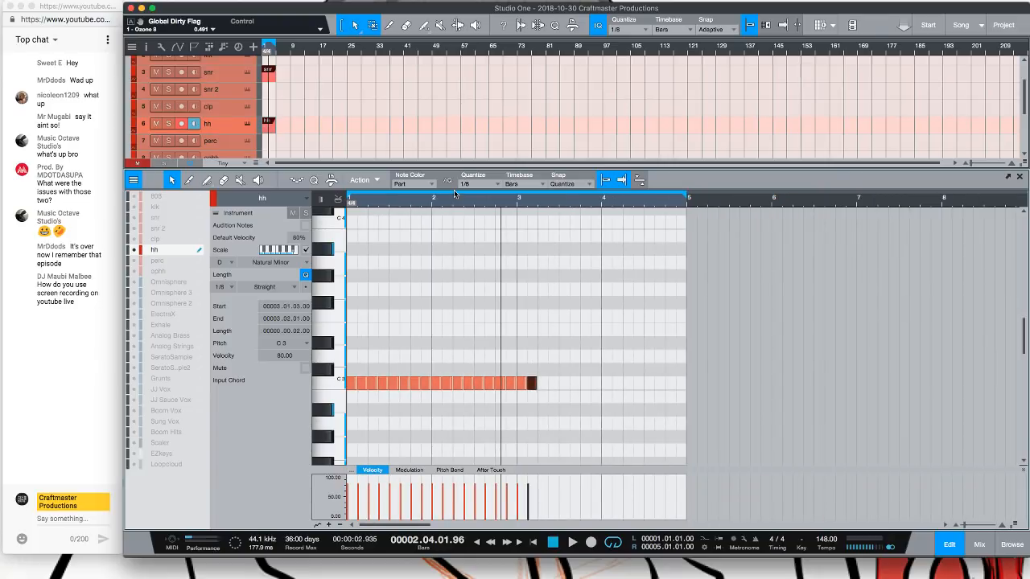
{"action": "key", "text": "d"}
{"action": "key", "text": "d"}
{"action": "key", "text": "d"}
{"action": "key", "text": "d"}
{"action": "key", "text": "d"}
{"action": "key", "text": "d"}
{"action": "key", "text": "d"}
{"action": "key", "text": "d"}
{"action": "key", "text": "d"}
{"action": "key", "text": "d"}
{"action": "key", "text": "d"}
{"action": "key", "text": "d"}
{"action": "key", "text": "d"}
{"action": "key", "text": "d"}
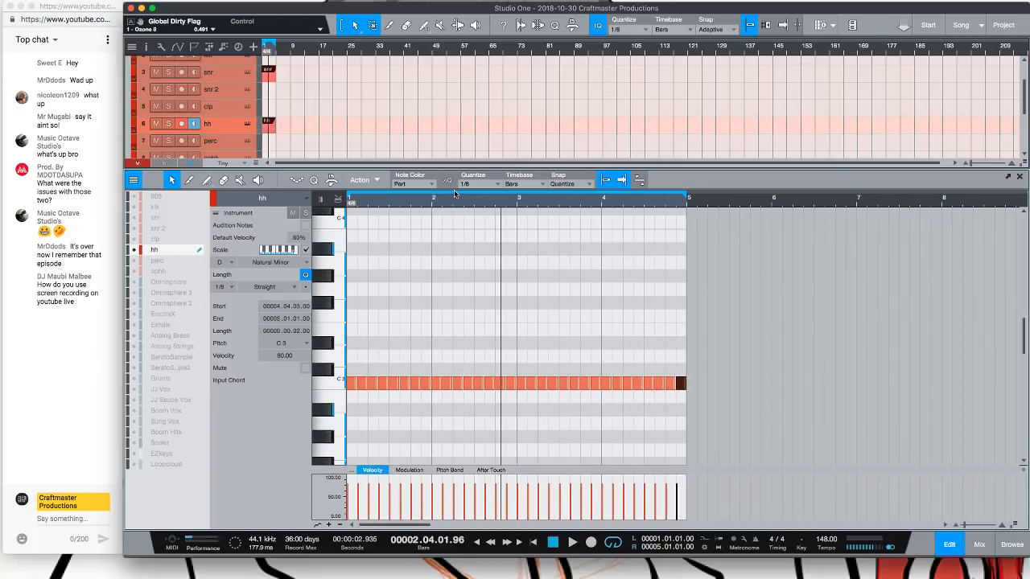
Set quantize to 1/32 T and split the hi-hat note at bar 1 beat 4 into a triplet roll
{"action": "left_click", "coordinate": [415, 386]}
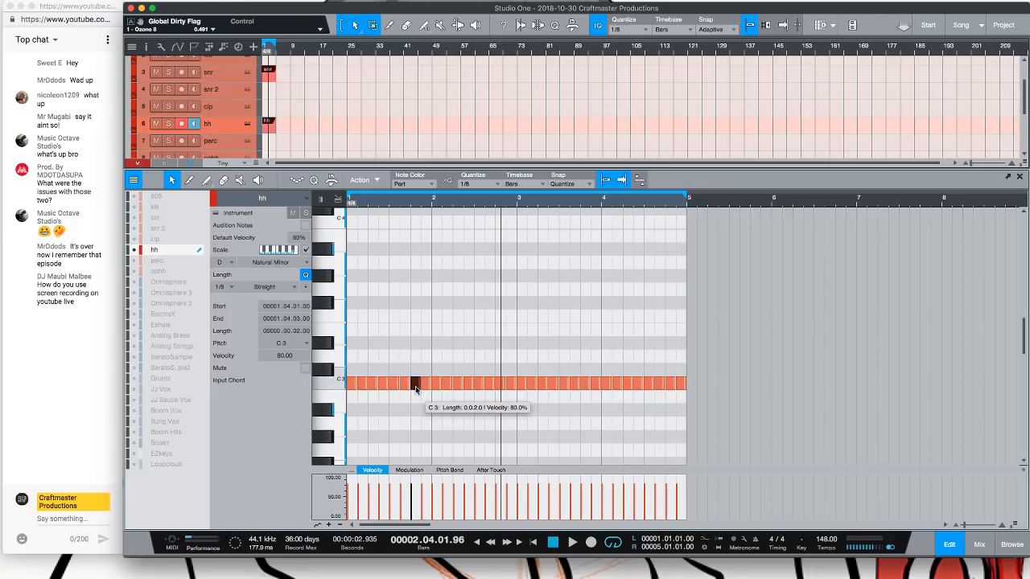
{"action": "key", "text": "t"}
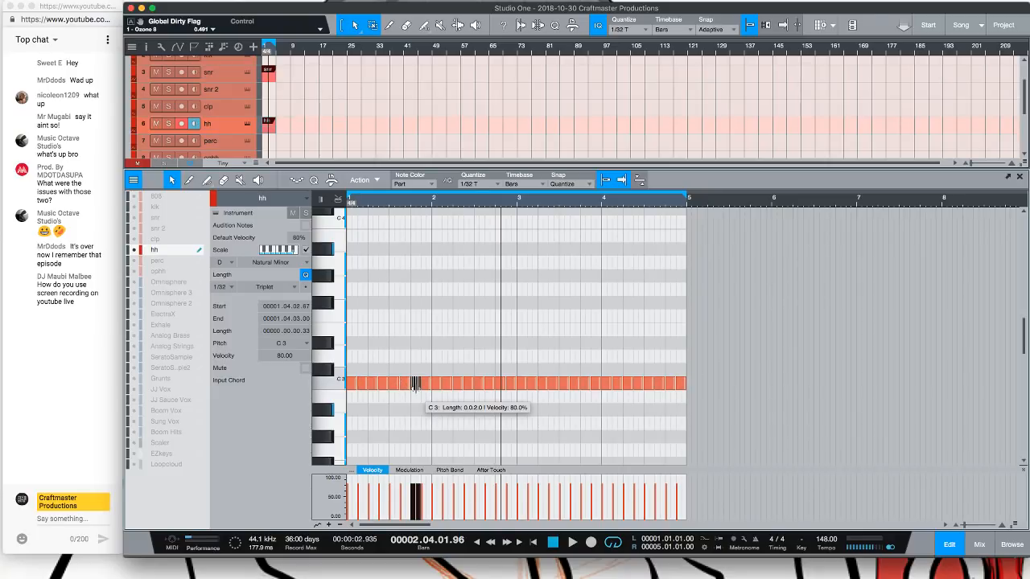
{"action": "left_click_drag", "start_coordinate": [414, 207], "coordinate": [470, 213]}
{"action": "left_click", "coordinate": [445, 384]}
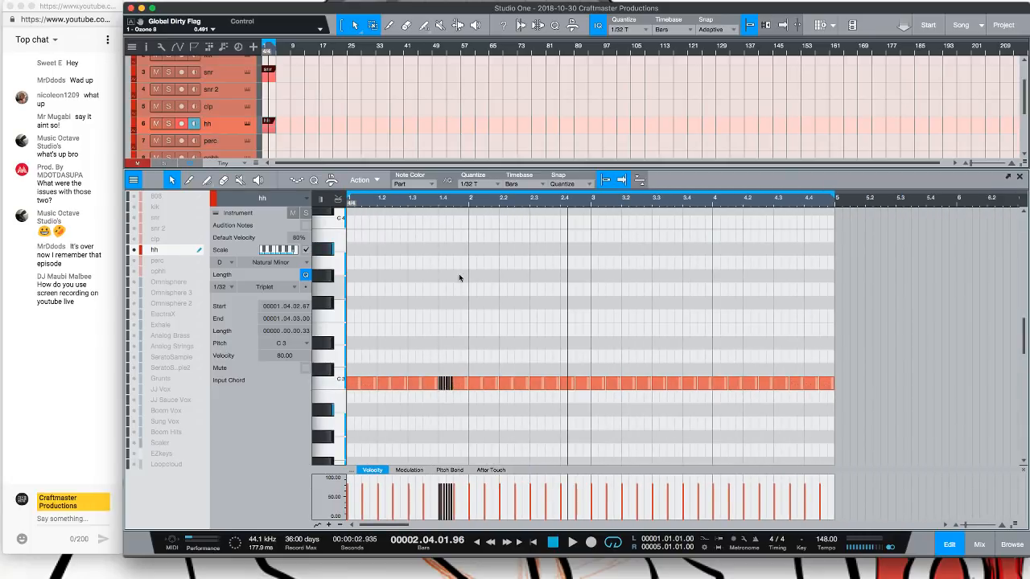
Split the hi-hat notes across bar 2 into 1/32 T triplet rolls
{"action": "key", "text": "space"}
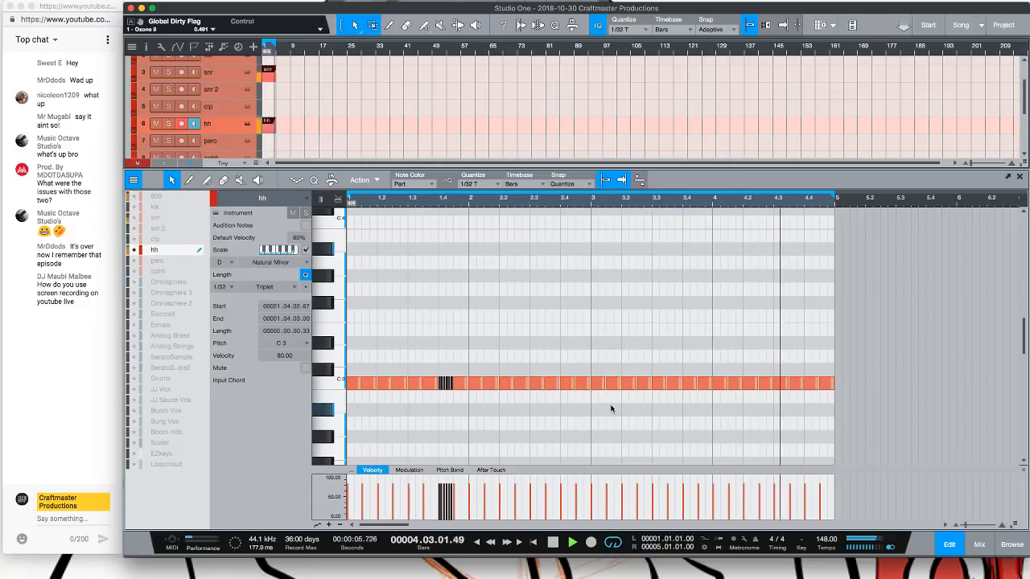
{"action": "key", "text": "space"}
{"action": "left_click", "coordinate": [473, 383]}
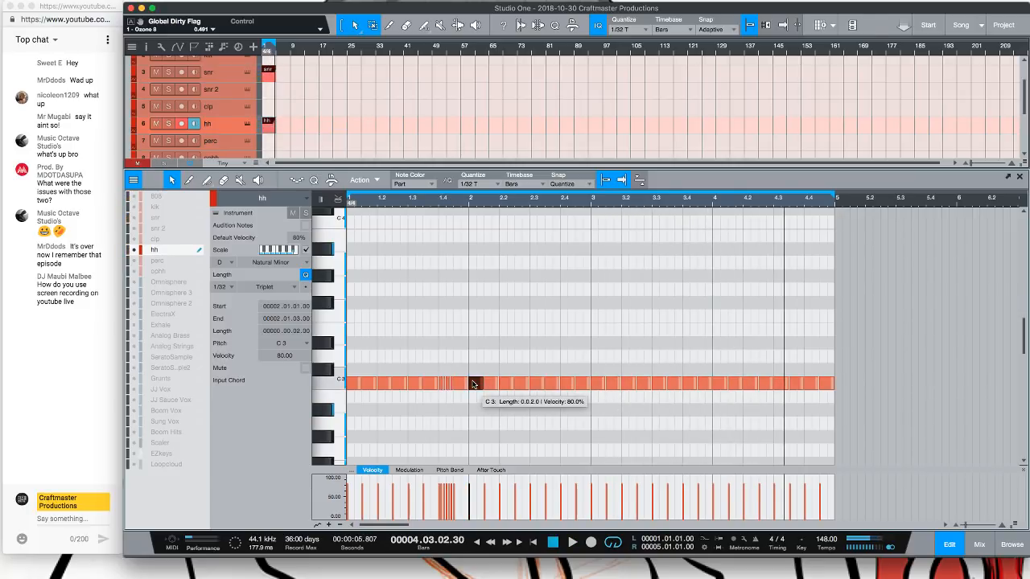
{"action": "key", "text": "alt+x"}
{"action": "left_click", "coordinate": [492, 384]}
{"action": "key", "text": "alt+x"}
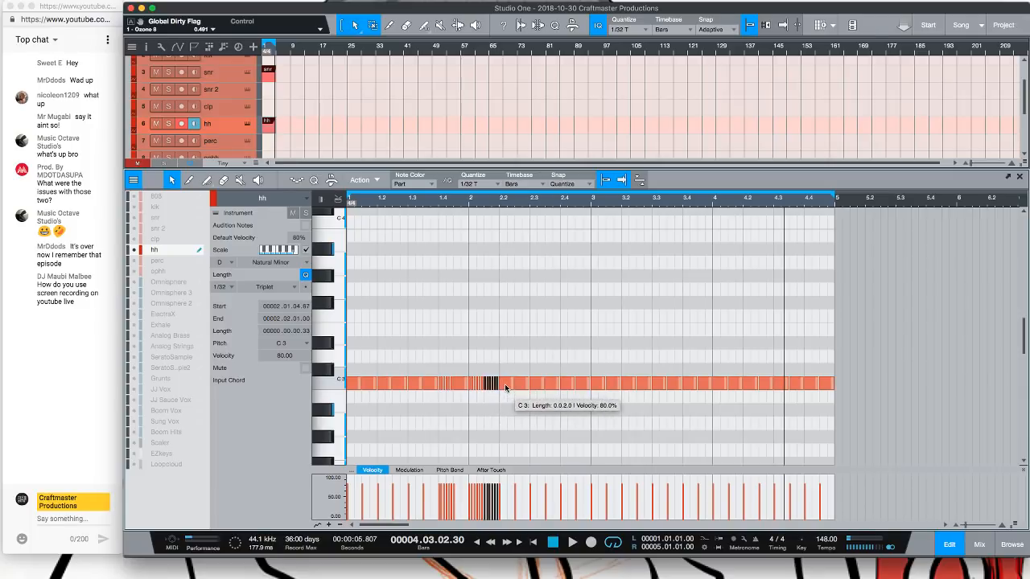
{"action": "left_click", "coordinate": [507, 384]}
{"action": "key", "text": "alt+x"}
{"action": "left_click", "coordinate": [522, 384]}
{"action": "key", "text": "alt+x"}
{"action": "left_click", "coordinate": [537, 387]}
{"action": "key", "text": "alt+x"}
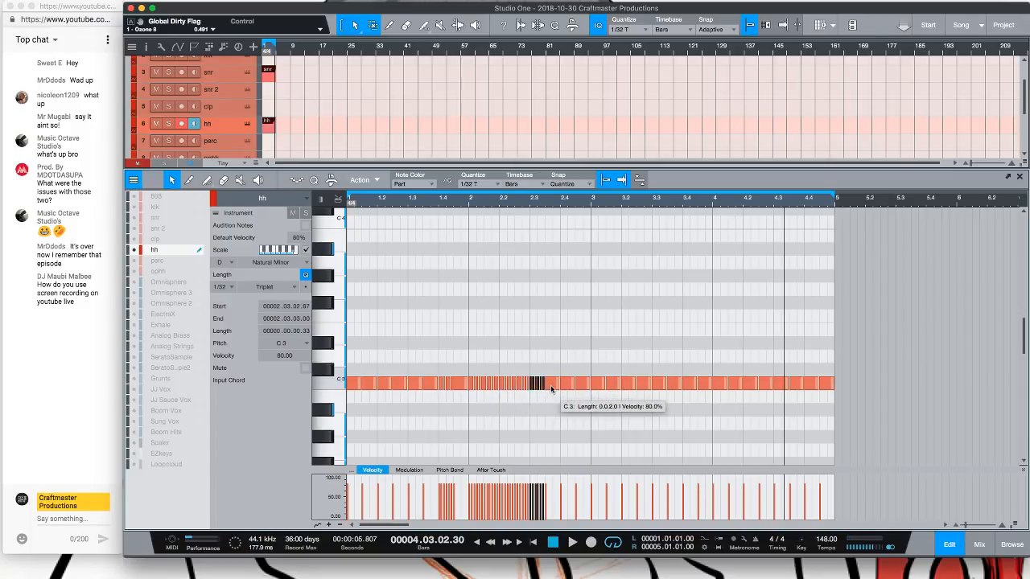
{"action": "left_click", "coordinate": [553, 386]}
{"action": "key", "text": "alt+x"}
{"action": "left_click", "coordinate": [568, 386]}
{"action": "key", "text": "alt+x"}
{"action": "left_click", "coordinate": [583, 386]}
{"action": "key", "text": "alt+x"}
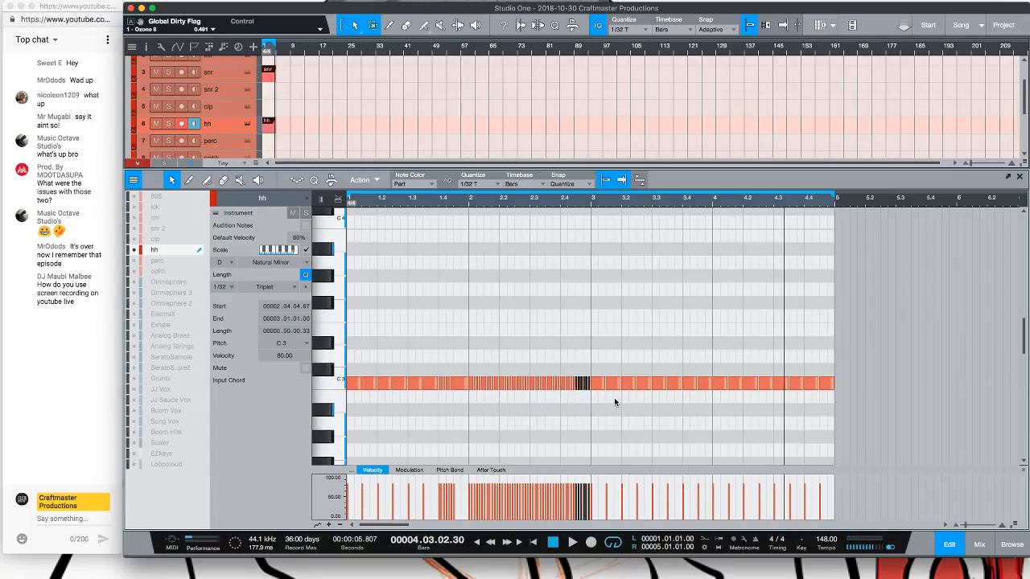
Save the song
{"action": "key", "text": "space"}
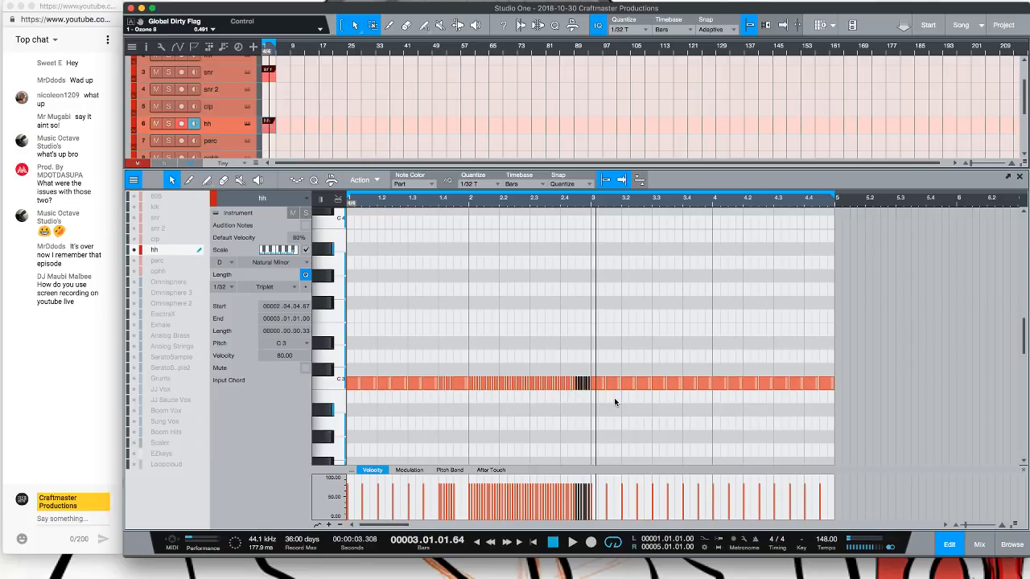
{"action": "key", "text": "super+s"}
{"action": "scroll", "coordinate": [299, 127], "scroll_direction": "down", "scroll_amount": 3}
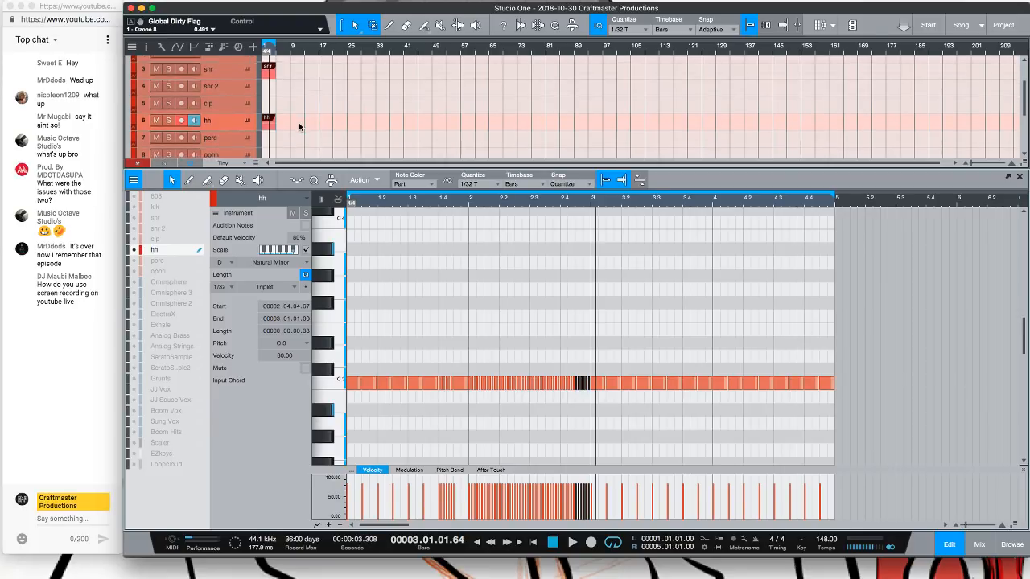
{"action": "scroll", "coordinate": [299, 126], "scroll_direction": "up", "scroll_amount": 1}
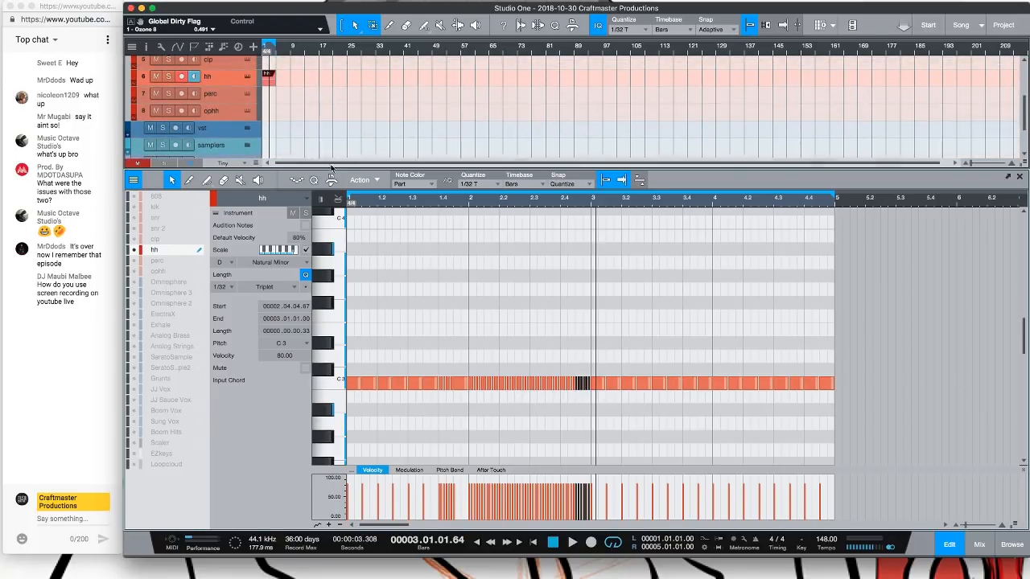
Enlarge the arrangement area and delete all the hi-hat notes in the editor
{"action": "left_click_drag", "start_coordinate": [359, 209], "coordinate": [359, 252]}
{"action": "left_click_drag", "start_coordinate": [875, 455], "coordinate": [348, 322]}
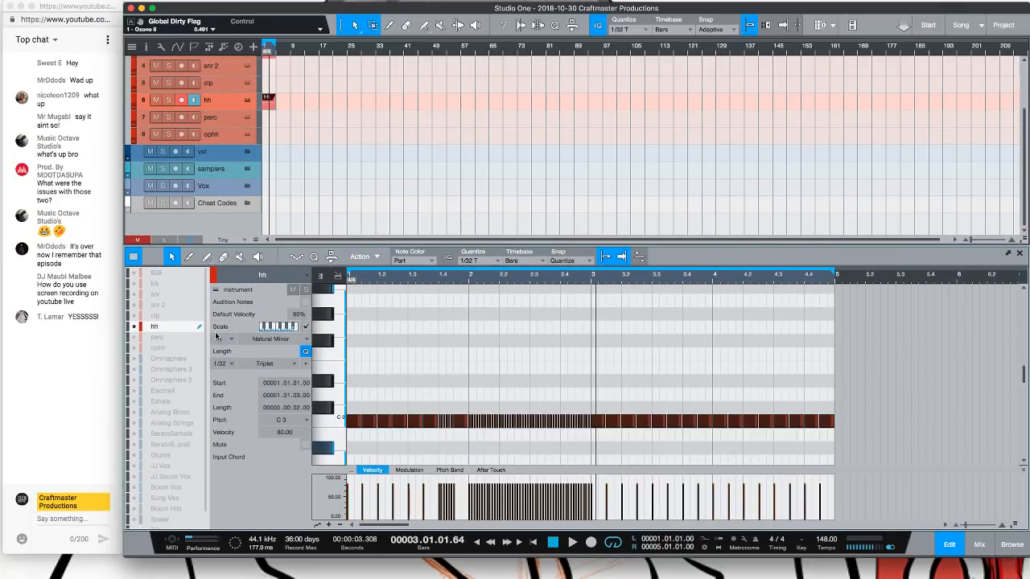
{"action": "key", "text": "Delete"}
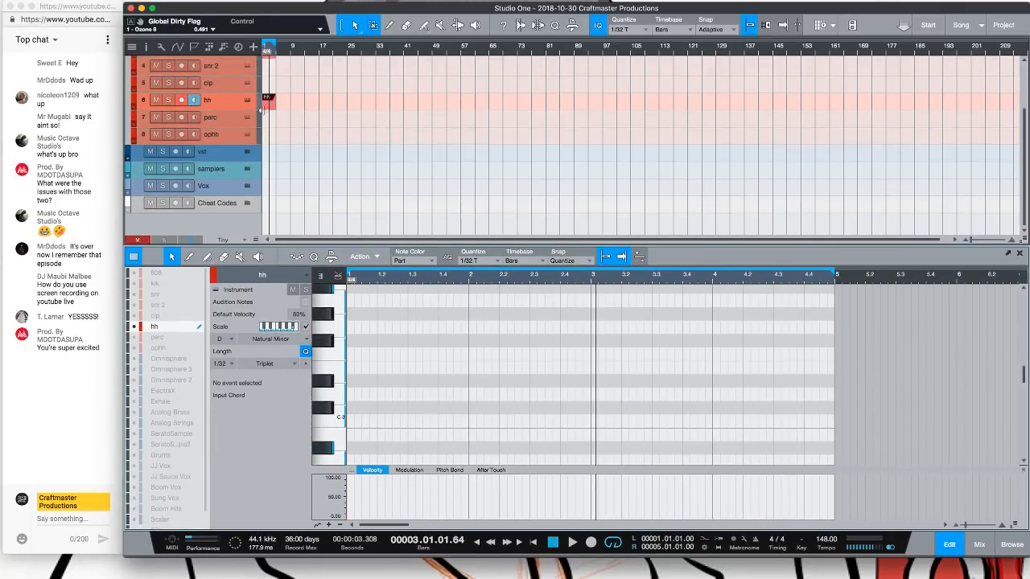
Delete the hh and snr parts from the arrangement
{"action": "left_click", "coordinate": [265, 102]}
{"action": "key", "text": "Delete"}
{"action": "left_click", "coordinate": [272, 58]}
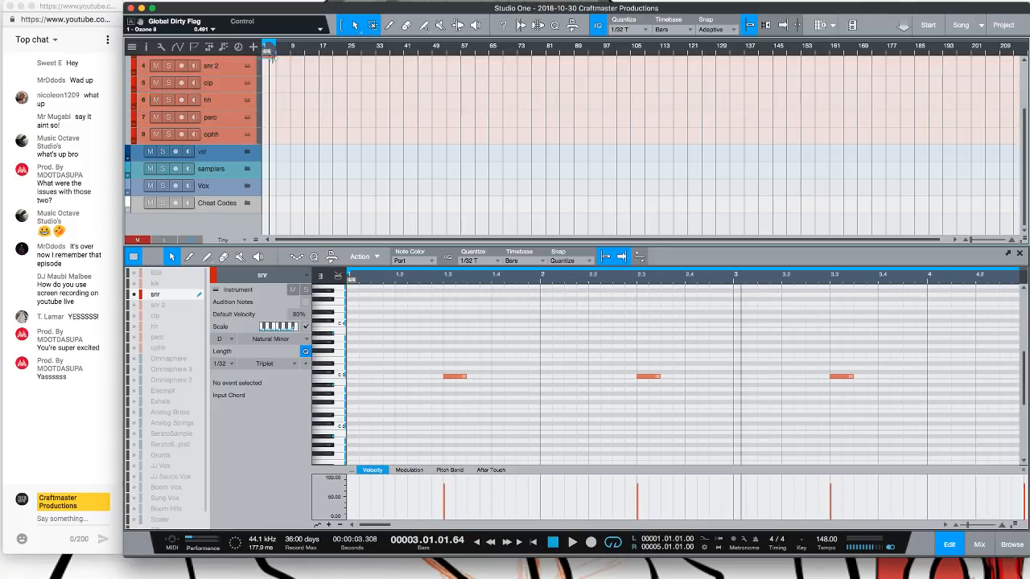
{"action": "key", "text": "Delete"}
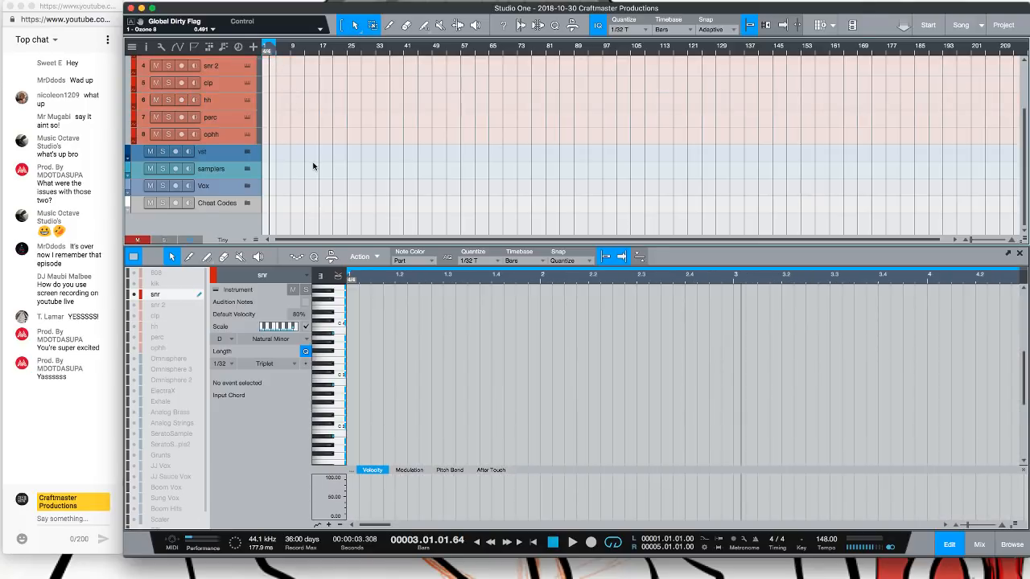
{"action": "scroll", "coordinate": [312, 191], "scroll_direction": "up", "scroll_amount": 3}
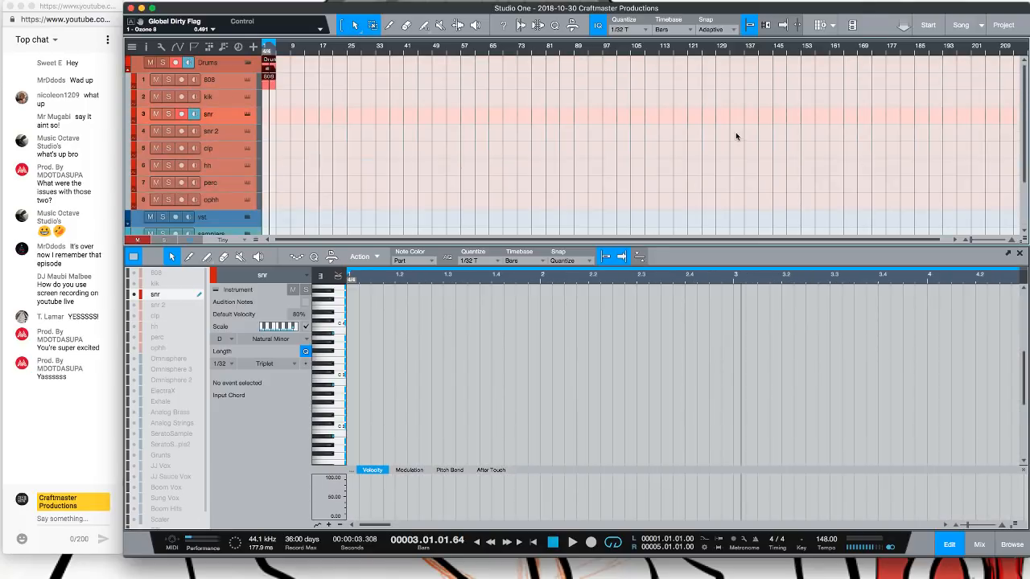
Browse instruments to PreSonus Impact CMP Demo2 and add the Sinaloa preset to the arrangement as a new track
{"action": "key", "text": "F5"}
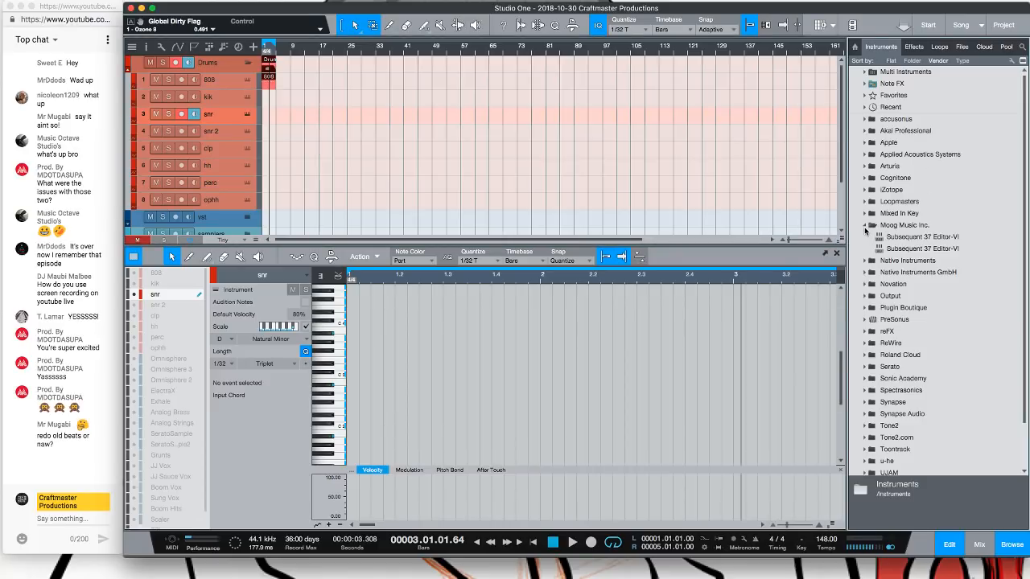
{"action": "left_click", "coordinate": [863, 226]}
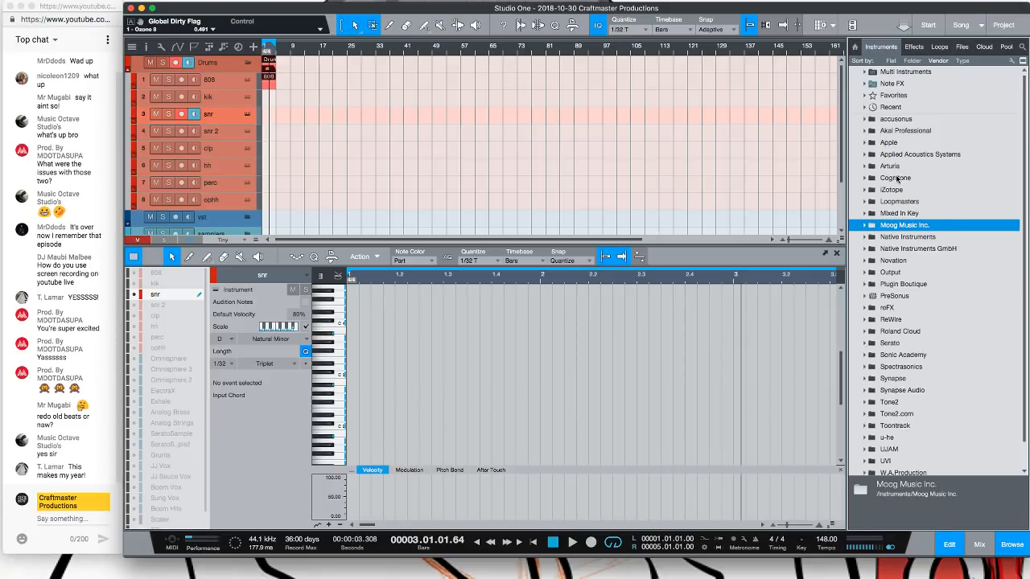
{"action": "scroll", "coordinate": [866, 298], "scroll_direction": "down", "scroll_amount": 2}
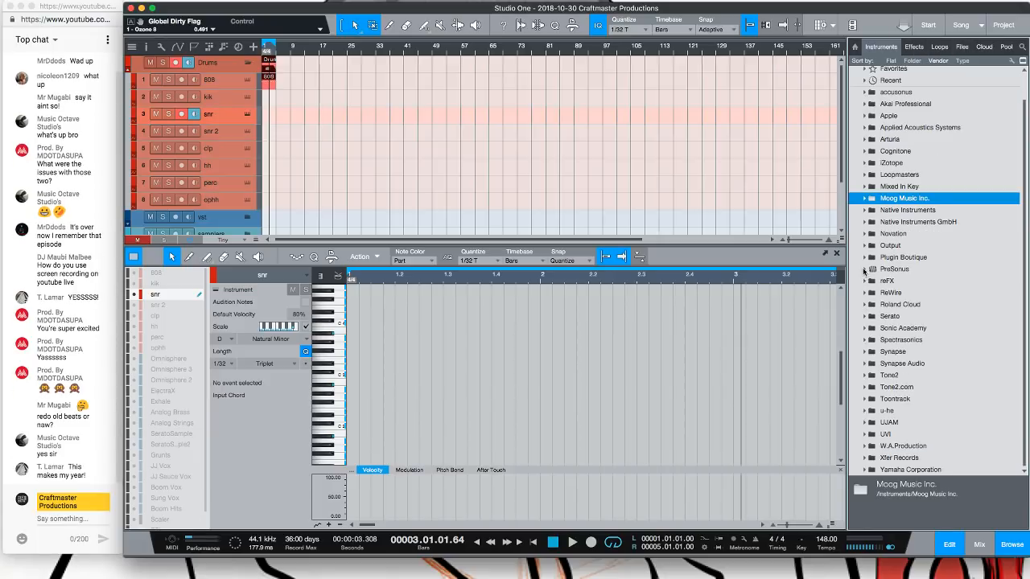
{"action": "left_click", "coordinate": [864, 270]}
{"action": "scroll", "coordinate": [867, 217], "scroll_direction": "down", "scroll_amount": 5}
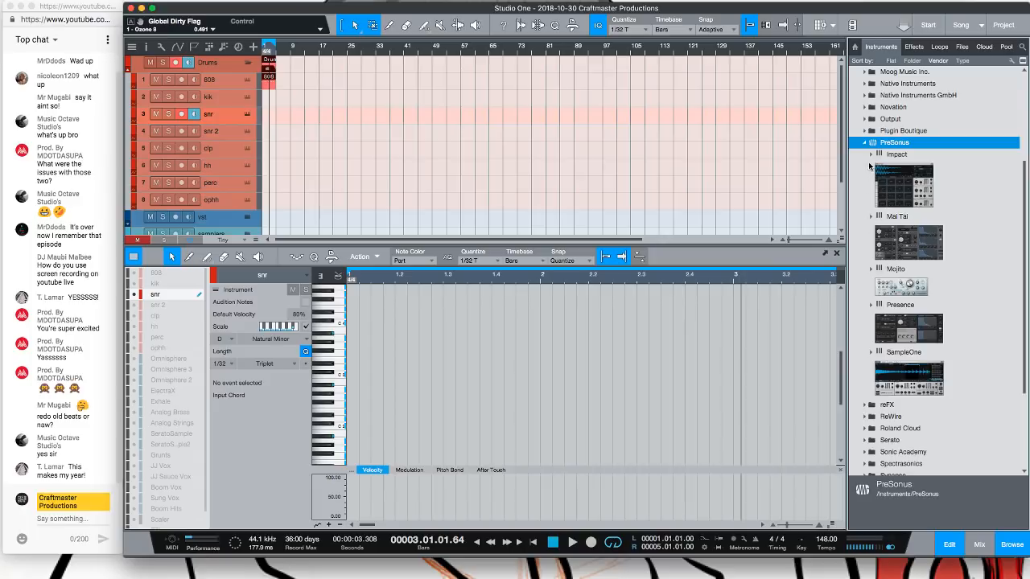
{"action": "left_click", "coordinate": [870, 155]}
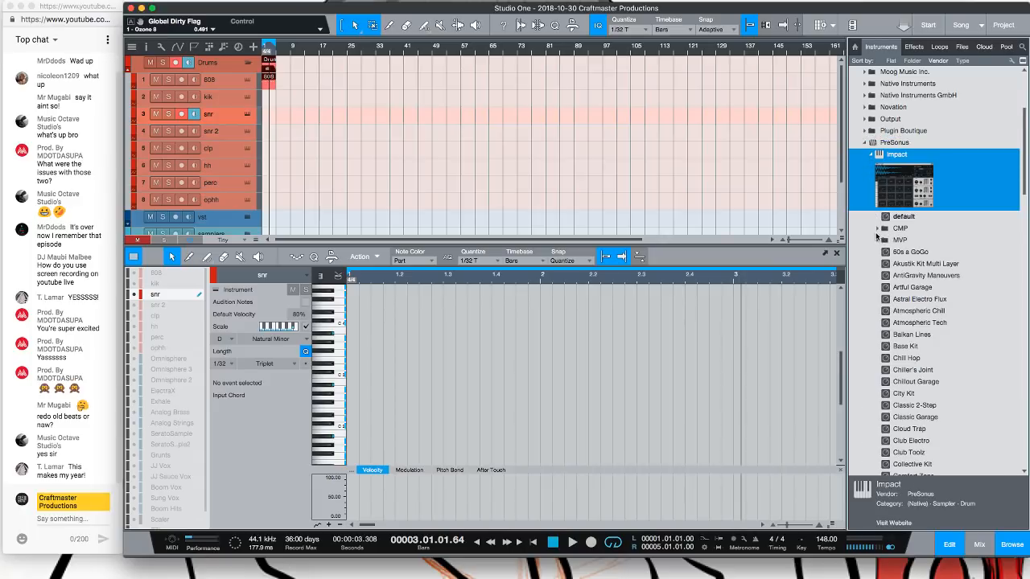
{"action": "left_click", "coordinate": [904, 230]}
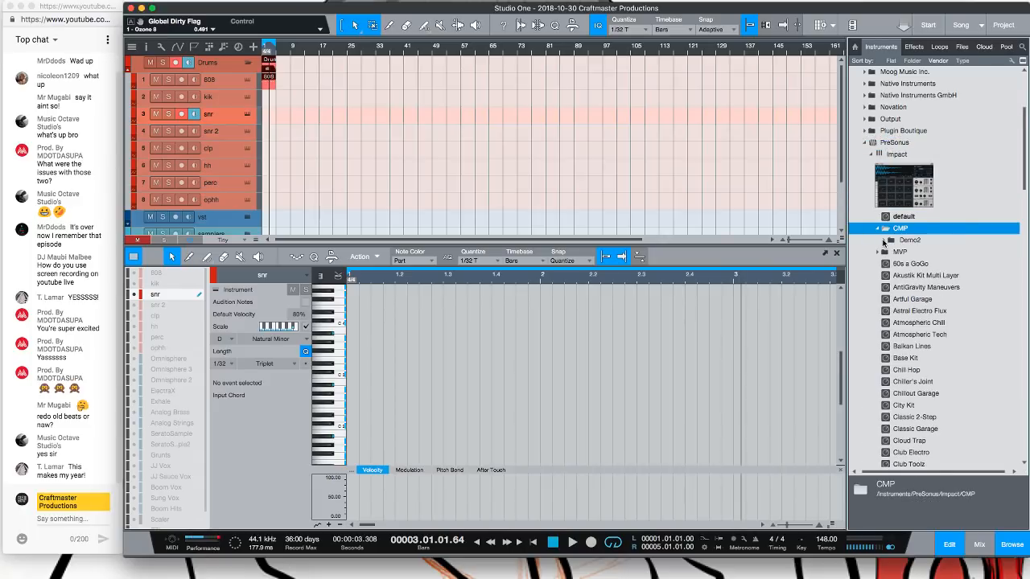
{"action": "left_click", "coordinate": [884, 241]}
{"action": "left_click_drag", "start_coordinate": [915, 252], "coordinate": [271, 127]}
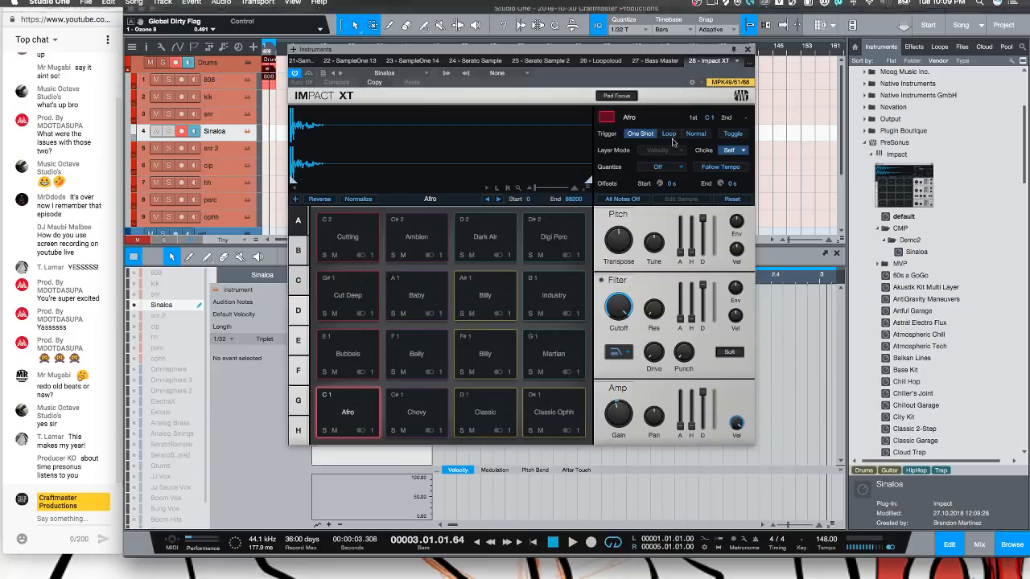
Create a part at bar 1 on the Sinaloa track and close the Impact XT window
{"action": "left_click_drag", "start_coordinate": [455, 49], "coordinate": [553, 37]}
{"action": "double_click", "coordinate": [268, 135]}
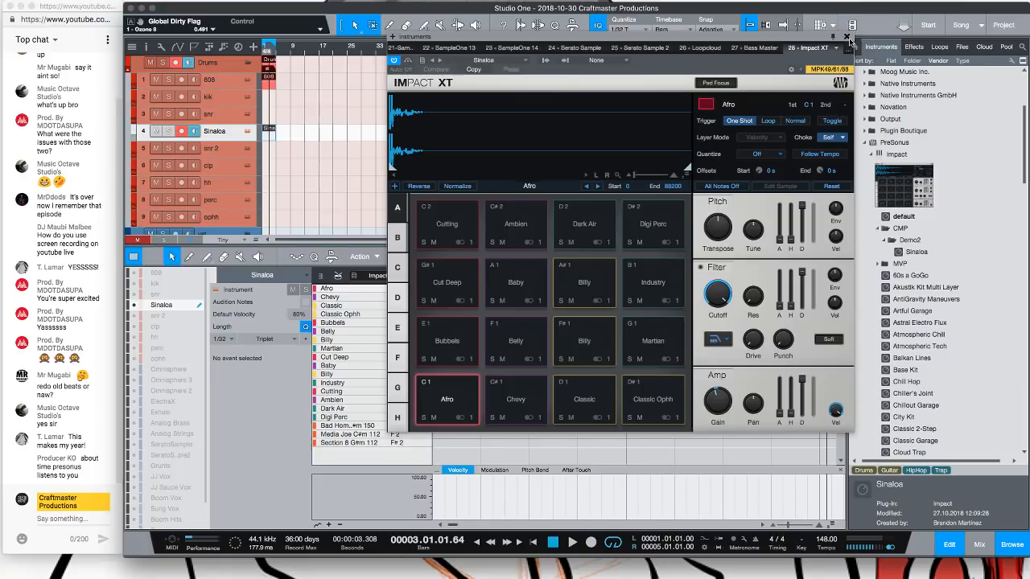
{"action": "left_click", "coordinate": [846, 37]}
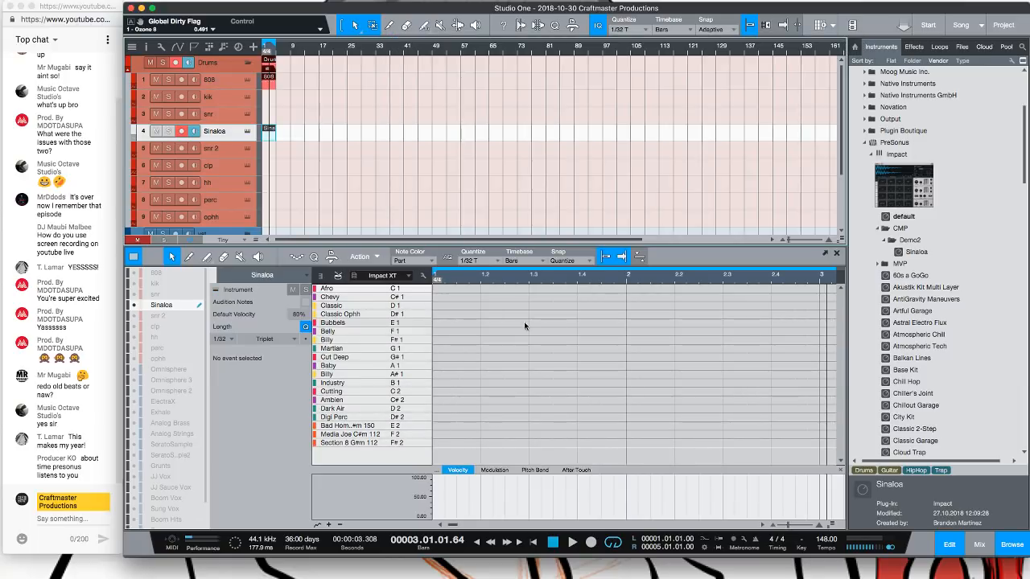
{"action": "left_click", "coordinate": [441, 289]}
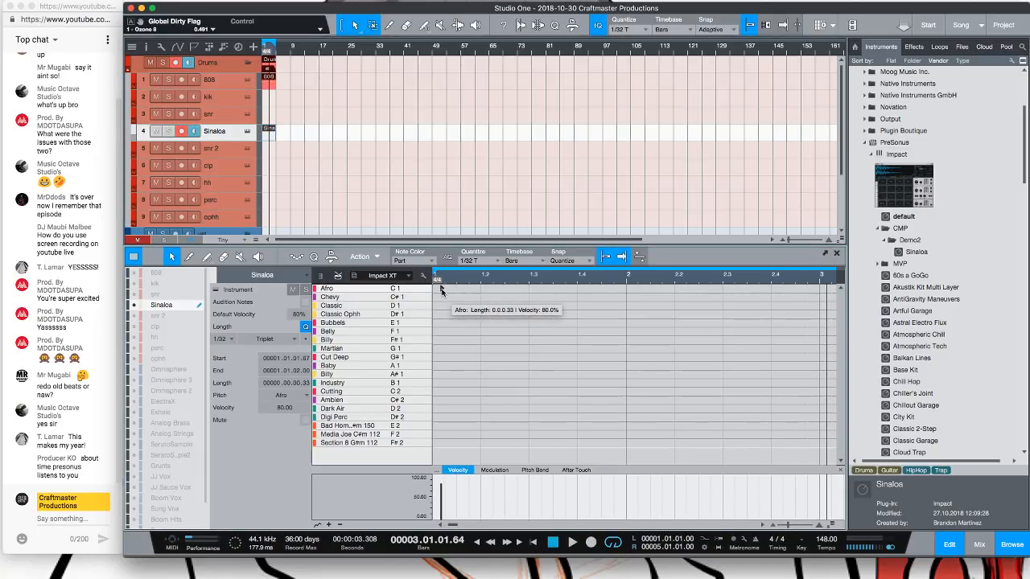
{"action": "left_click", "coordinate": [441, 289]}
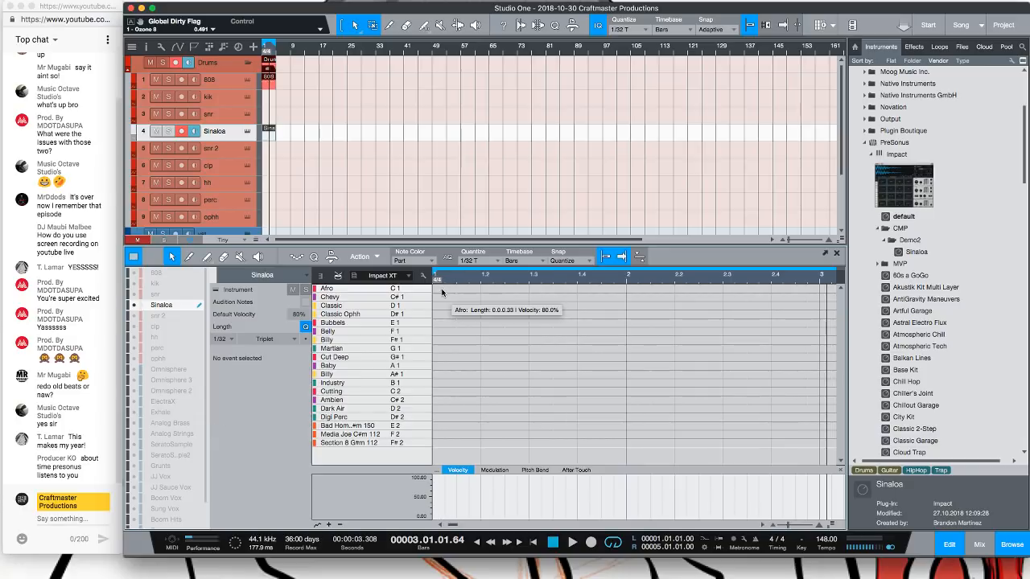
{"action": "left_click", "coordinate": [324, 279]}
{"action": "left_click", "coordinate": [338, 278]}
{"action": "left_click", "coordinate": [322, 276]}
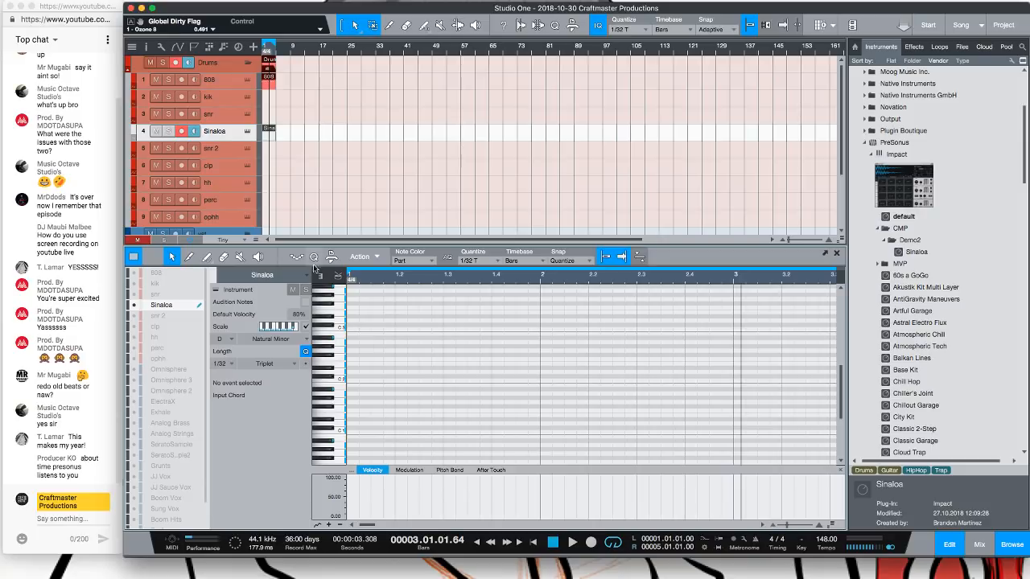
{"action": "left_click", "coordinate": [335, 276]}
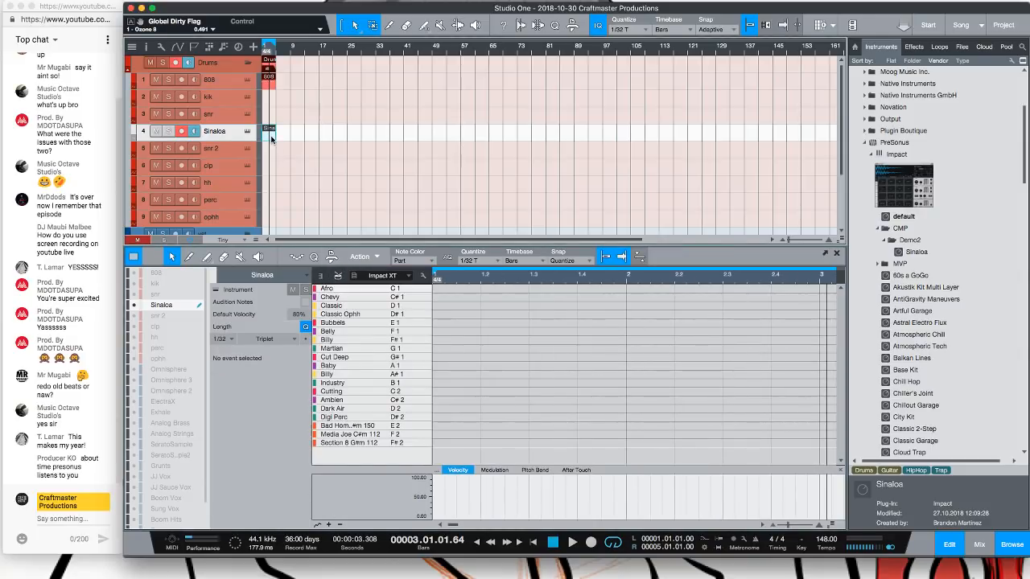
Replace the Sinaloa track's part with a new pattern at bar 1
{"action": "key", "text": "Delete"}
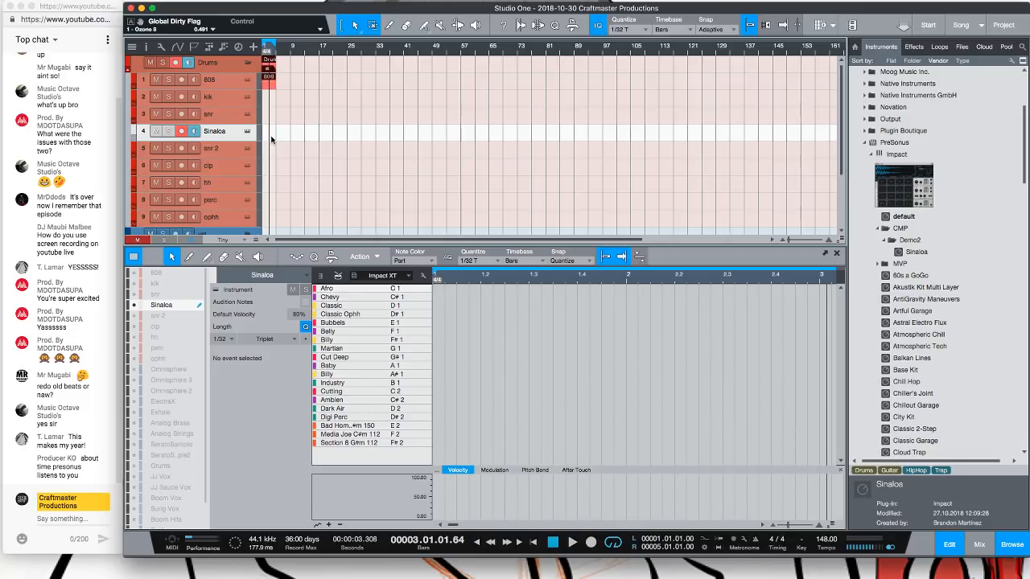
{"action": "key", "text": "super+shift+p"}
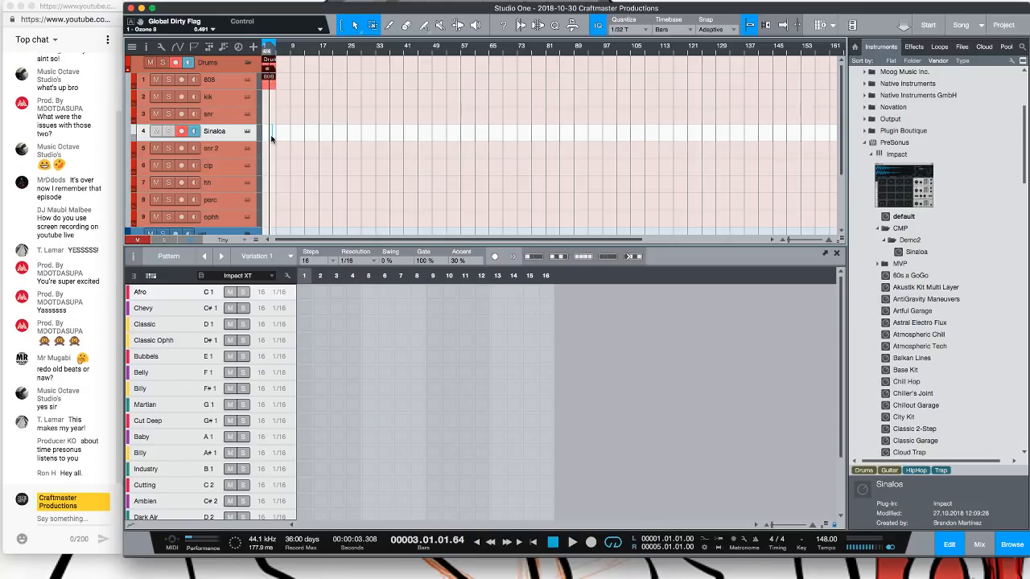
{"action": "left_click_drag", "start_coordinate": [272, 135], "coordinate": [251, 134]}
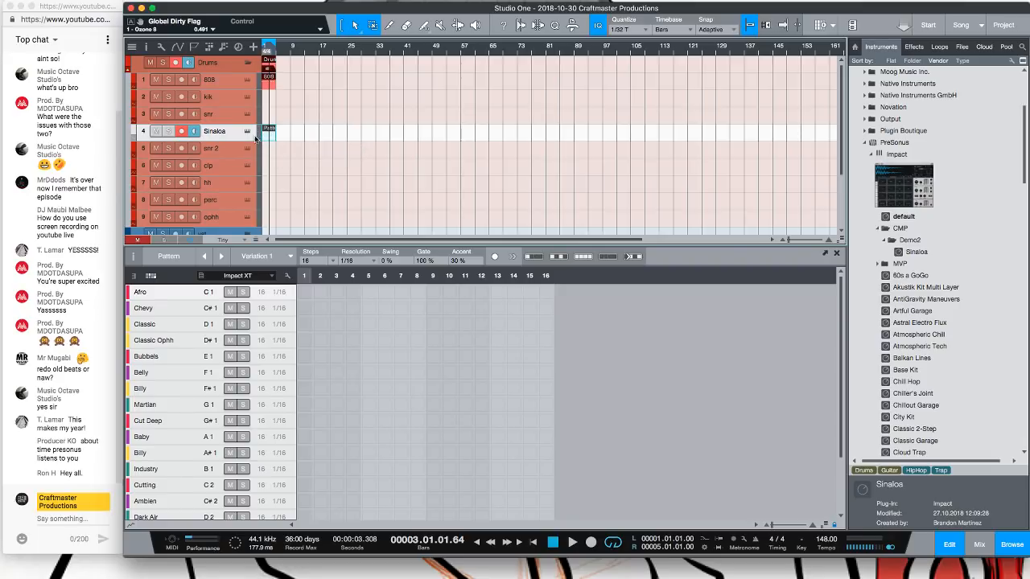
Place a Cutting hit on the first step of the Sinaloa pattern
{"action": "left_click", "coordinate": [305, 354]}
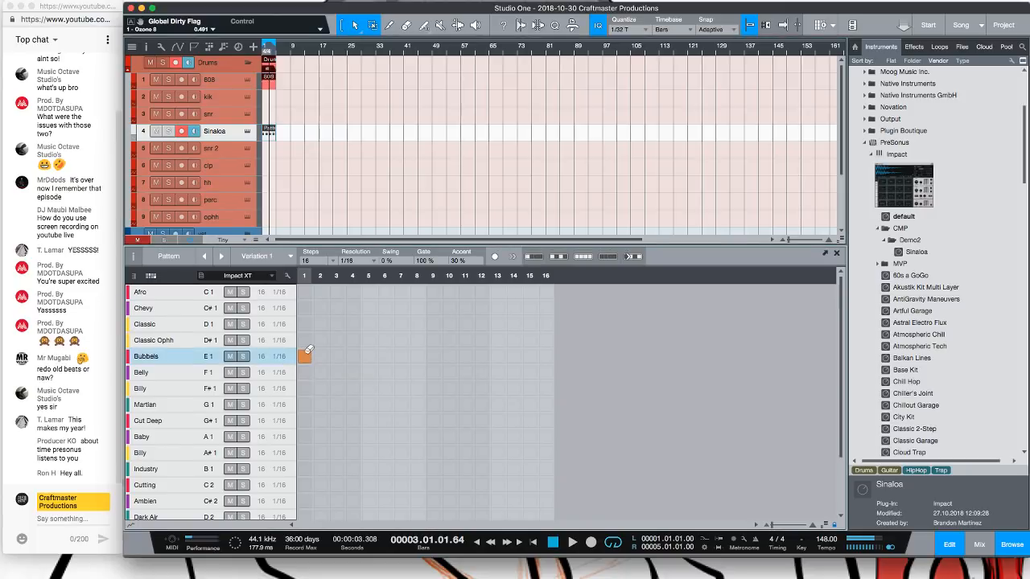
{"action": "left_click", "coordinate": [305, 354]}
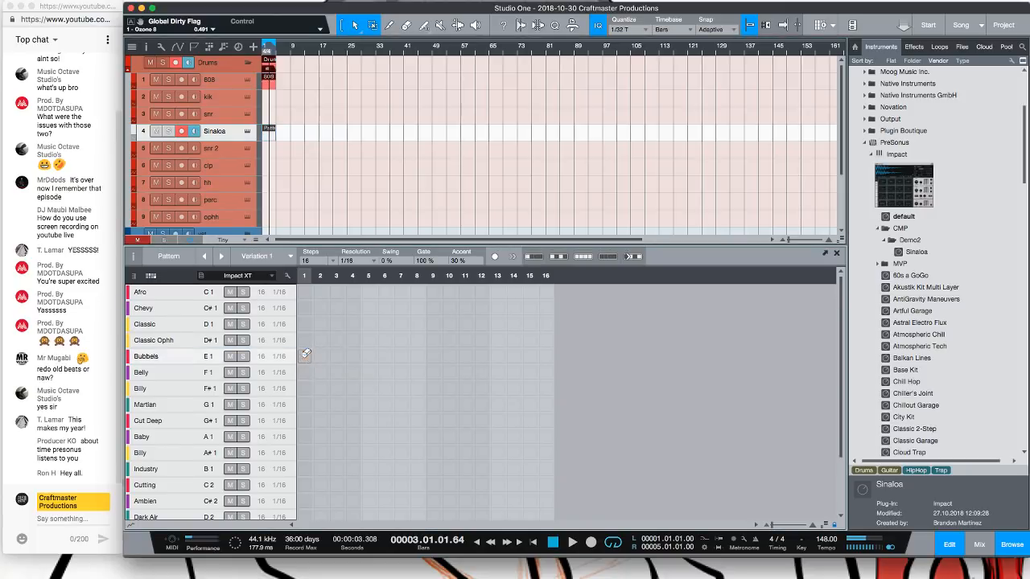
{"action": "left_click", "coordinate": [305, 420]}
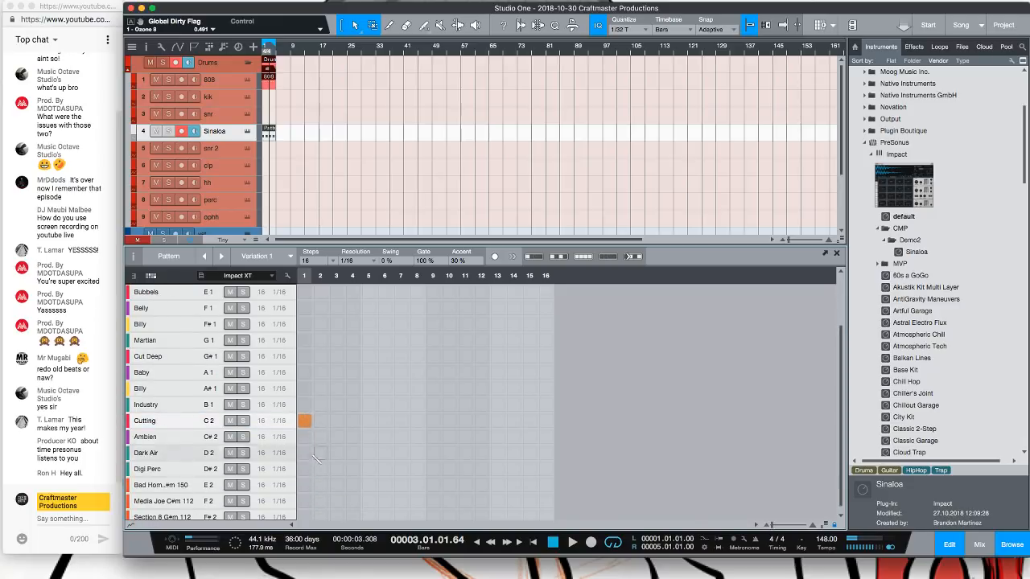
{"action": "scroll", "coordinate": [307, 418], "scroll_direction": "down", "scroll_amount": 3}
{"action": "left_click", "coordinate": [309, 415]}
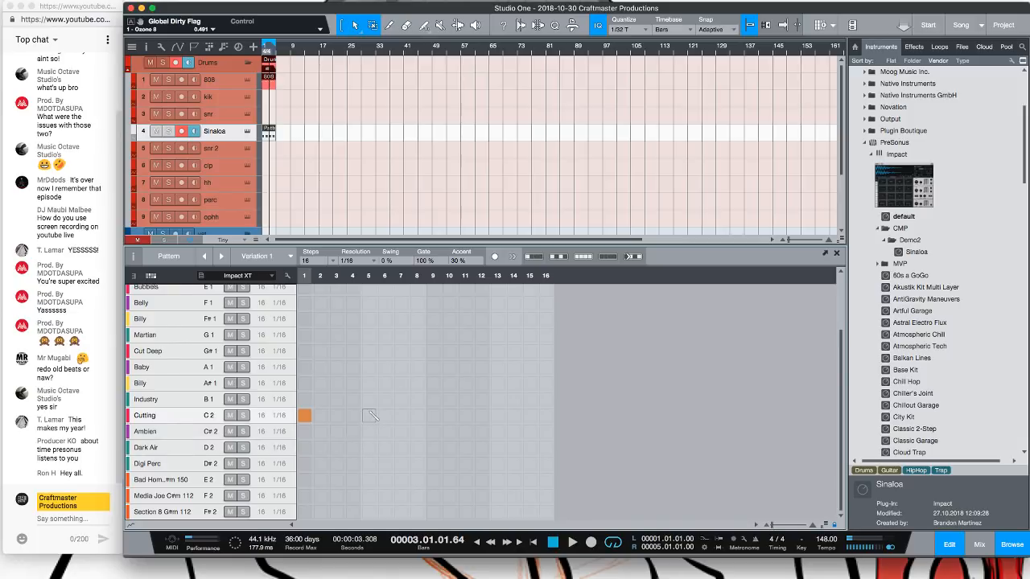
{"action": "scroll", "coordinate": [370, 417], "scroll_direction": "up", "scroll_amount": 3}
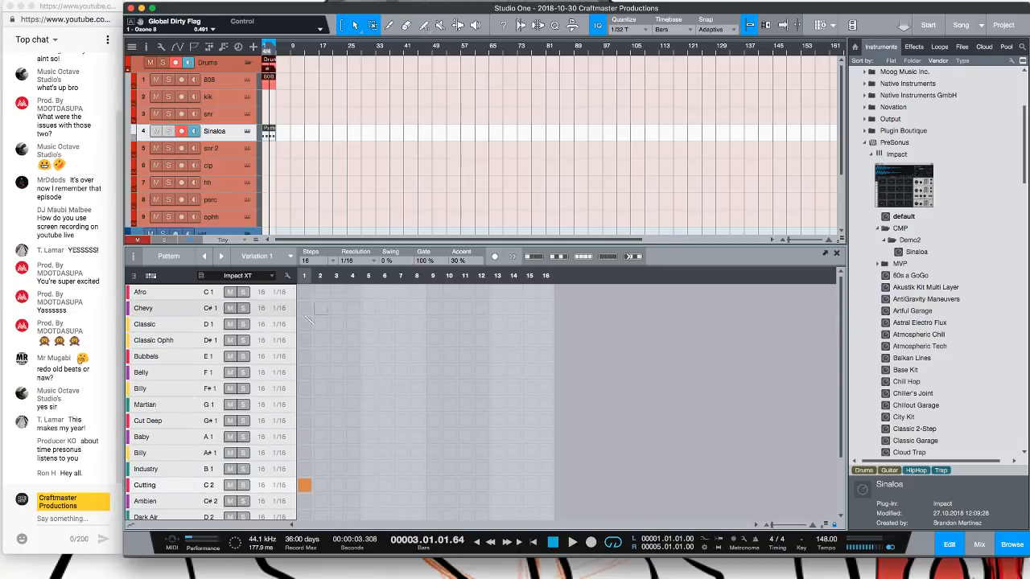
Add Chevy hits on steps 5 and 13 of the pattern and play it back
{"action": "left_click", "coordinate": [368, 309]}
{"action": "left_click", "coordinate": [497, 308]}
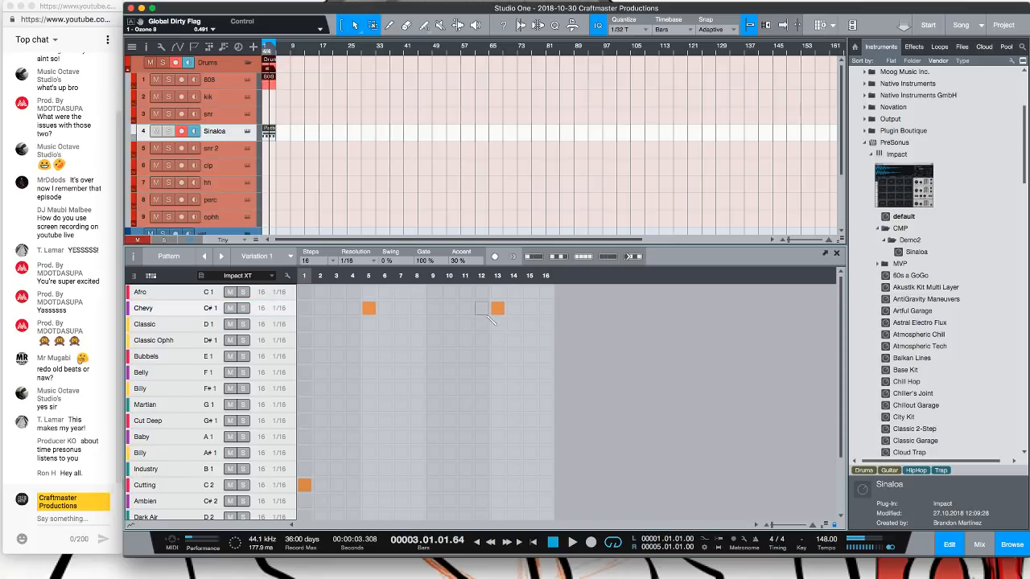
{"action": "key", "text": "space"}
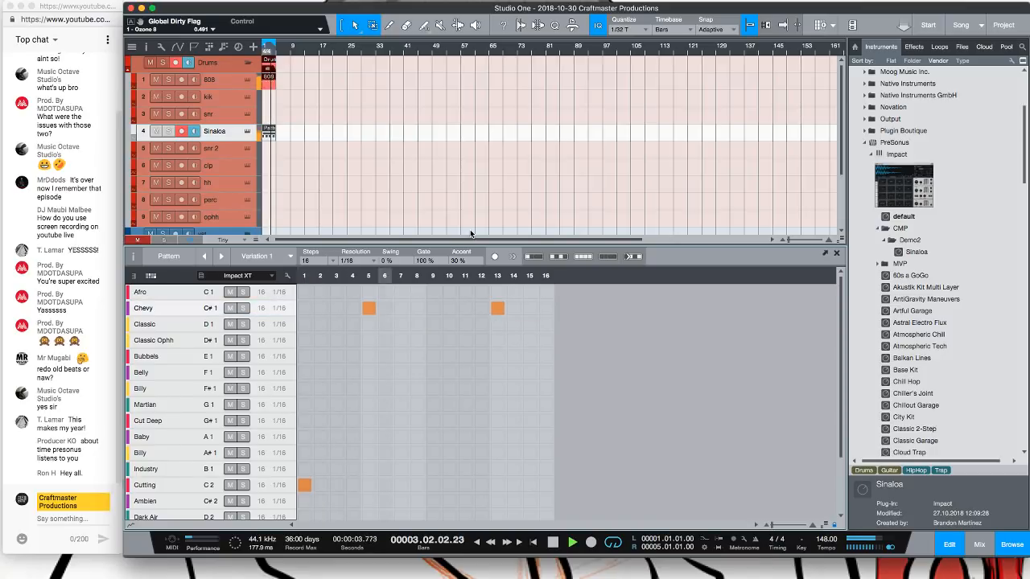
Set the Sinaloa pattern's step resolution to 1/8
{"action": "double_click", "coordinate": [270, 78]}
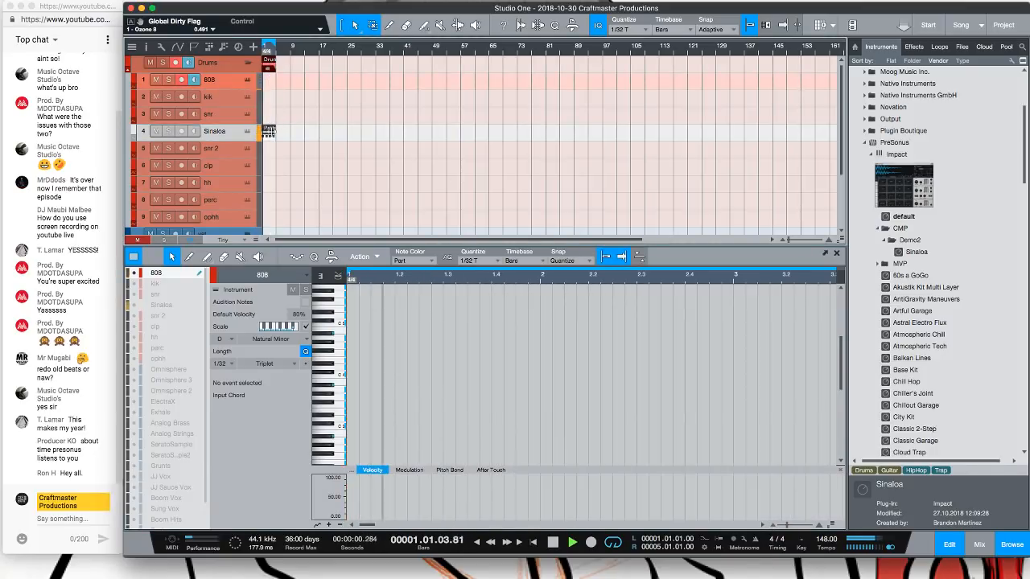
{"action": "double_click", "coordinate": [268, 131]}
{"action": "left_click", "coordinate": [359, 261]}
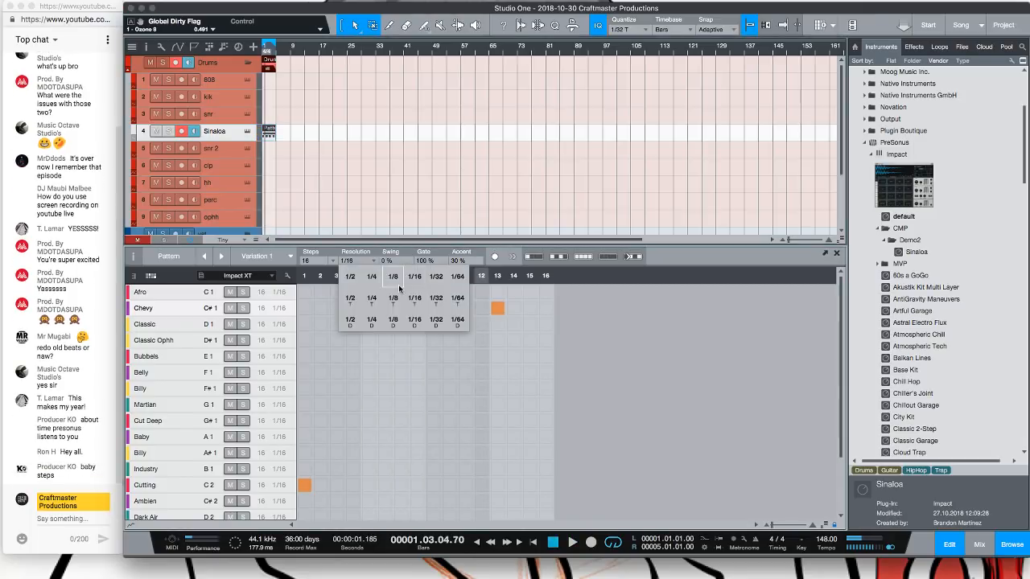
{"action": "left_click", "coordinate": [393, 277]}
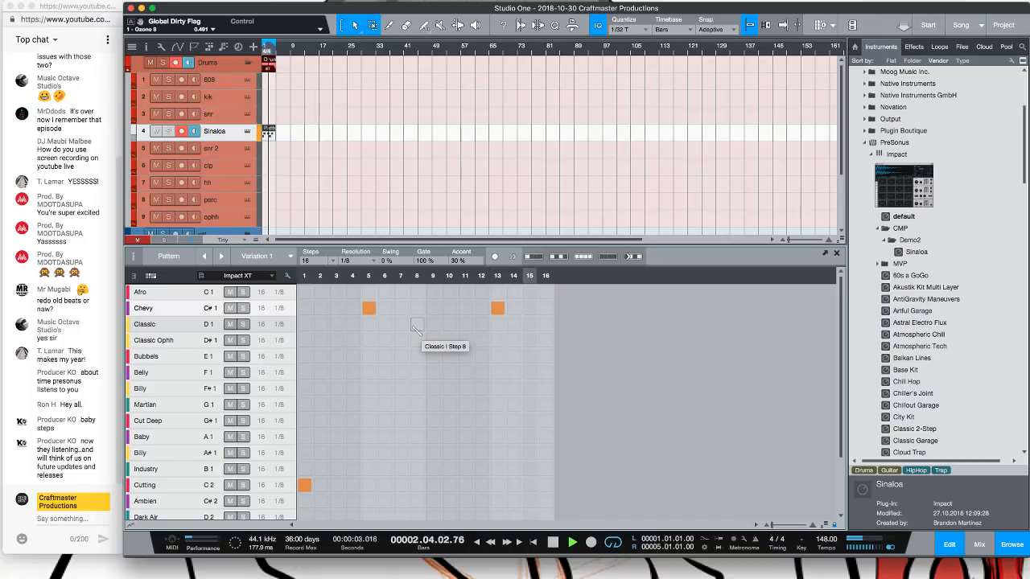
Add Cutting hits on steps 4, 7, 10, 11 and 15 and fill the Classic row across all 16 steps
{"action": "left_click", "coordinate": [353, 485]}
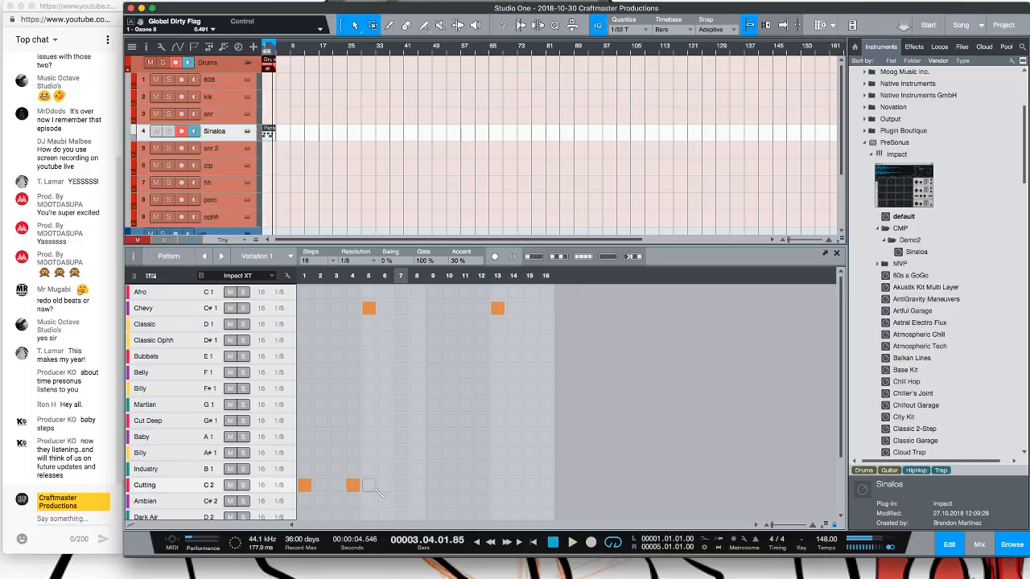
{"action": "left_click", "coordinate": [401, 485]}
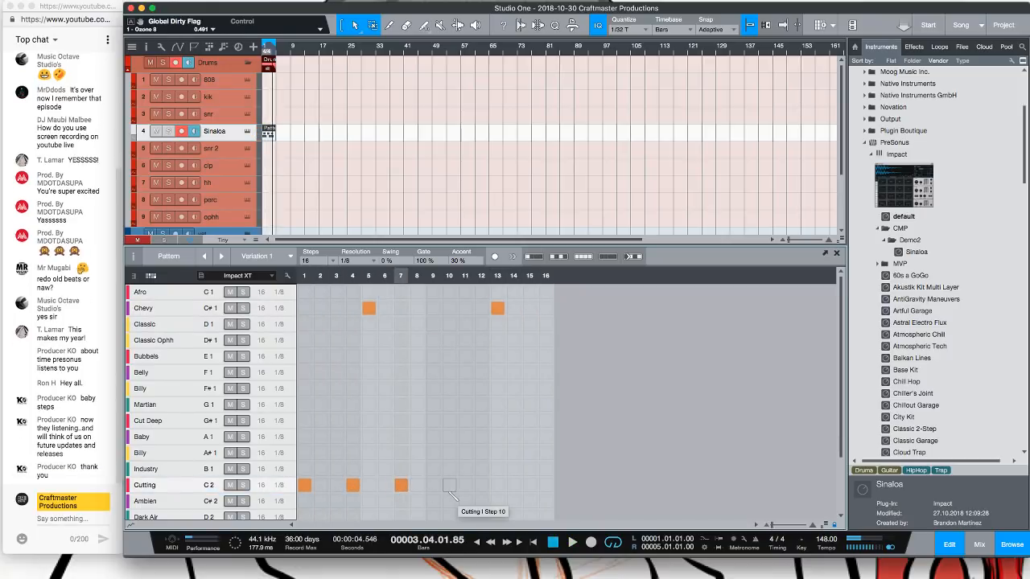
{"action": "left_click", "coordinate": [449, 485]}
{"action": "left_click", "coordinate": [465, 485]}
{"action": "left_click", "coordinate": [529, 485]}
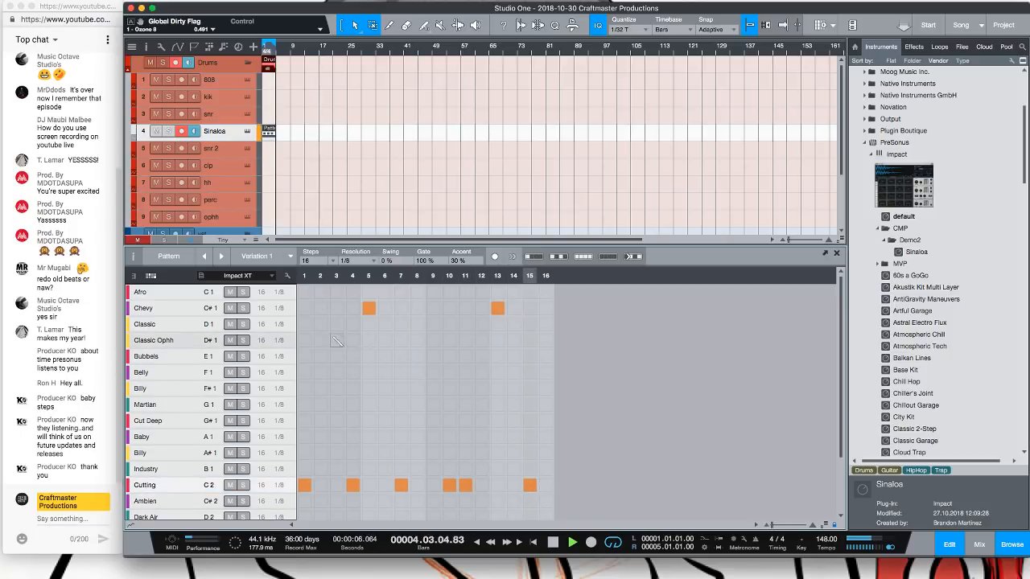
{"action": "left_click_drag", "start_coordinate": [304, 324], "coordinate": [546, 325]}
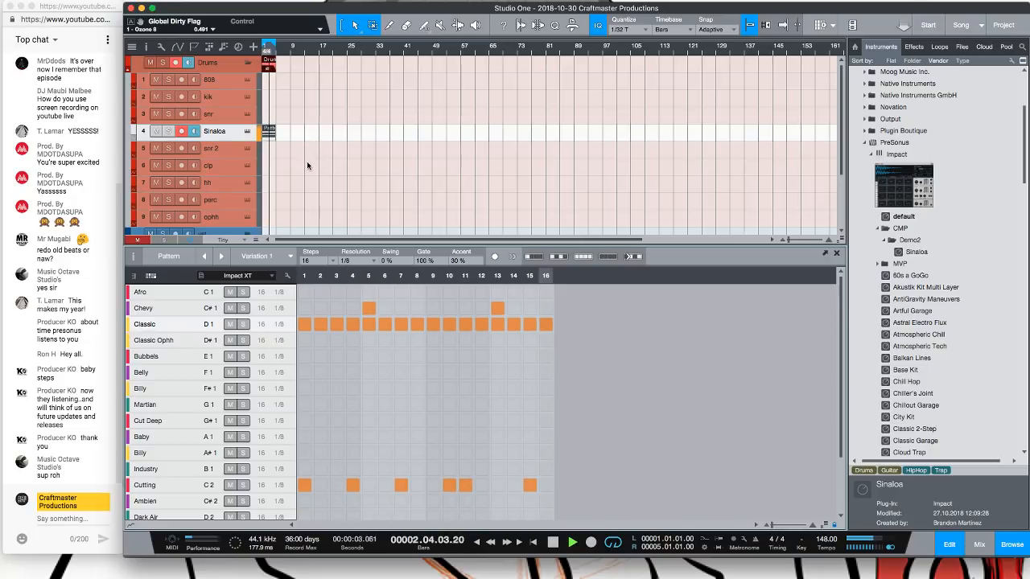
{"action": "key", "text": "space"}
Convert the Sinaloa pattern into a regular instrument part
{"action": "right_click", "coordinate": [268, 135]}
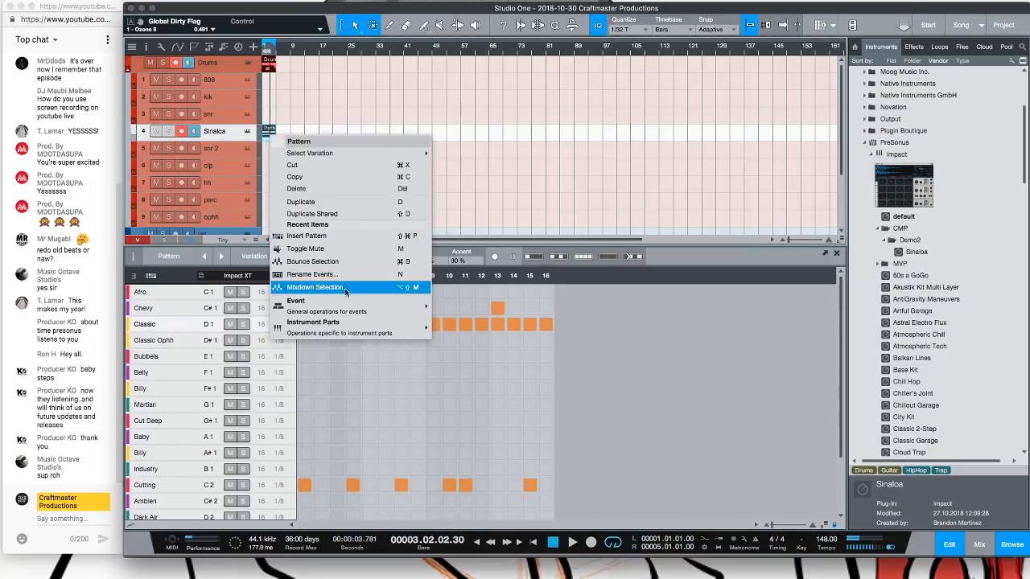
{"action": "mouse_move", "coordinate": [352, 314]}
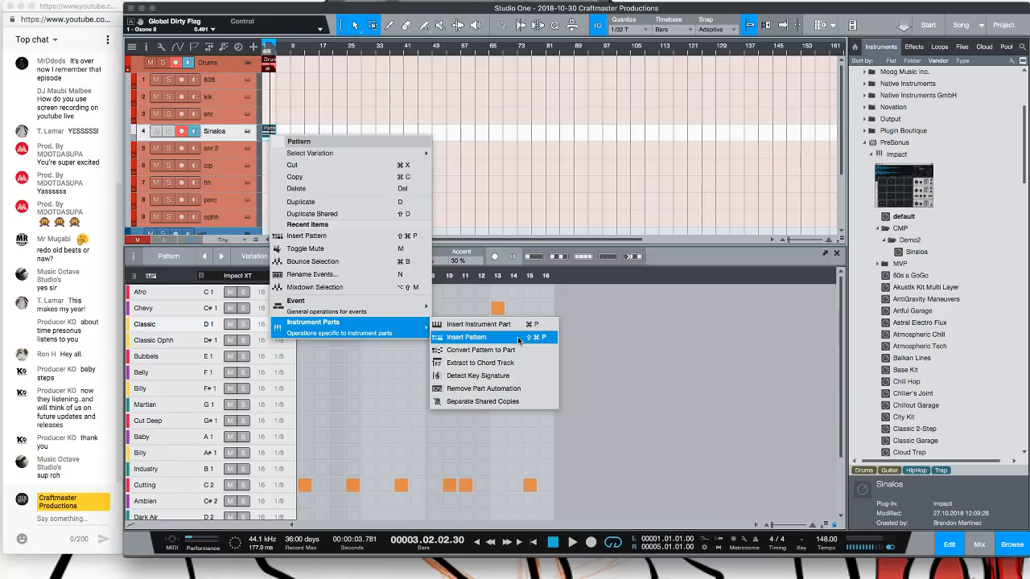
{"action": "left_click", "coordinate": [512, 349]}
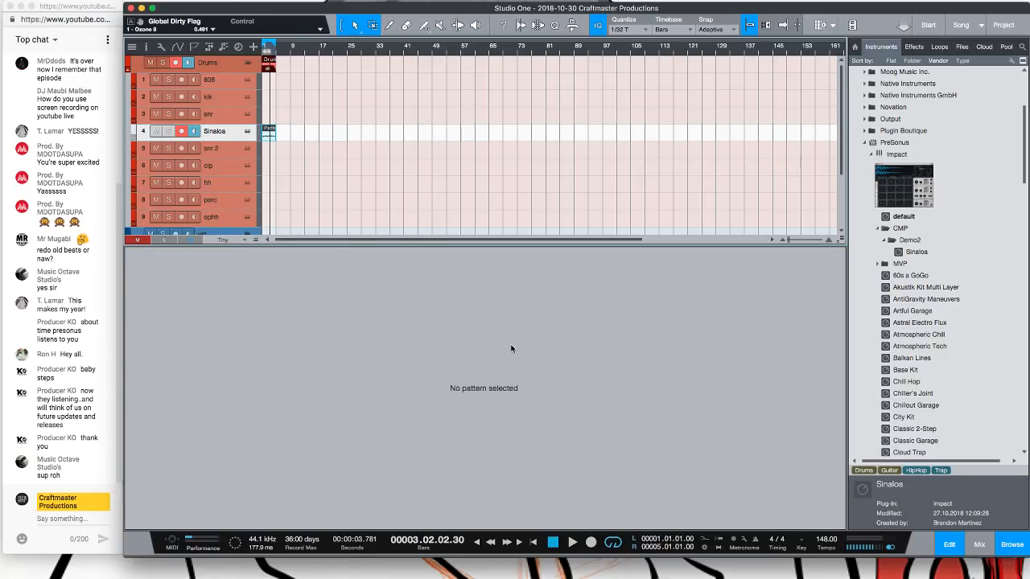
Open the converted part in the melodic note editor and split the first Classic note at bar 1 into a roll
{"action": "double_click", "coordinate": [272, 134]}
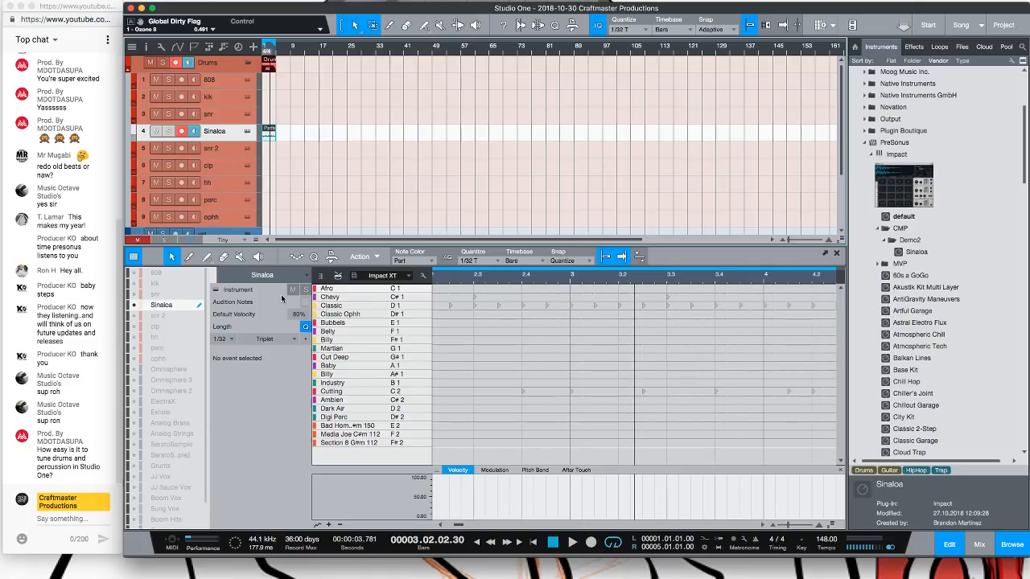
{"action": "left_click", "coordinate": [324, 276]}
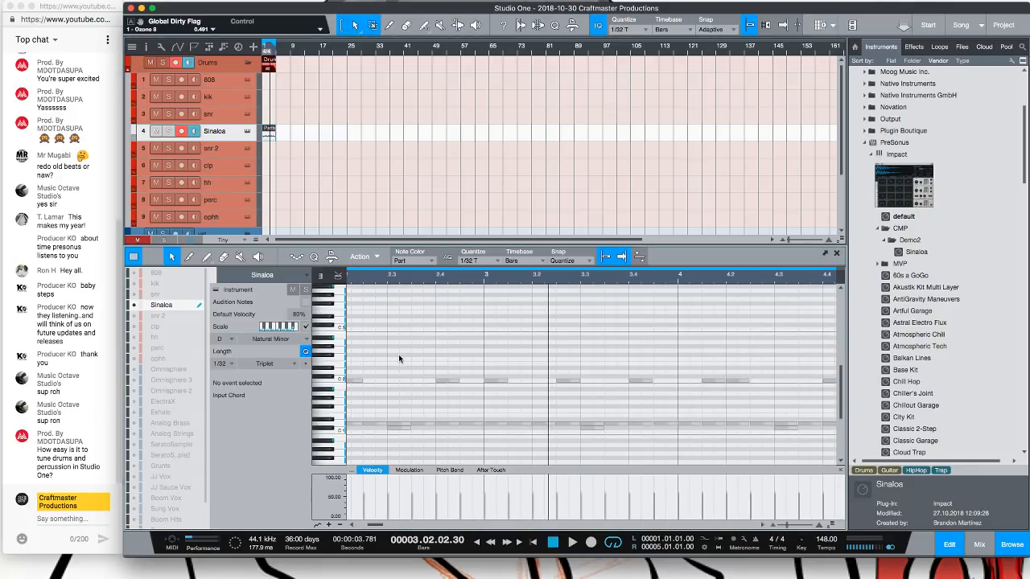
{"action": "scroll", "coordinate": [430, 389], "scroll_direction": "down", "scroll_amount": 1}
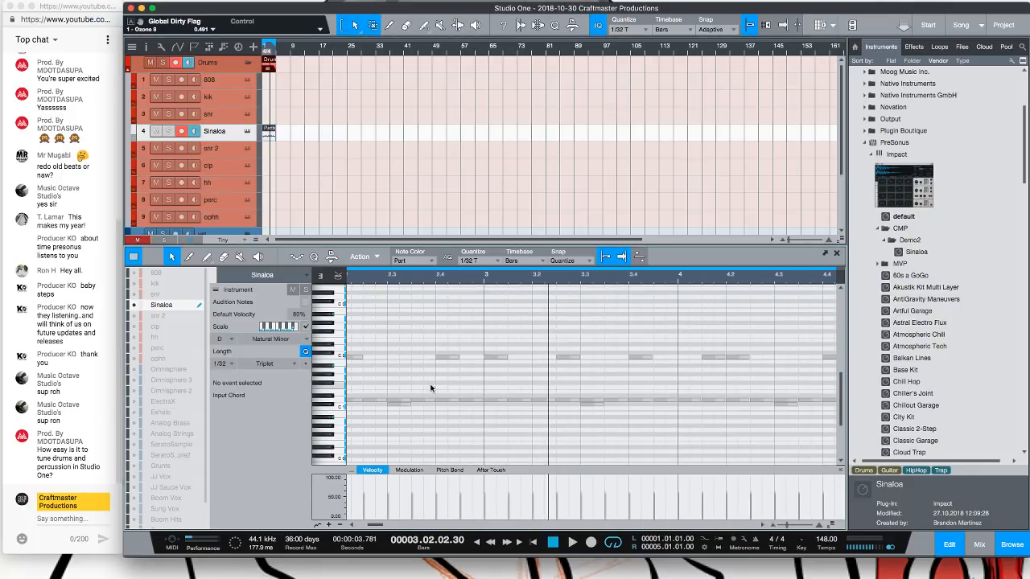
{"action": "left_click_drag", "start_coordinate": [437, 283], "coordinate": [542, 278]}
{"action": "left_click", "coordinate": [366, 400]}
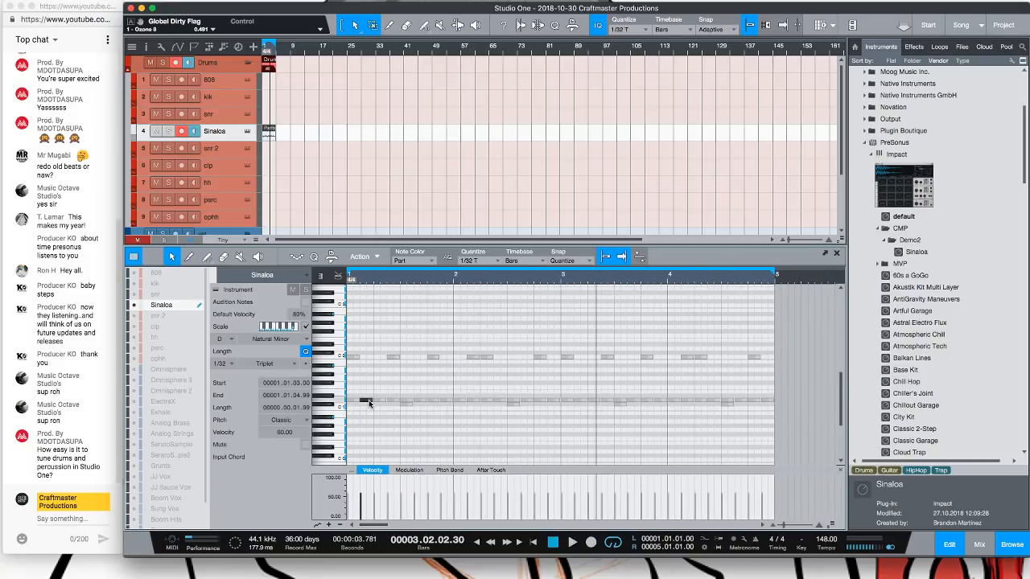
{"action": "key", "text": "alt+x"}
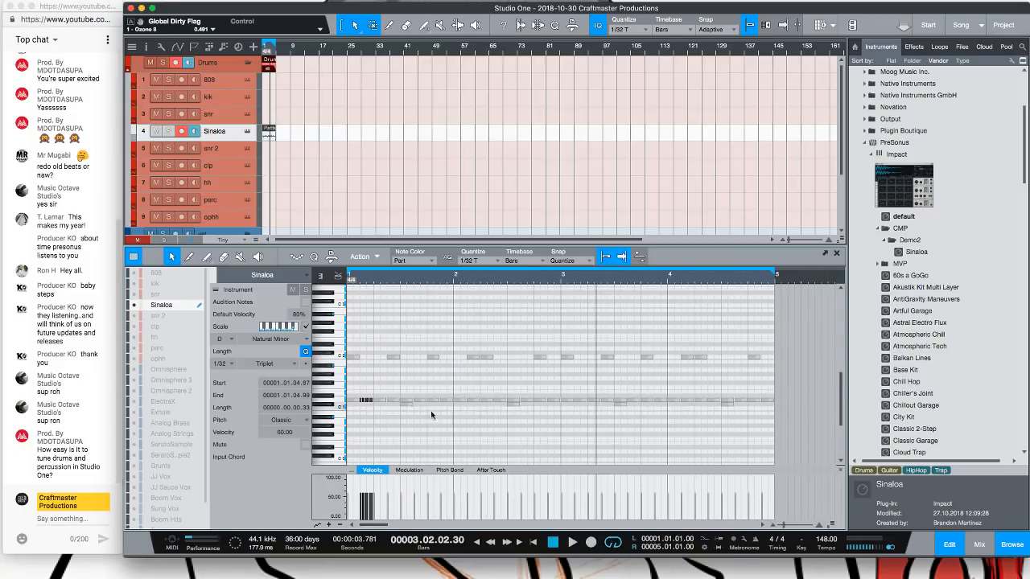
Split the Classic notes on beat 4 of bars 2 and 3 into rolls and play back the part
{"action": "left_click", "coordinate": [552, 399]}
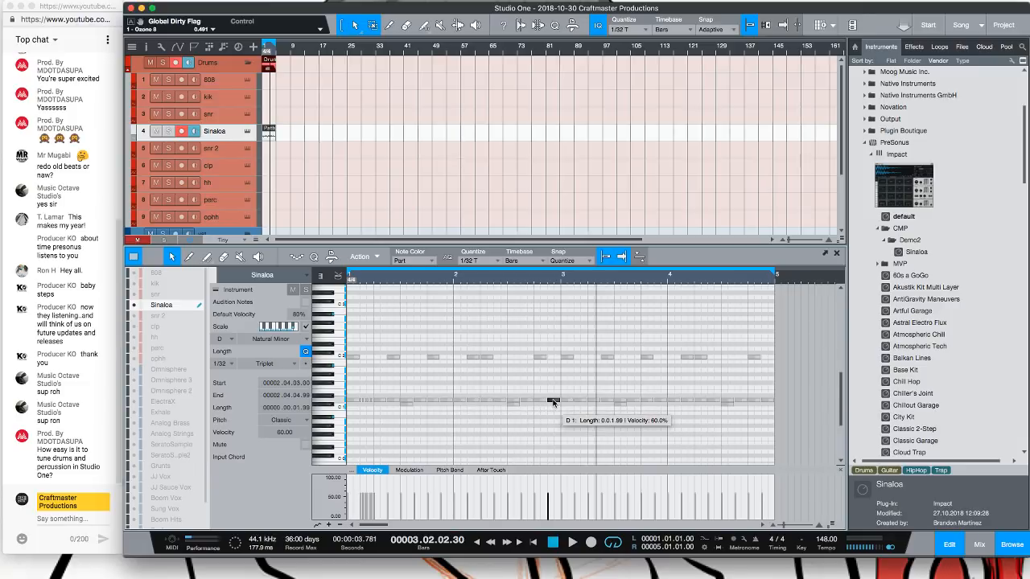
{"action": "left_click", "coordinate": [659, 400]}
{"action": "key", "text": "alt+x"}
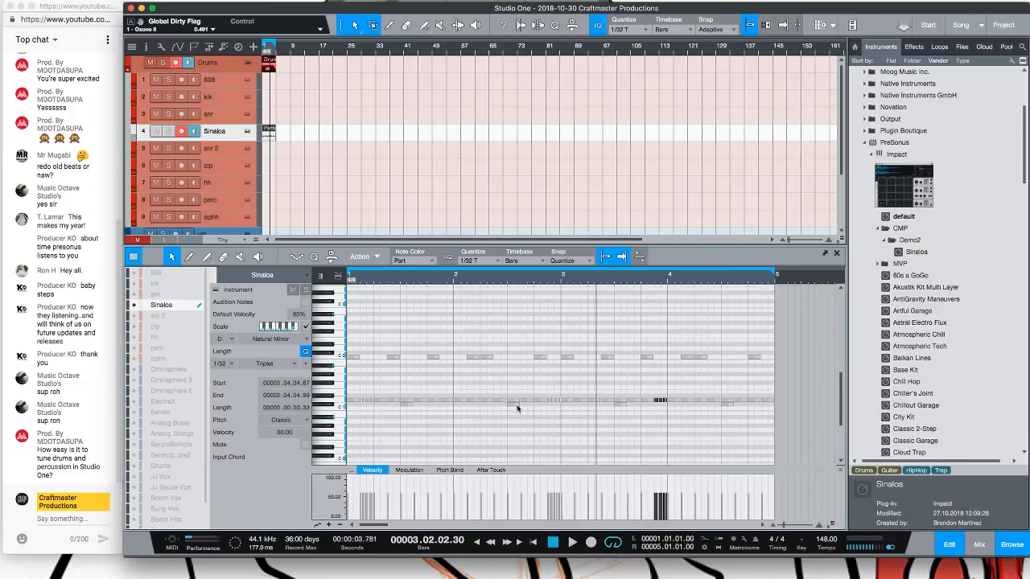
{"action": "key", "text": "comma"}
{"action": "key", "text": "space"}
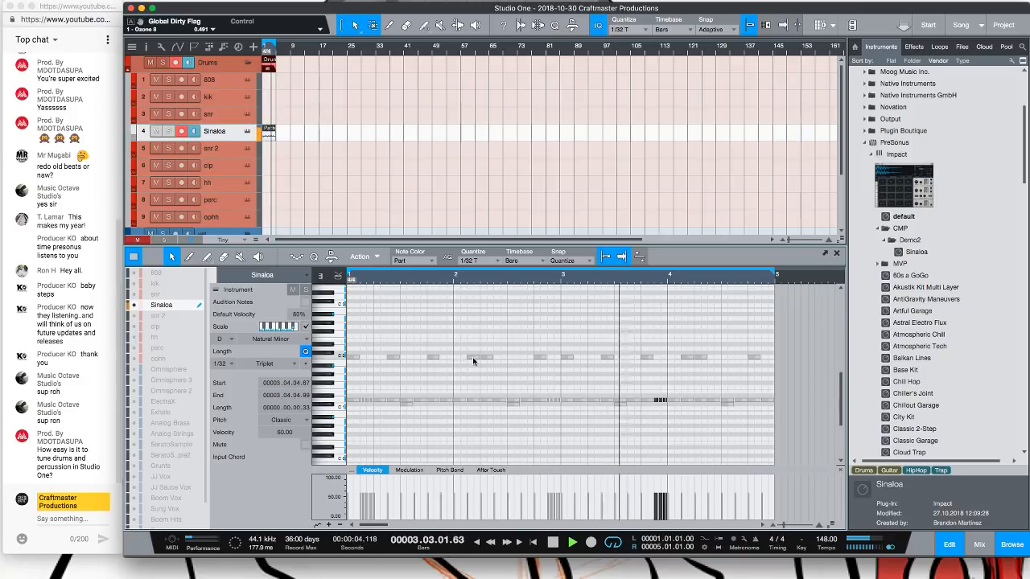
Set the quantize grid to 1/16 and split the Cutting note in bar 2 into two notes
{"action": "left_click", "coordinate": [473, 357]}
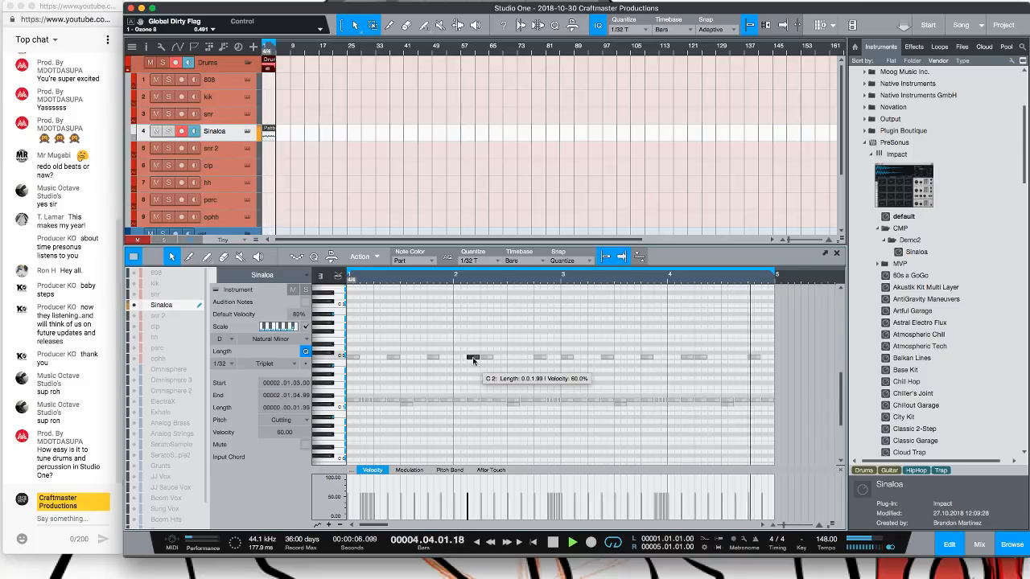
{"action": "key", "text": "space"}
{"action": "key", "text": "t"}
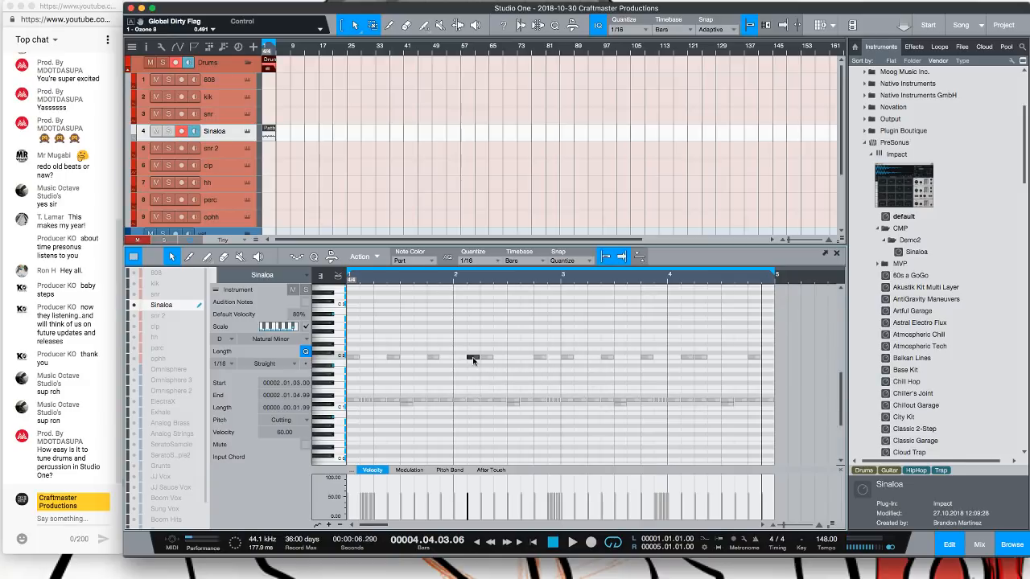
{"action": "left_click", "coordinate": [473, 358], "text": "alt+super"}
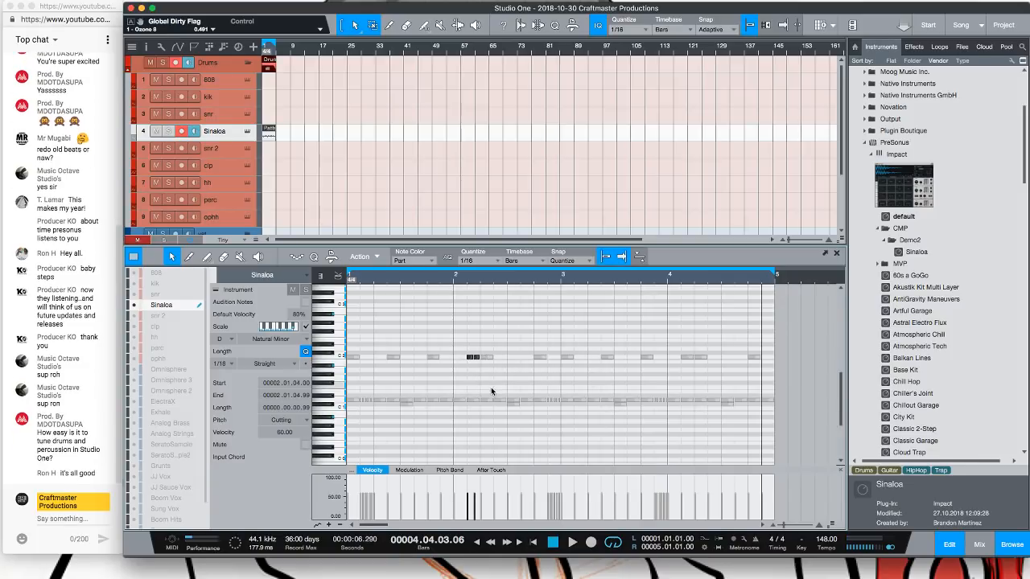
{"action": "key", "text": "space"}
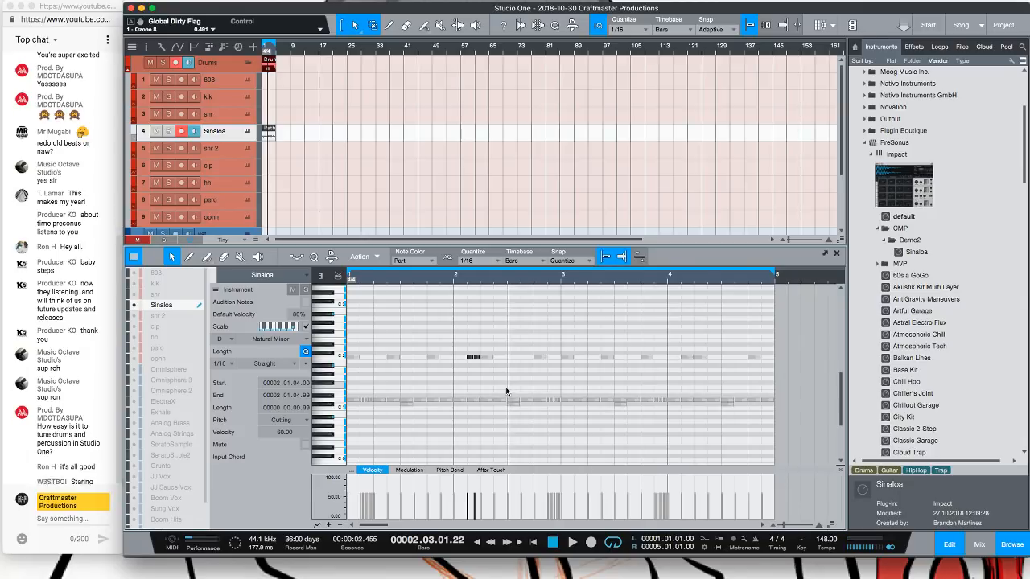
Open the Impact XT instrument window for the Sinaloa track
{"action": "key", "text": "space"}
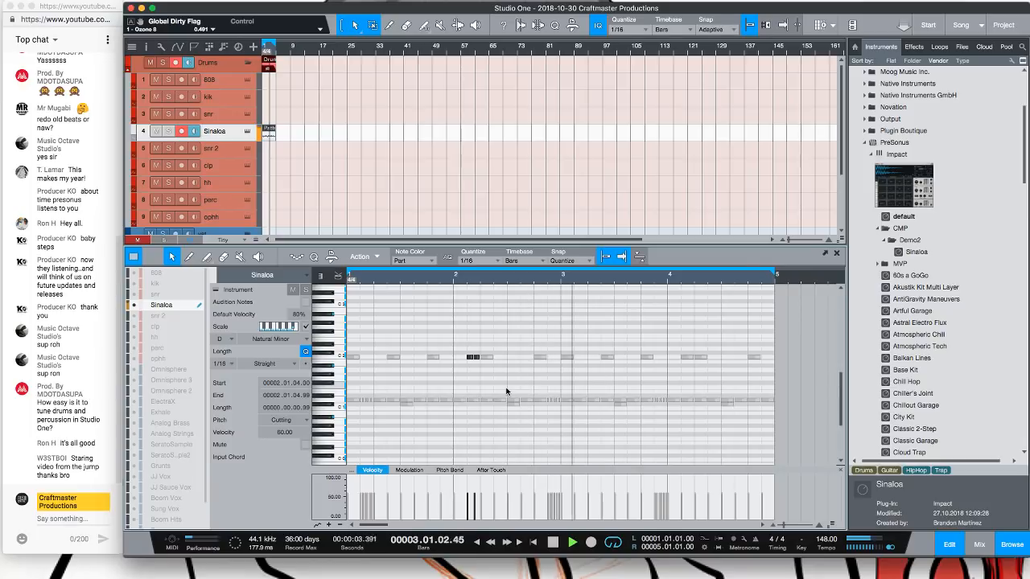
{"action": "key", "text": "space"}
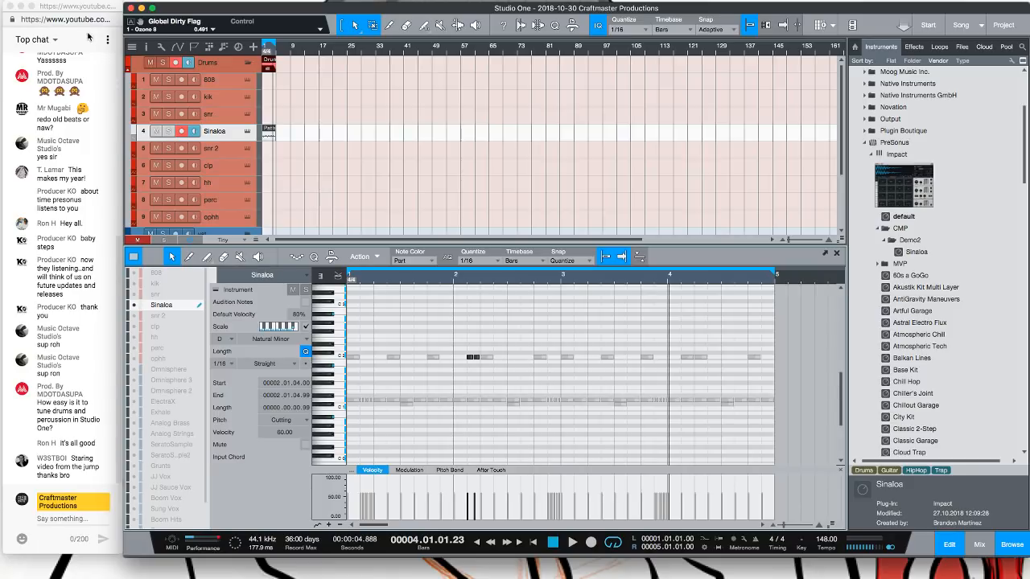
{"action": "left_click", "coordinate": [248, 131]}
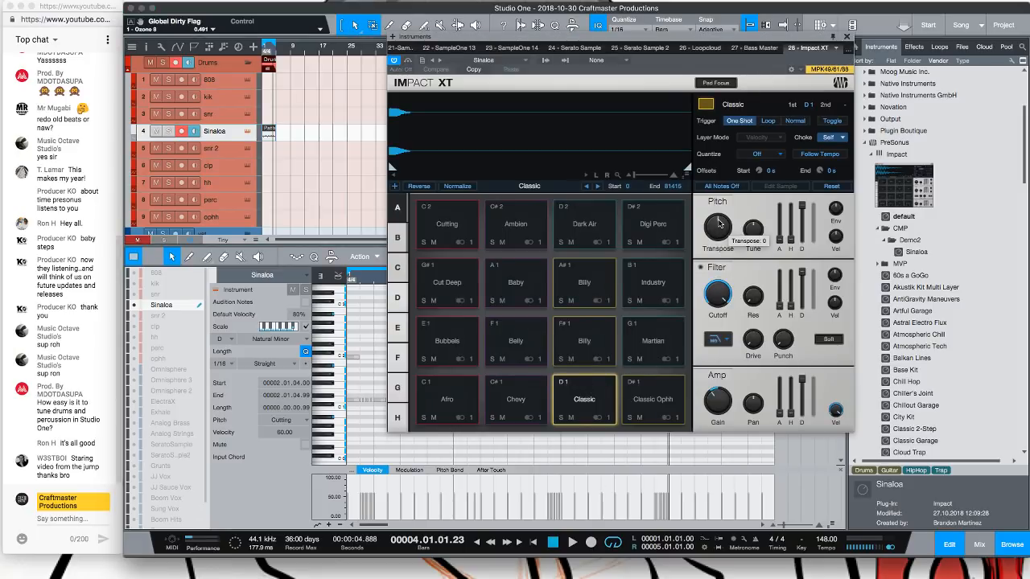
Try retuning the Classic pad's sample while the pattern plays back
{"action": "key", "text": "space"}
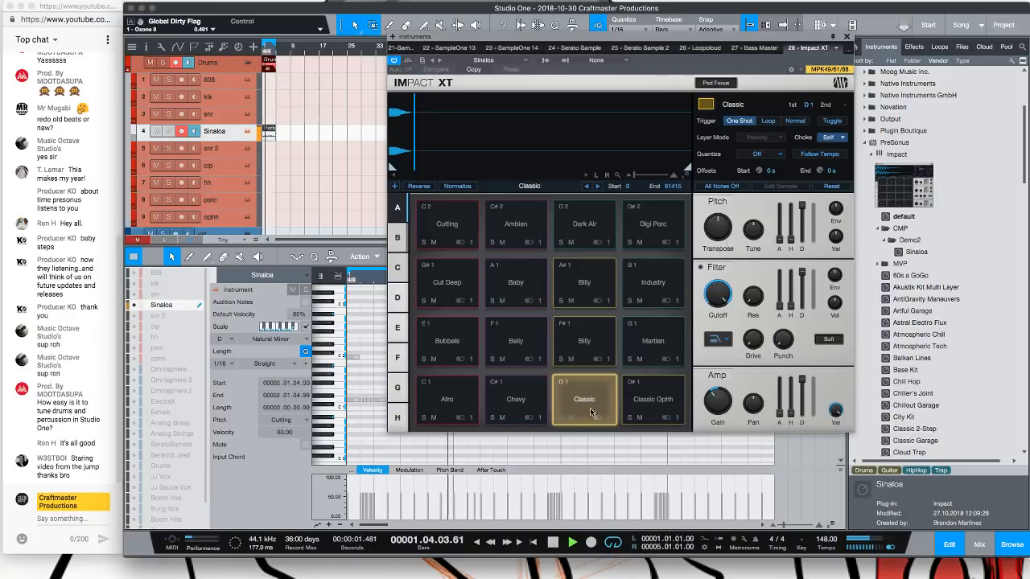
{"action": "left_click_drag", "start_coordinate": [717, 228], "coordinate": [757, 253]}
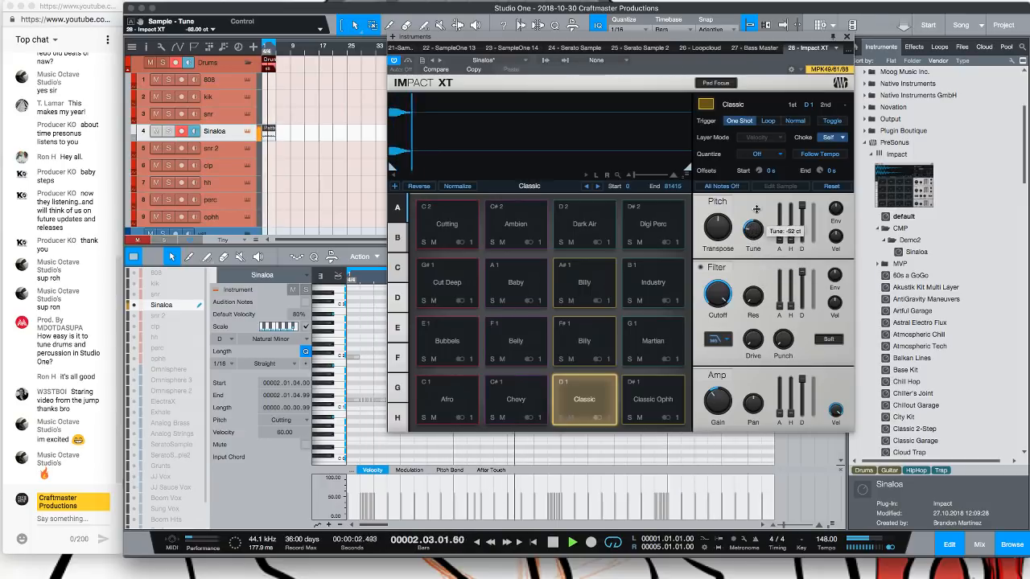
{"action": "left_click_drag", "start_coordinate": [756, 209], "coordinate": [766, 189]}
{"action": "key", "text": "space"}
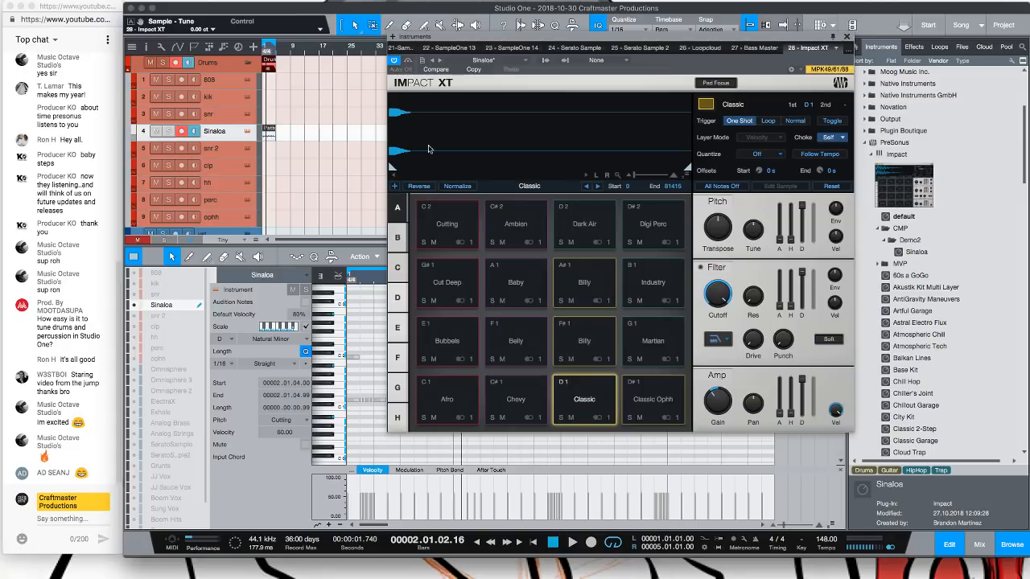
Audition the samples on pad bank B of the kit, then close the Impact XT window
{"action": "left_click", "coordinate": [396, 238]}
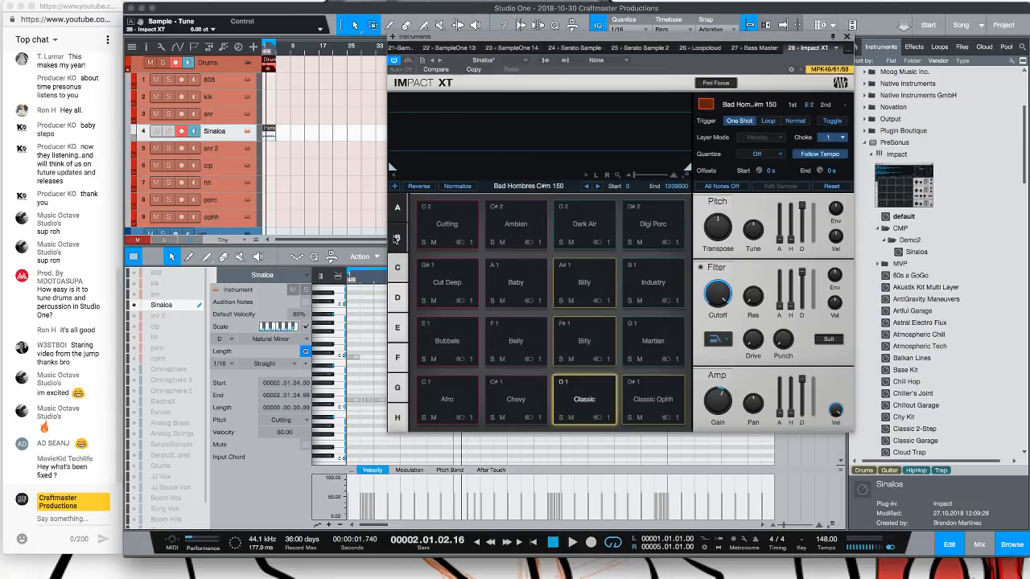
{"action": "left_click", "coordinate": [453, 389]}
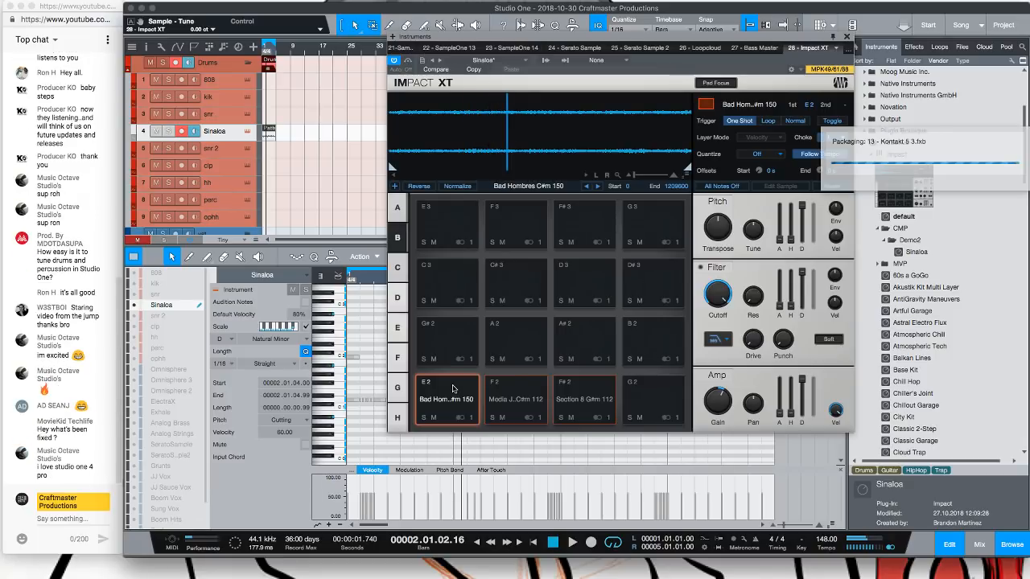
{"action": "left_click", "coordinate": [527, 392]}
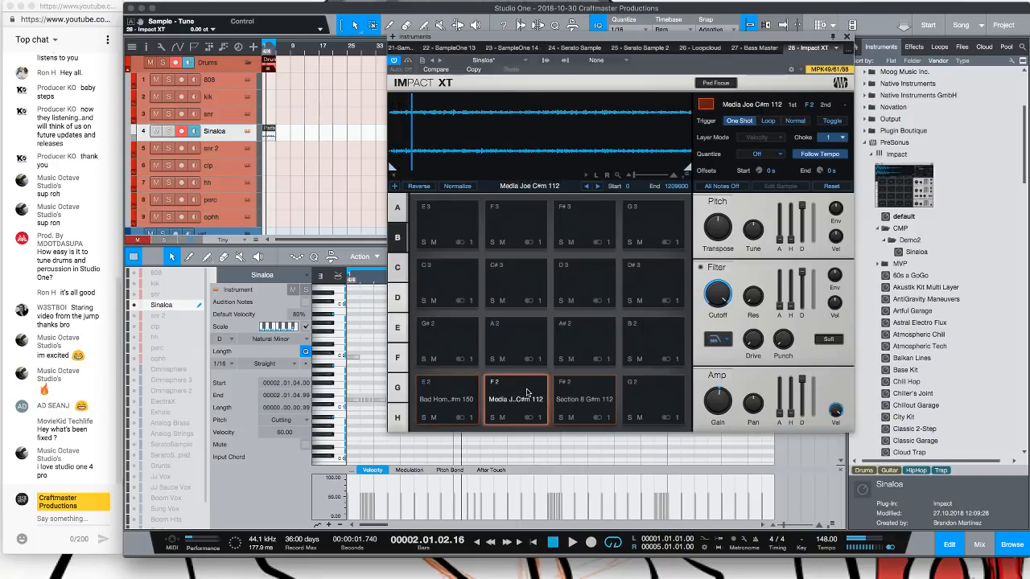
{"action": "left_click", "coordinate": [566, 399]}
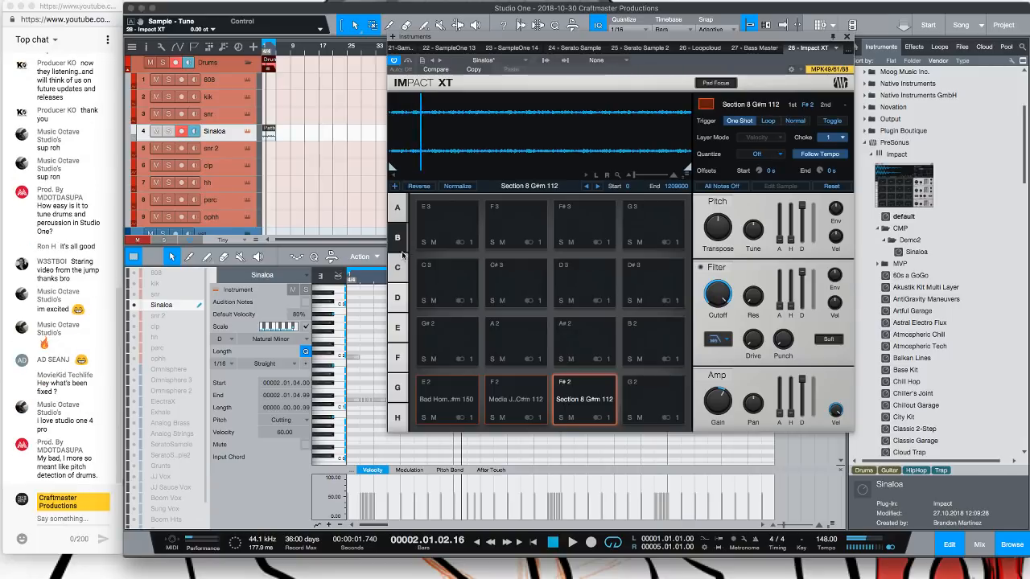
{"action": "left_click", "coordinate": [573, 417]}
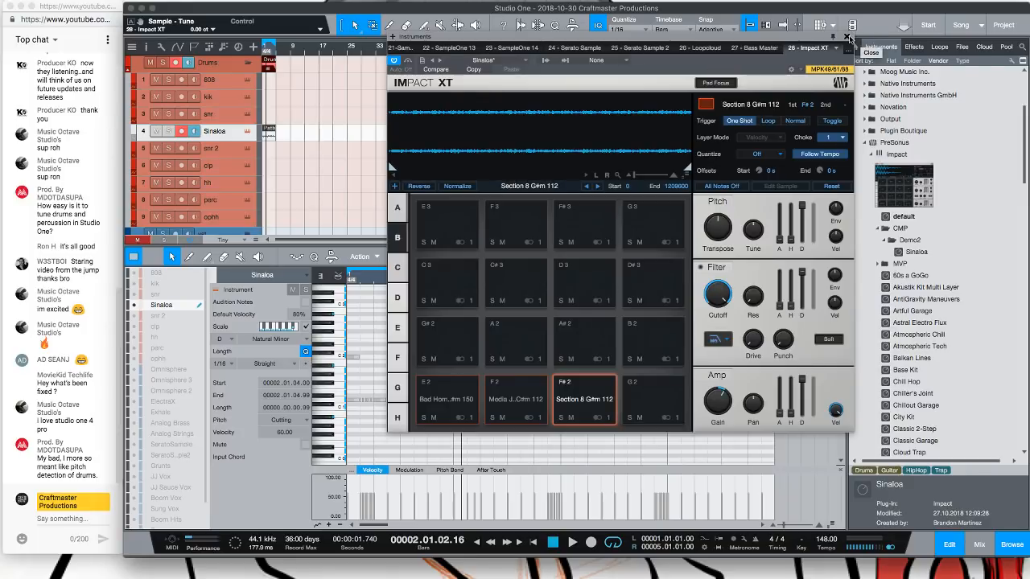
{"action": "left_click", "coordinate": [846, 38]}
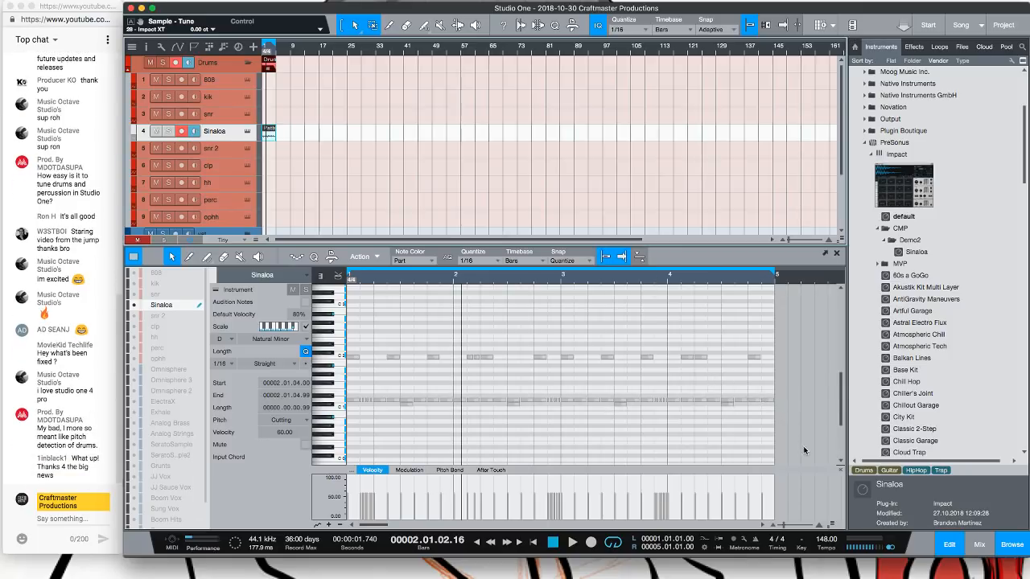
Open the start page and review the audio processing preferences without changing them, then return to the song
{"action": "left_click_drag", "start_coordinate": [792, 427], "coordinate": [347, 283]}
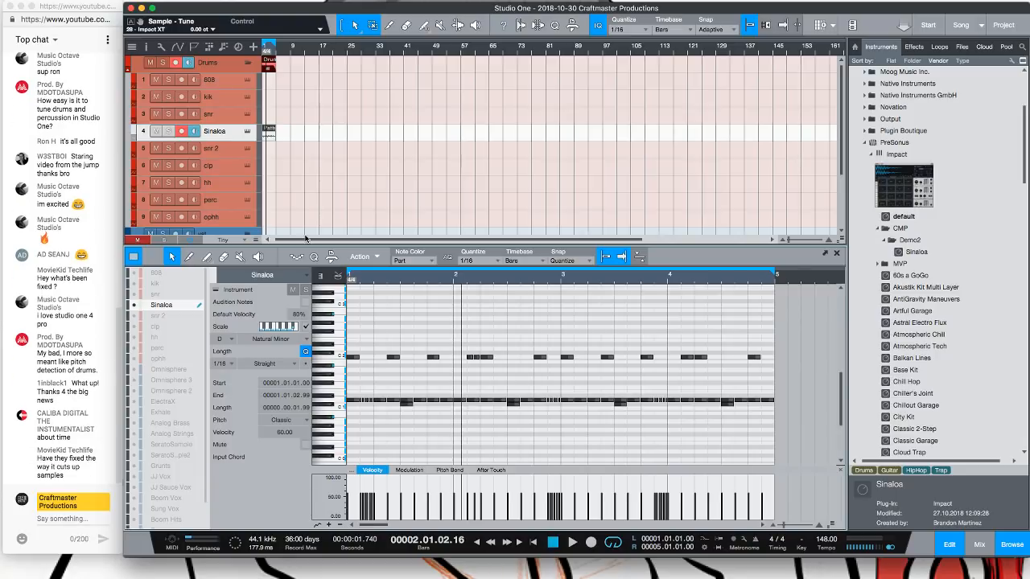
{"action": "left_click", "coordinate": [982, 29]}
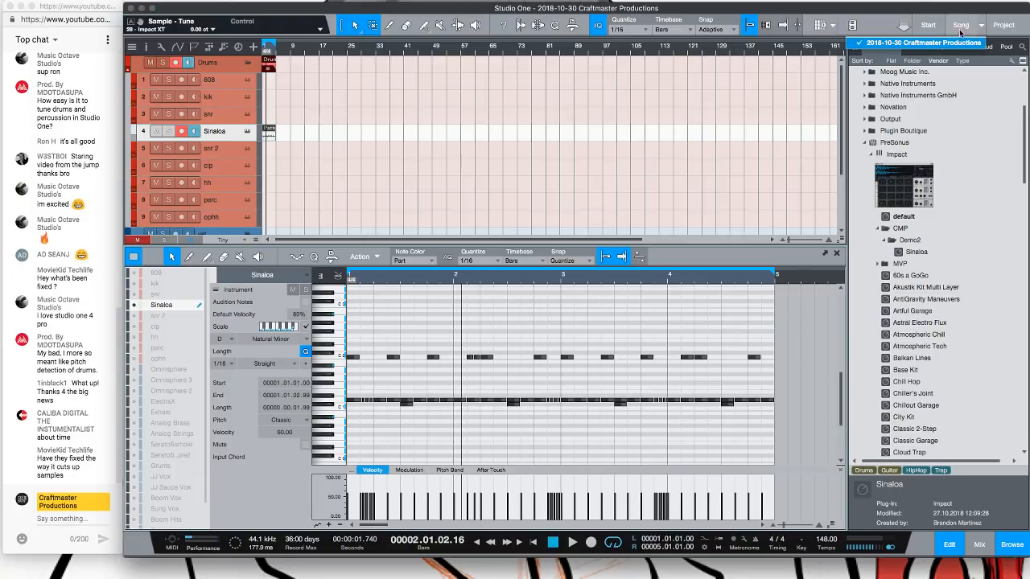
{"action": "left_click", "coordinate": [925, 24]}
{"action": "left_click", "coordinate": [925, 24]}
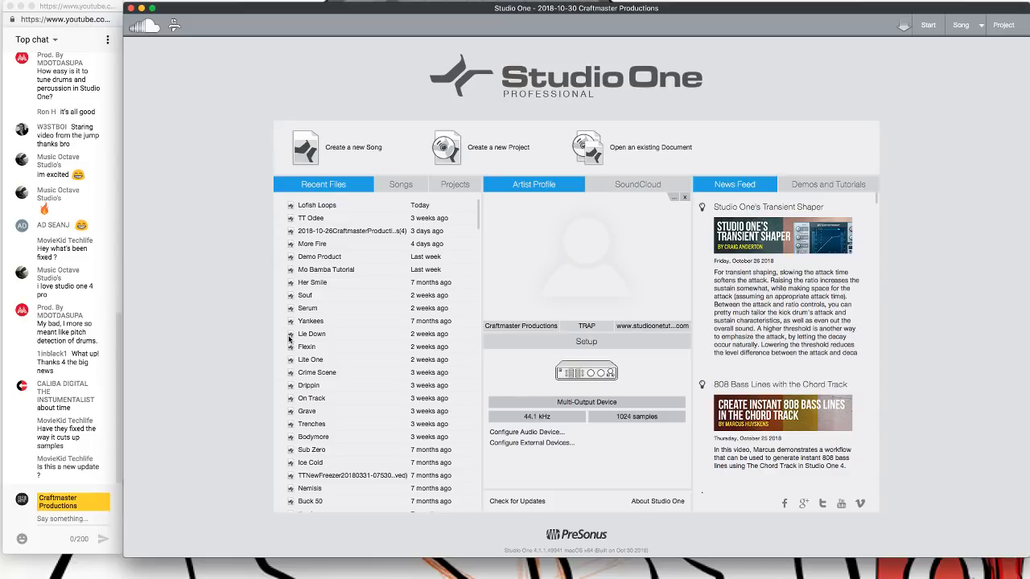
{"action": "key", "text": "super+comma"}
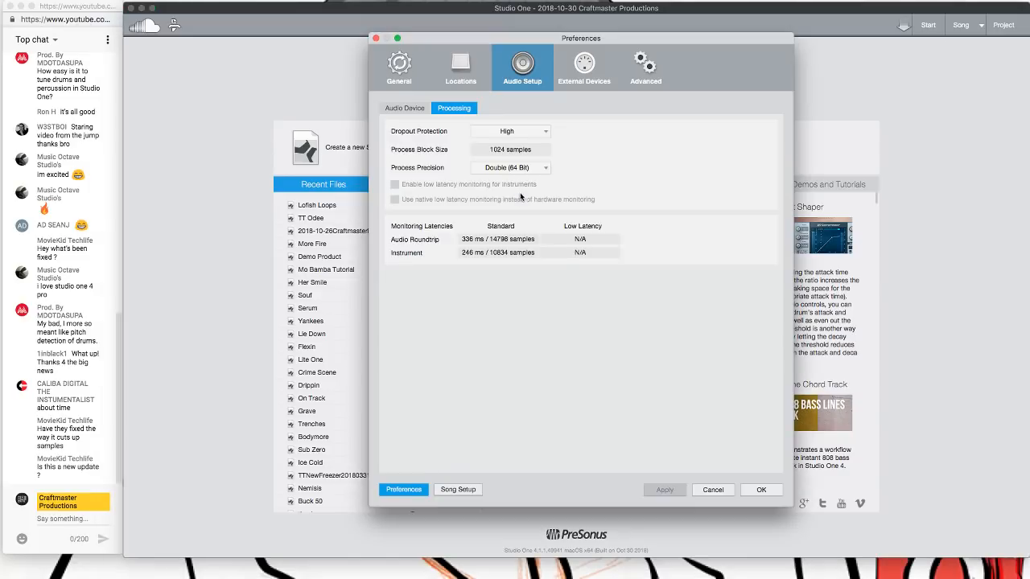
{"action": "left_click", "coordinate": [537, 133]}
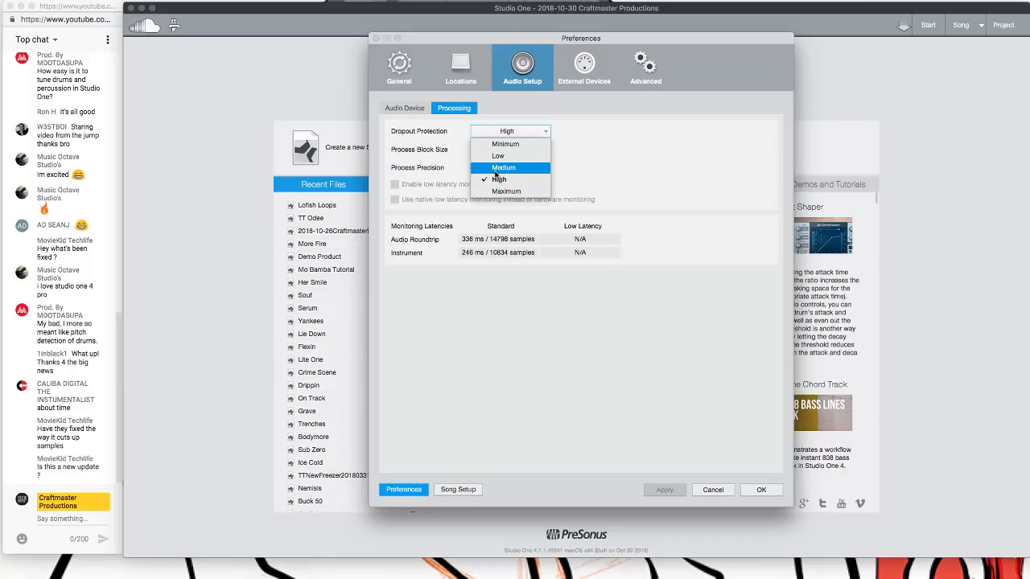
{"action": "left_click", "coordinate": [926, 179]}
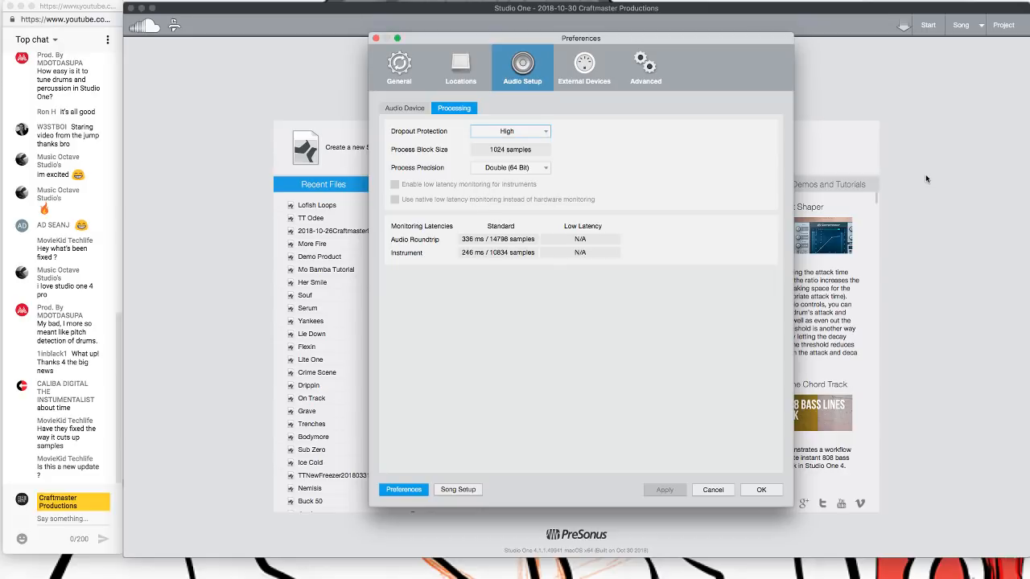
{"action": "left_click", "coordinate": [713, 490]}
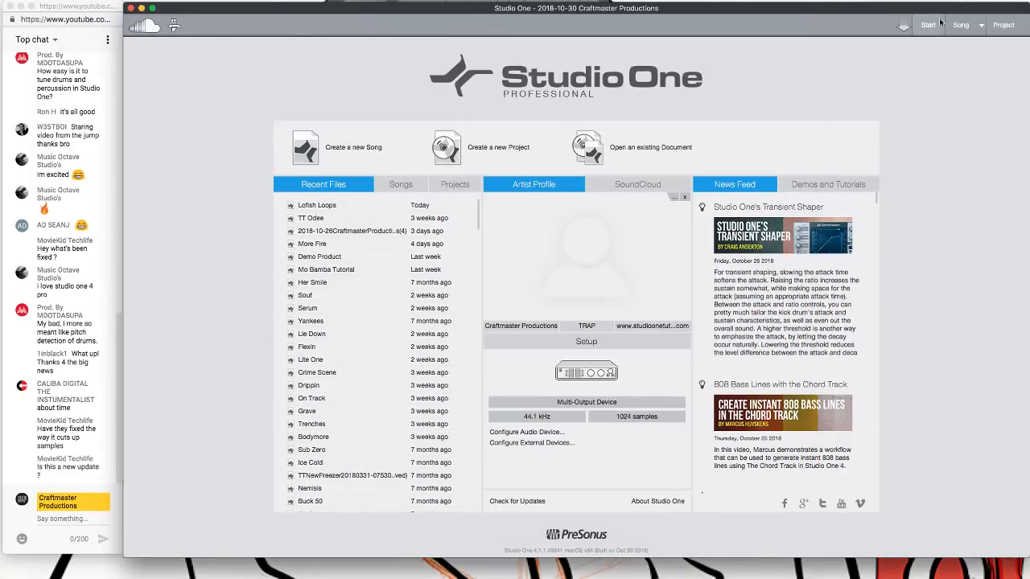
{"action": "left_click", "coordinate": [980, 26]}
{"action": "left_click", "coordinate": [962, 42]}
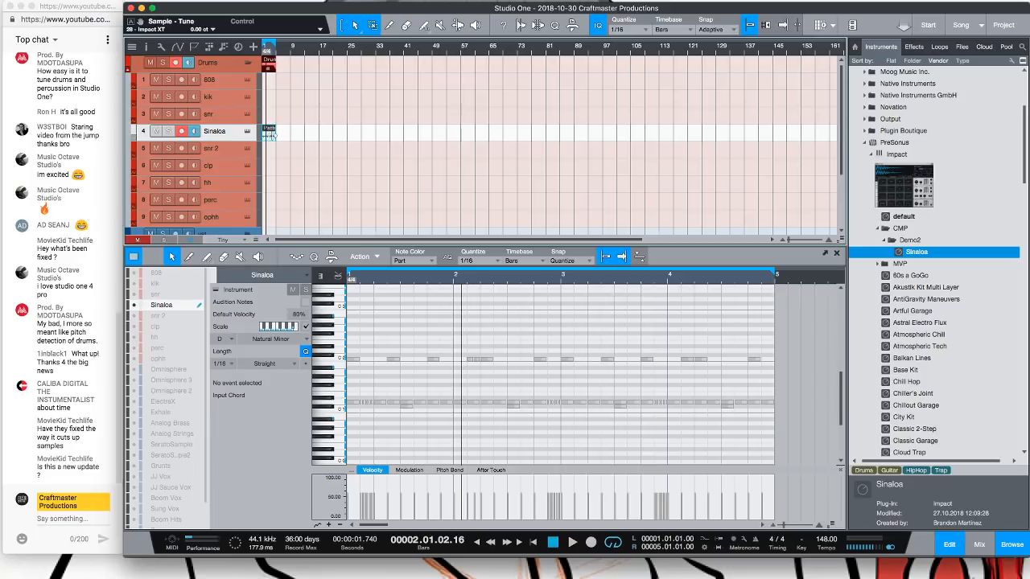
Delete the Sinaloa track's drum part from the arrangement
{"action": "key", "text": "Delete"}
{"action": "right_click", "coordinate": [237, 139]}
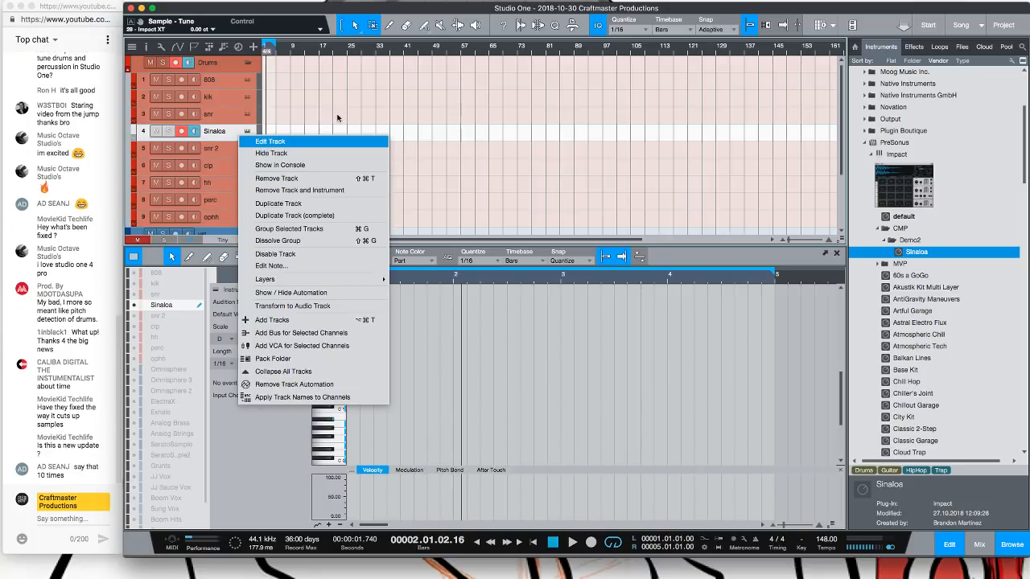
{"action": "left_click", "coordinate": [259, 132]}
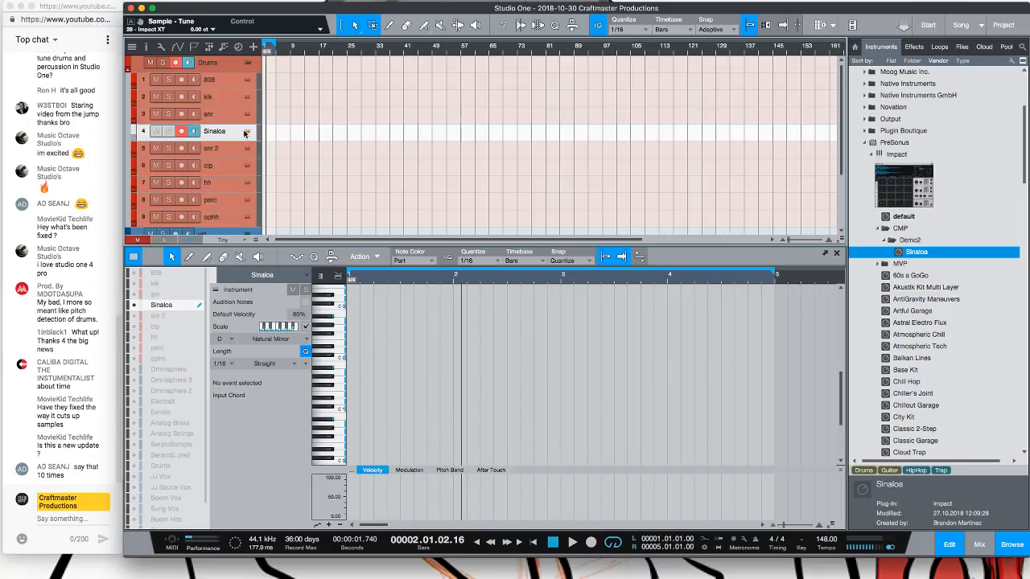
Open the Sinaloa track's Impact XT instrument and look through each of its pad banks
{"action": "left_click", "coordinate": [245, 133]}
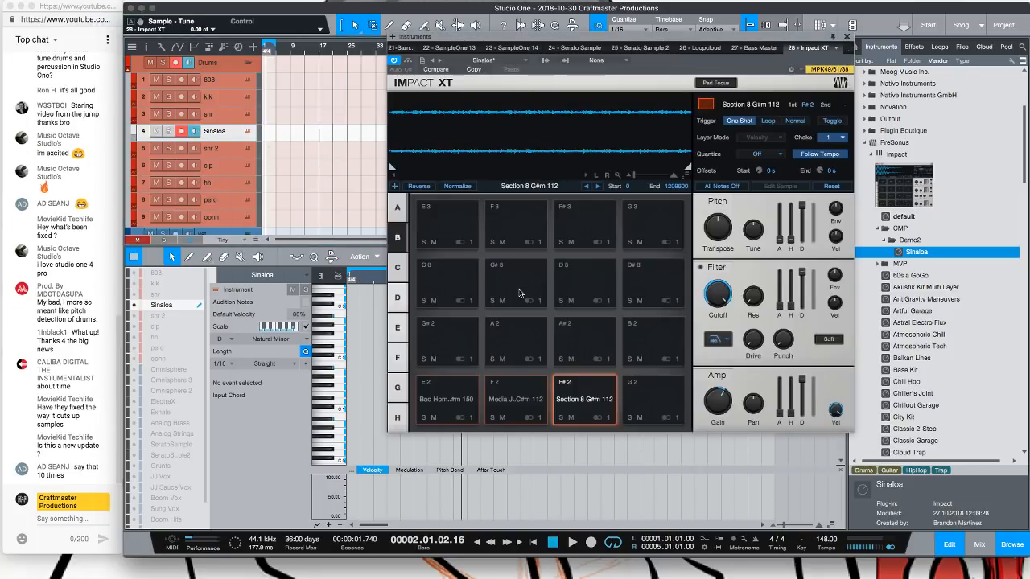
{"action": "left_click", "coordinate": [398, 208]}
{"action": "left_click", "coordinate": [396, 266]}
{"action": "left_click", "coordinate": [397, 297]}
{"action": "left_click", "coordinate": [397, 328]}
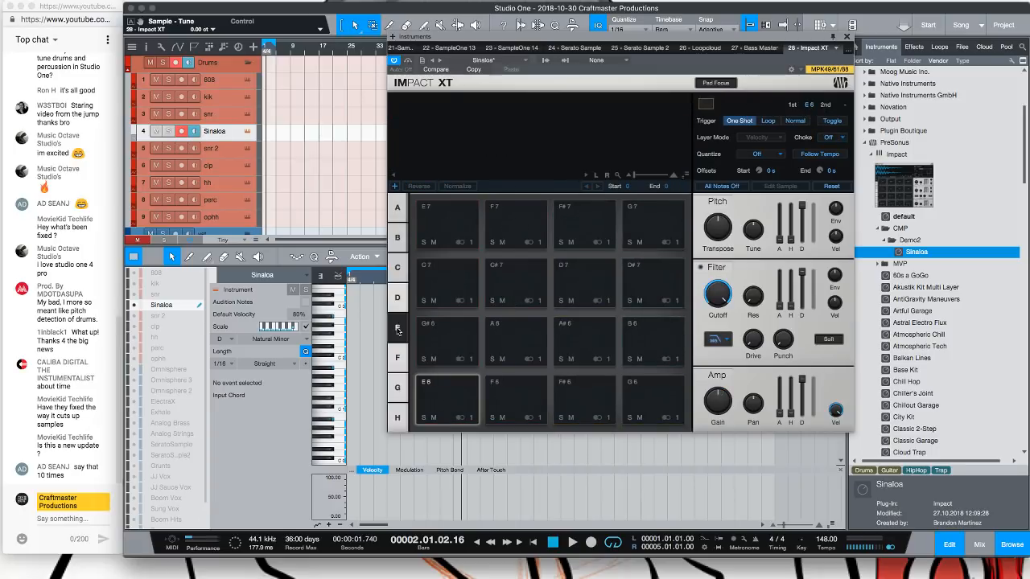
{"action": "left_click", "coordinate": [398, 358]}
{"action": "left_click", "coordinate": [395, 389]}
{"action": "left_click", "coordinate": [397, 417]}
{"action": "left_click", "coordinate": [396, 357]}
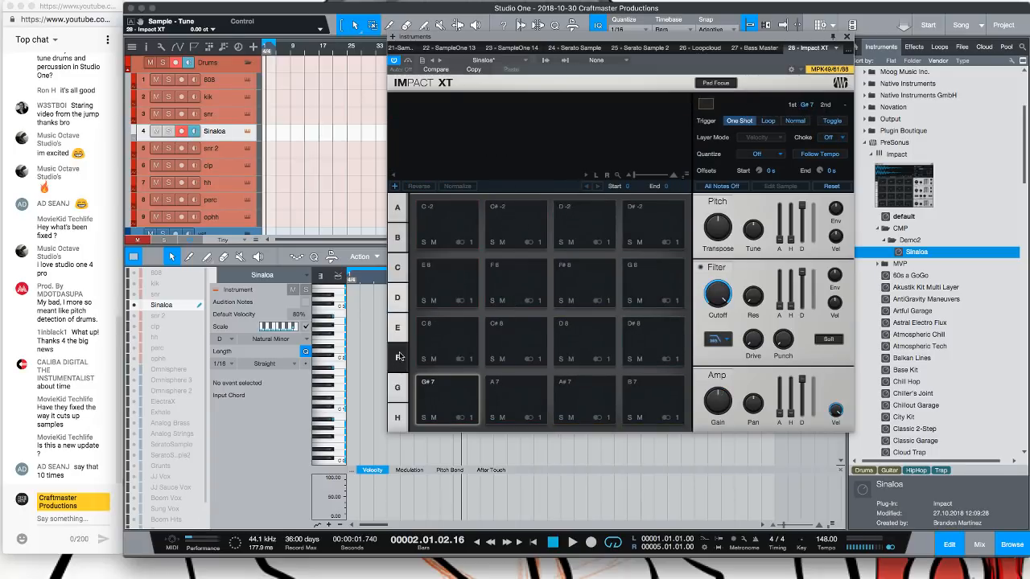
{"action": "left_click", "coordinate": [397, 328]}
{"action": "left_click", "coordinate": [399, 299]}
{"action": "left_click", "coordinate": [398, 273]}
{"action": "left_click", "coordinate": [399, 244]}
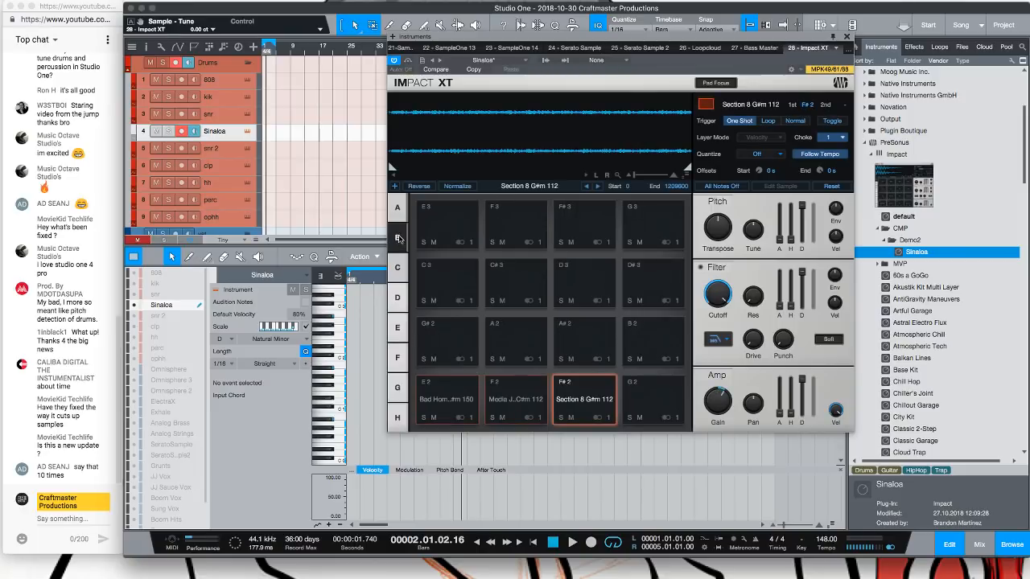
{"action": "left_click", "coordinate": [400, 214]}
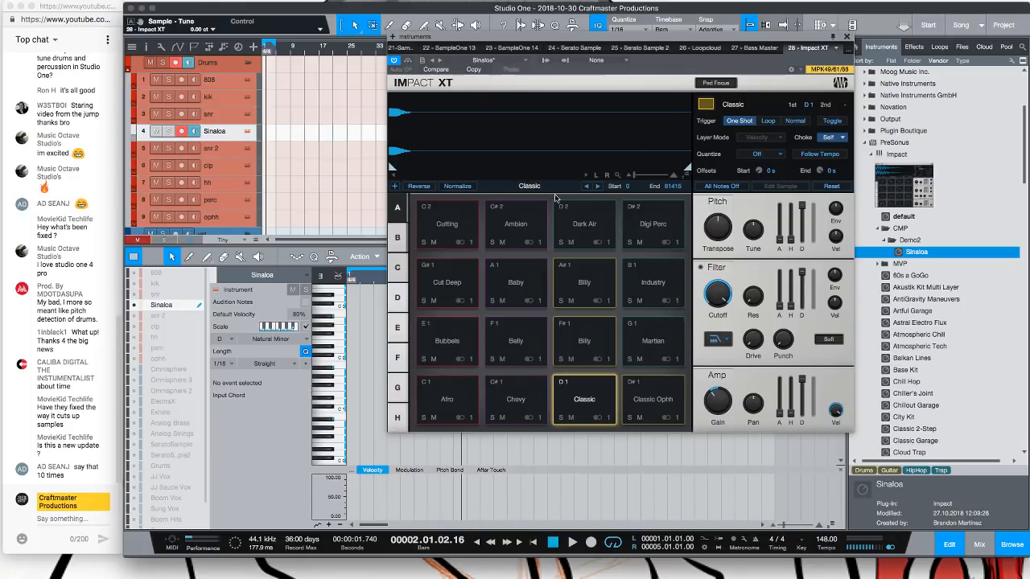
Load the Sound Oracle All Pack preset into Impact XT
{"action": "left_click", "coordinate": [491, 60]}
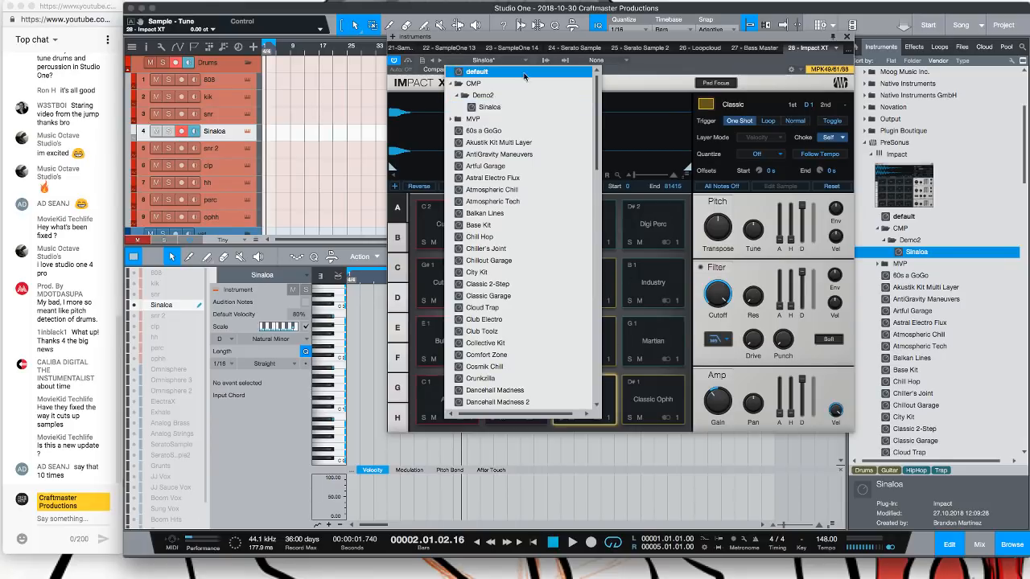
{"action": "scroll", "coordinate": [480, 354], "scroll_direction": "down", "scroll_amount": 10}
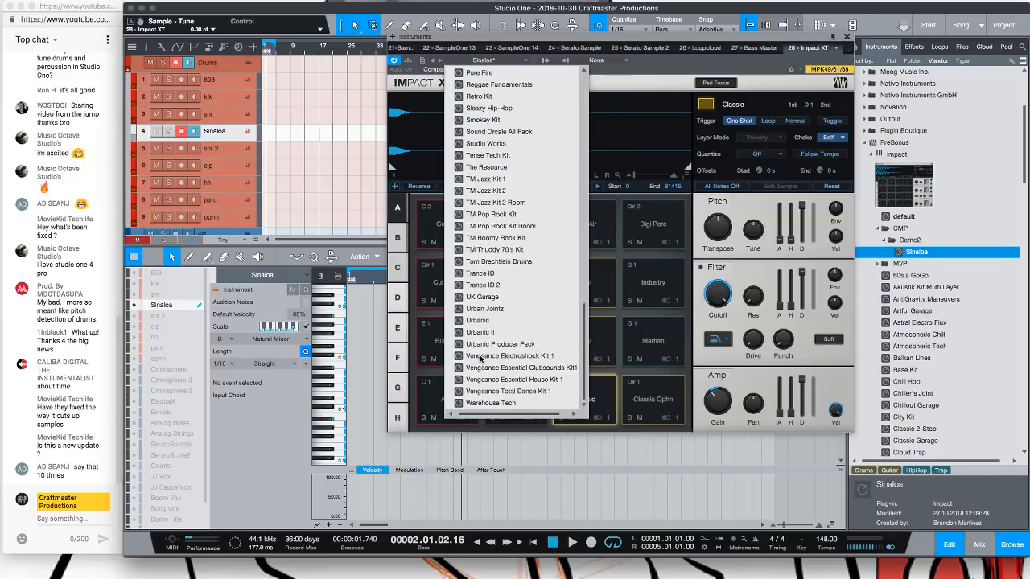
{"action": "left_click", "coordinate": [508, 135]}
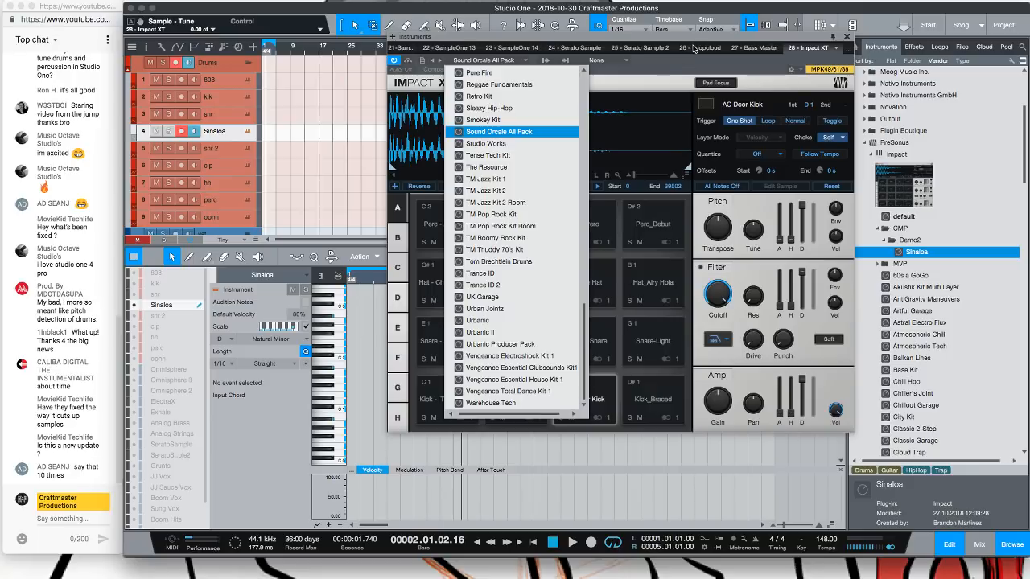
{"action": "double_click", "coordinate": [508, 134]}
Audition the kick, snare, hat and perc pads of the Sound Oracle All Pack kit
{"action": "left_click", "coordinate": [393, 240]}
{"action": "left_click", "coordinate": [397, 268]}
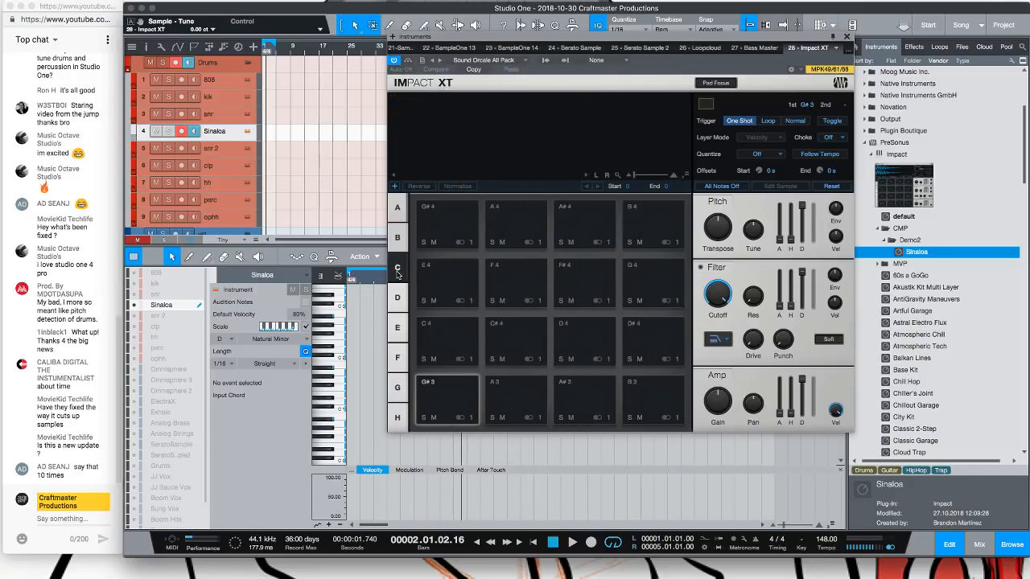
{"action": "left_click", "coordinate": [395, 213]}
{"action": "left_click", "coordinate": [440, 344]}
{"action": "left_click", "coordinate": [444, 398]}
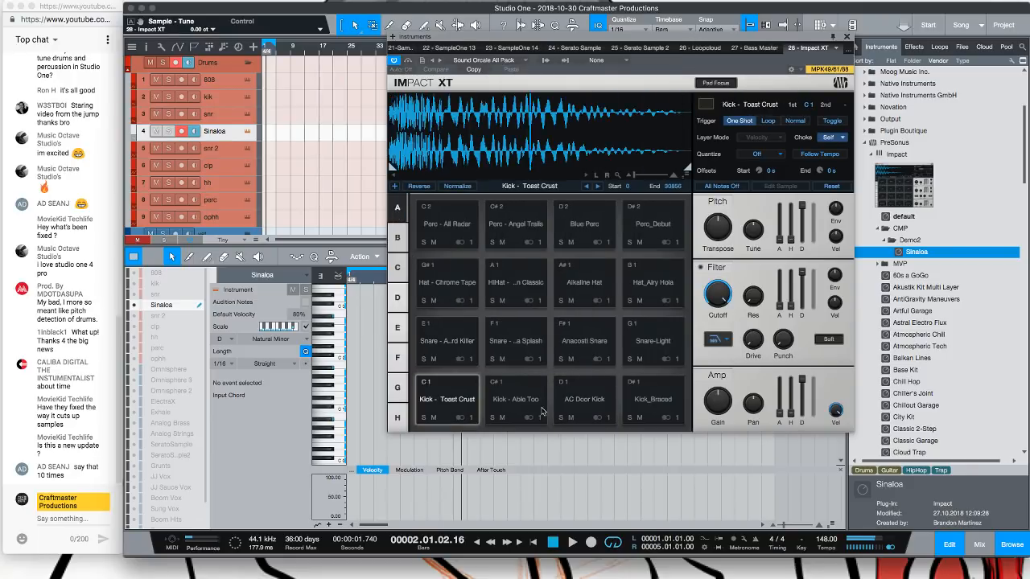
{"action": "left_click", "coordinate": [535, 408]}
{"action": "left_click", "coordinate": [593, 398]}
{"action": "left_click", "coordinate": [655, 394]}
{"action": "left_click", "coordinate": [660, 346]}
{"action": "left_click", "coordinate": [594, 344]}
{"action": "left_click", "coordinate": [521, 341]}
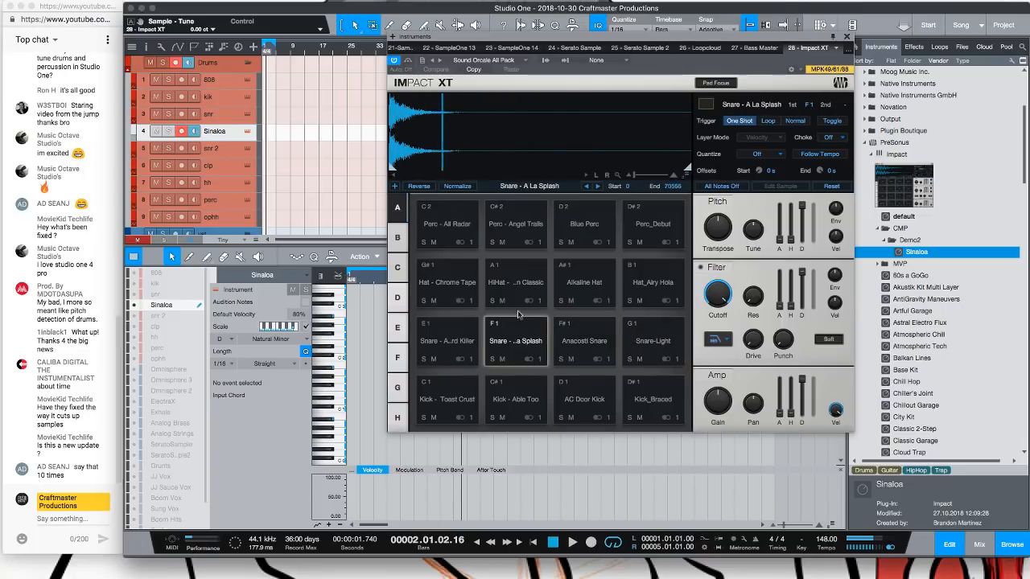
{"action": "left_click", "coordinate": [520, 289]}
{"action": "left_click", "coordinate": [589, 282]}
{"action": "left_click", "coordinate": [655, 280]}
{"action": "left_click", "coordinate": [656, 233]}
{"action": "left_click", "coordinate": [586, 232]}
{"action": "left_click", "coordinate": [516, 232]}
{"action": "left_click", "coordinate": [448, 232]}
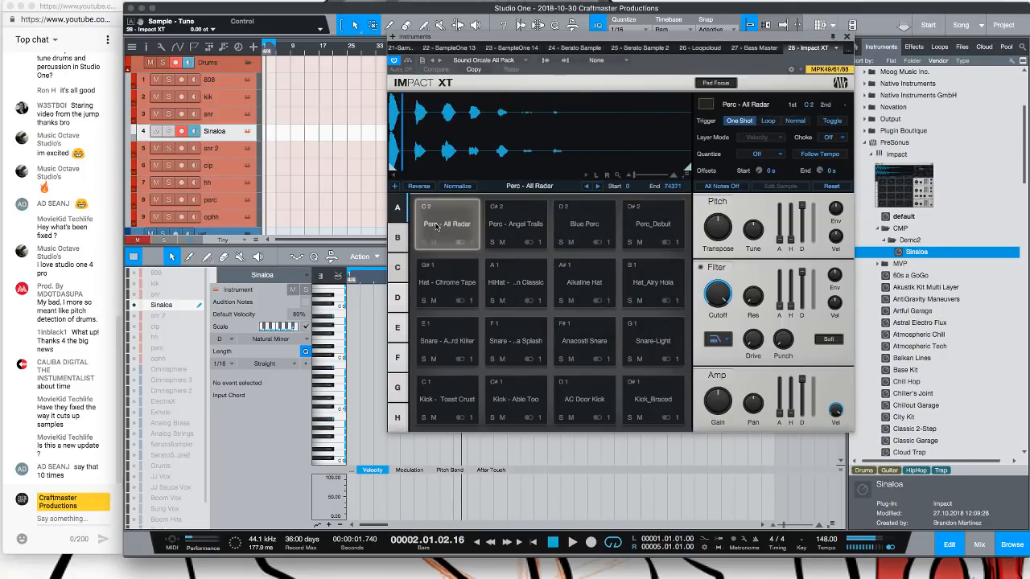
{"action": "left_click", "coordinate": [447, 286]}
Check the remaining pad banks of the loaded kit for more samples
{"action": "left_click", "coordinate": [398, 243]}
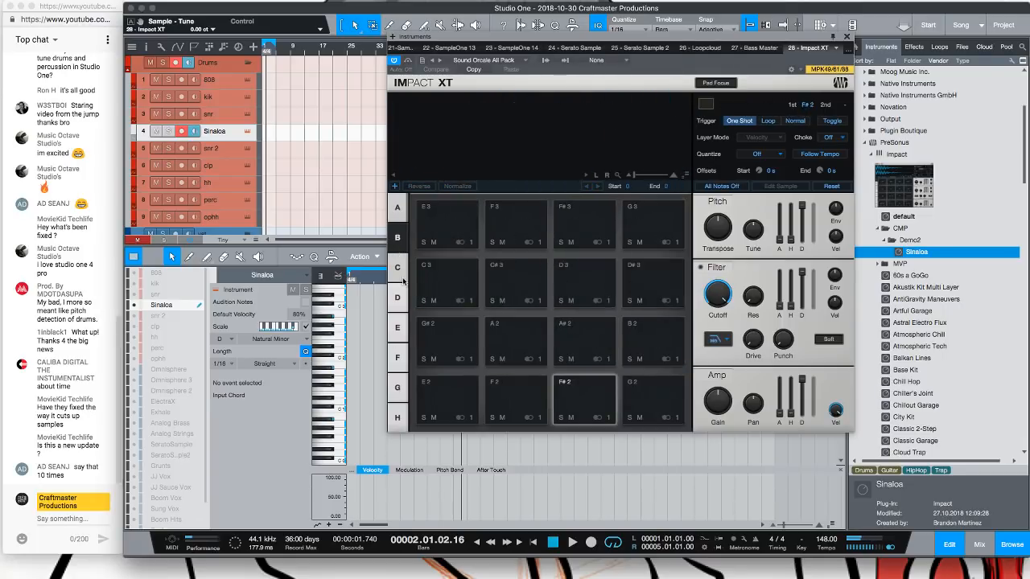
{"action": "left_click", "coordinate": [398, 300]}
{"action": "left_click", "coordinate": [398, 329]}
{"action": "left_click", "coordinate": [400, 388]}
{"action": "left_click", "coordinate": [401, 413]}
{"action": "left_click", "coordinate": [399, 300]}
{"action": "left_click", "coordinate": [399, 271]}
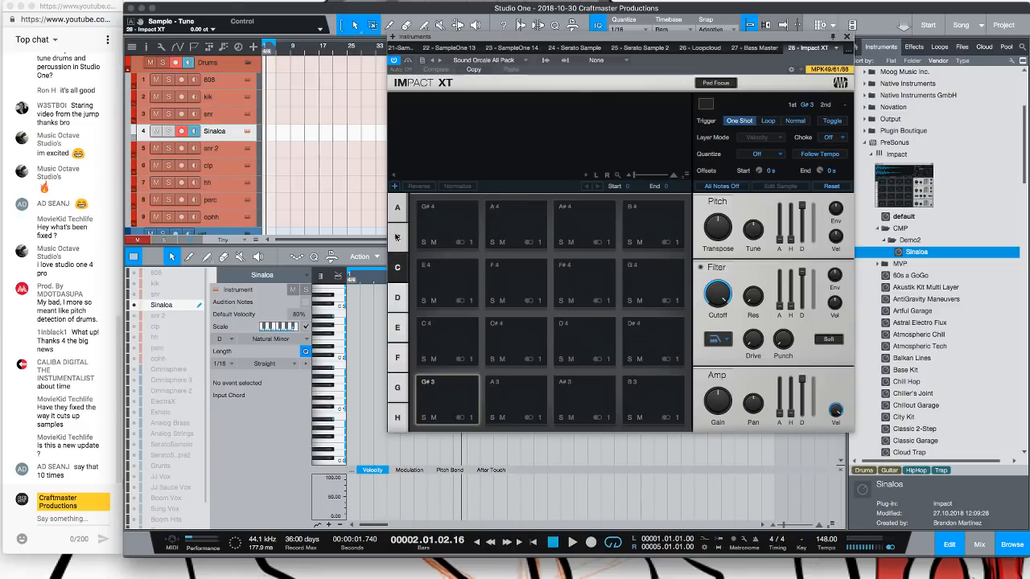
{"action": "left_click", "coordinate": [398, 243]}
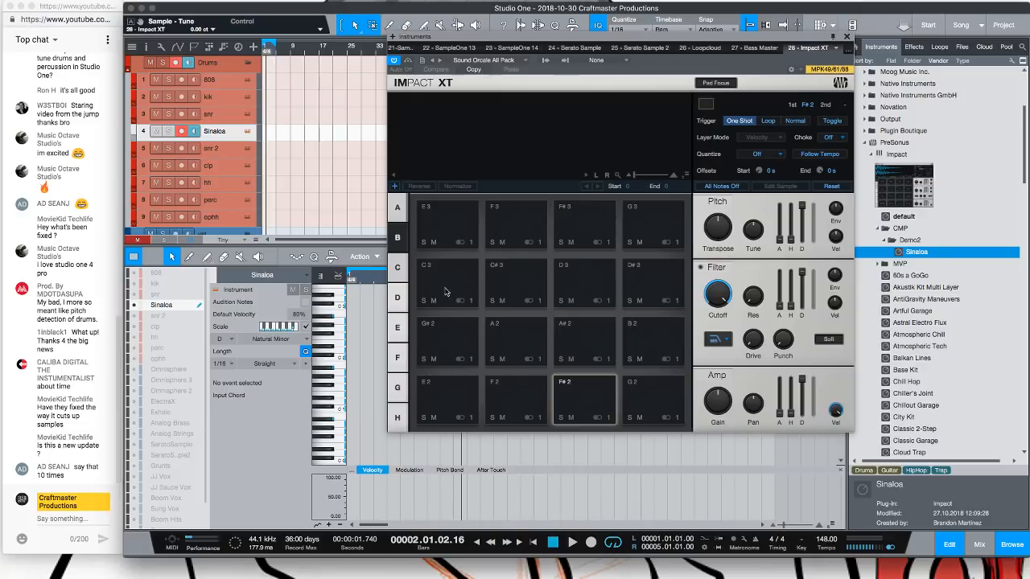
{"action": "left_click", "coordinate": [400, 420]}
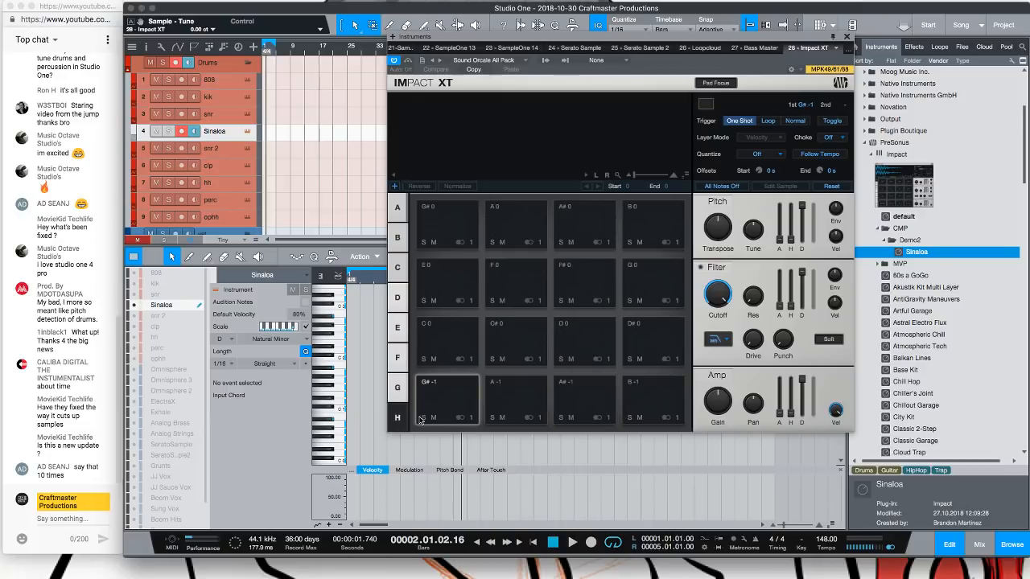
Audition the kick pads in bank A of the Sound Oracle All Pack kit
{"action": "left_click", "coordinate": [397, 207]}
{"action": "left_click", "coordinate": [450, 392]}
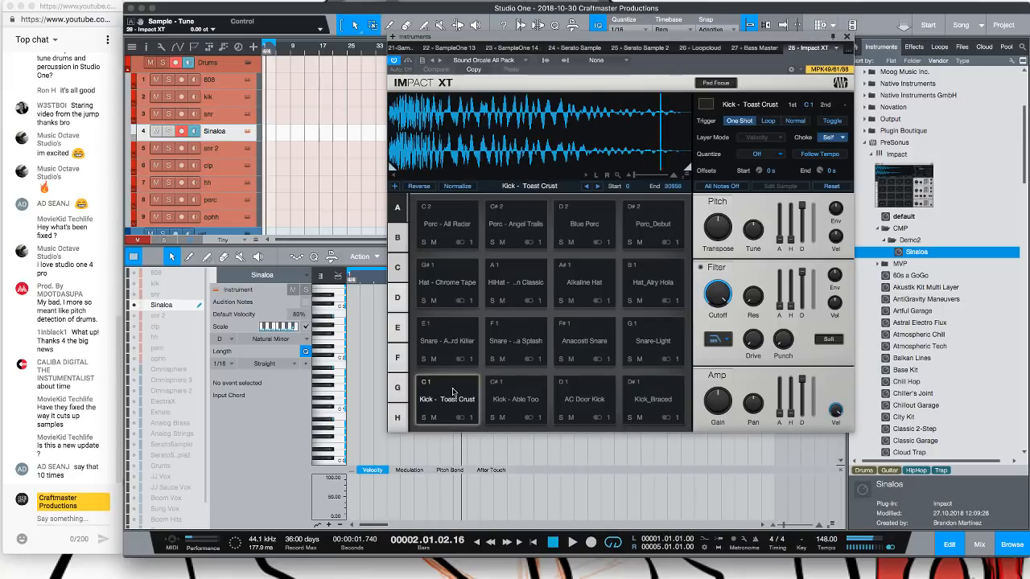
{"action": "left_click", "coordinate": [451, 394]}
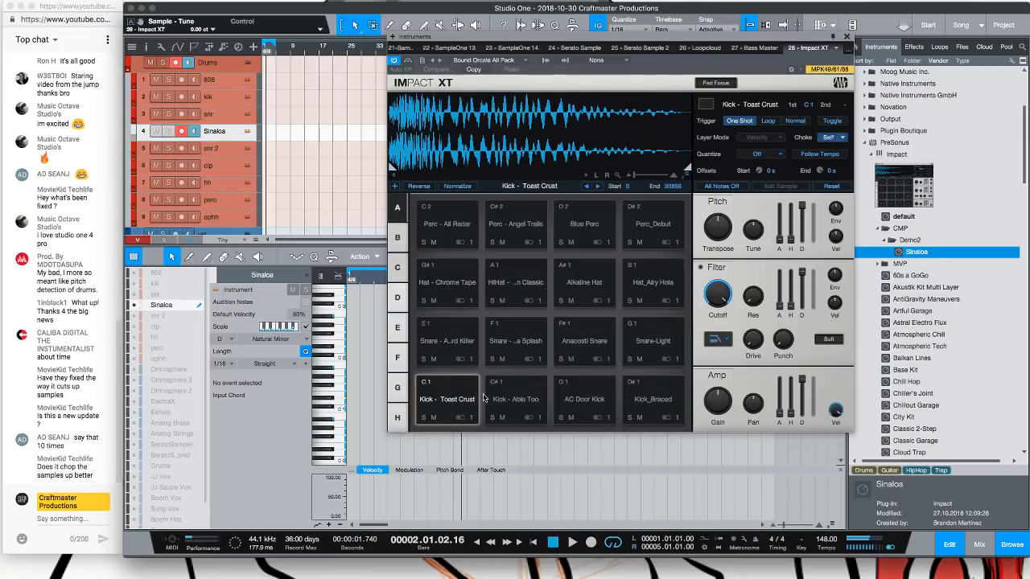
{"action": "left_click", "coordinate": [515, 400]}
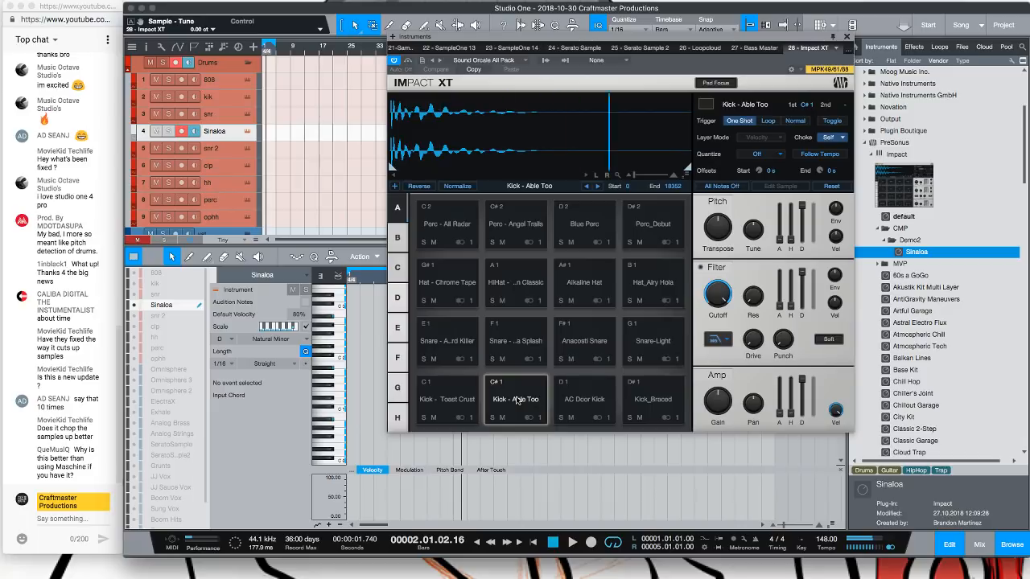
{"action": "left_click", "coordinate": [517, 400]}
{"action": "left_click", "coordinate": [517, 400]}
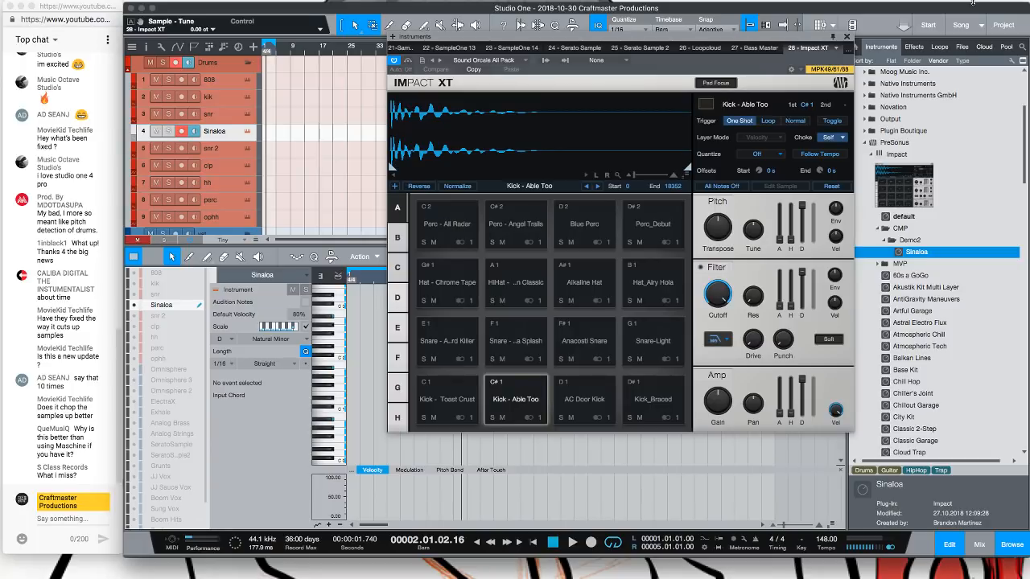
Close Impact XT and open the SampleOne XT instrument on the kik track
{"action": "left_click", "coordinate": [846, 36]}
{"action": "left_click", "coordinate": [219, 98]}
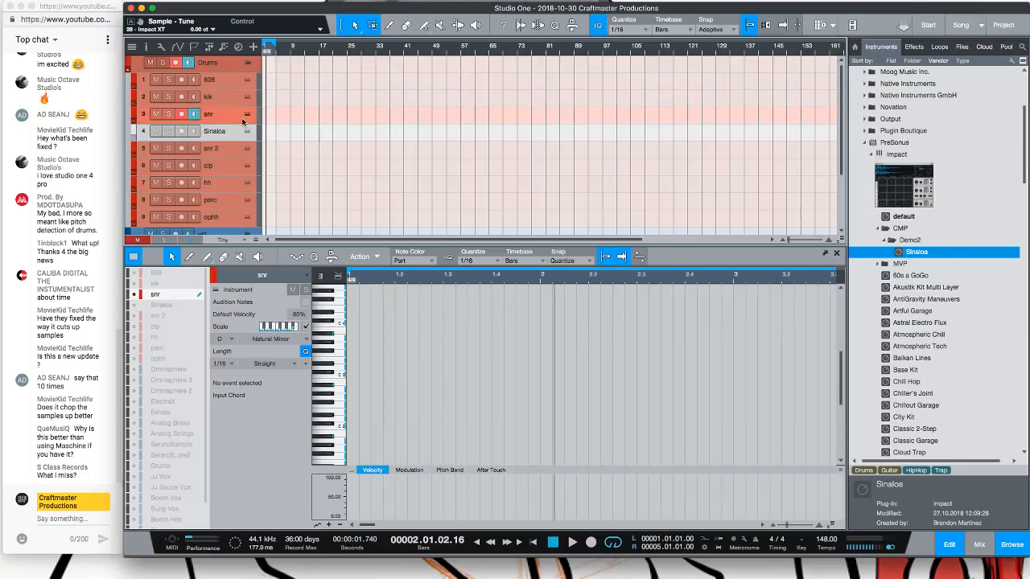
{"action": "left_click", "coordinate": [247, 100]}
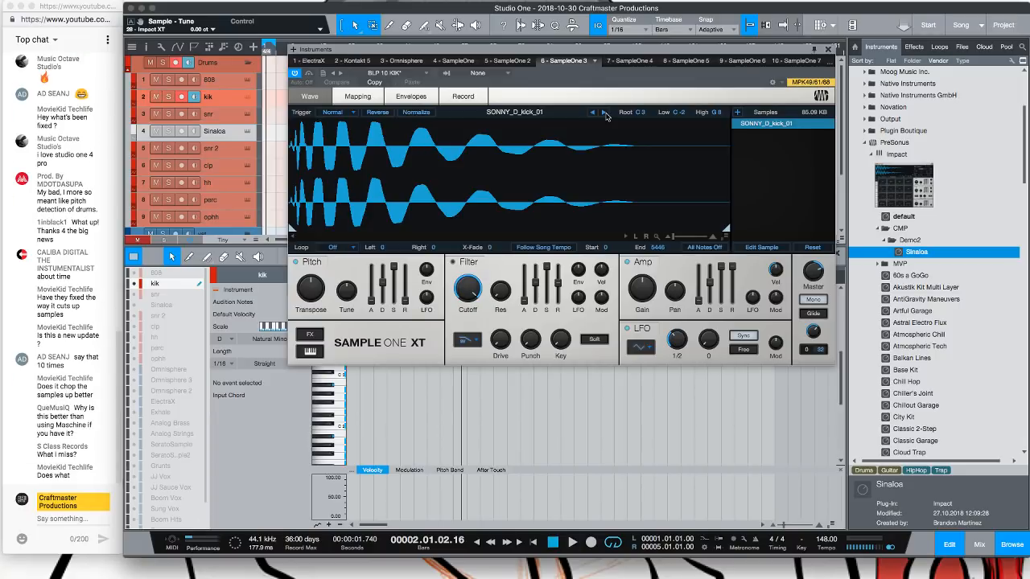
Step through the BLP 10 KIK samples in SampleOne XT to SONNY_D_kick_11
{"action": "left_click", "coordinate": [605, 112]}
{"action": "left_click", "coordinate": [604, 113]}
{"action": "left_click", "coordinate": [604, 112]}
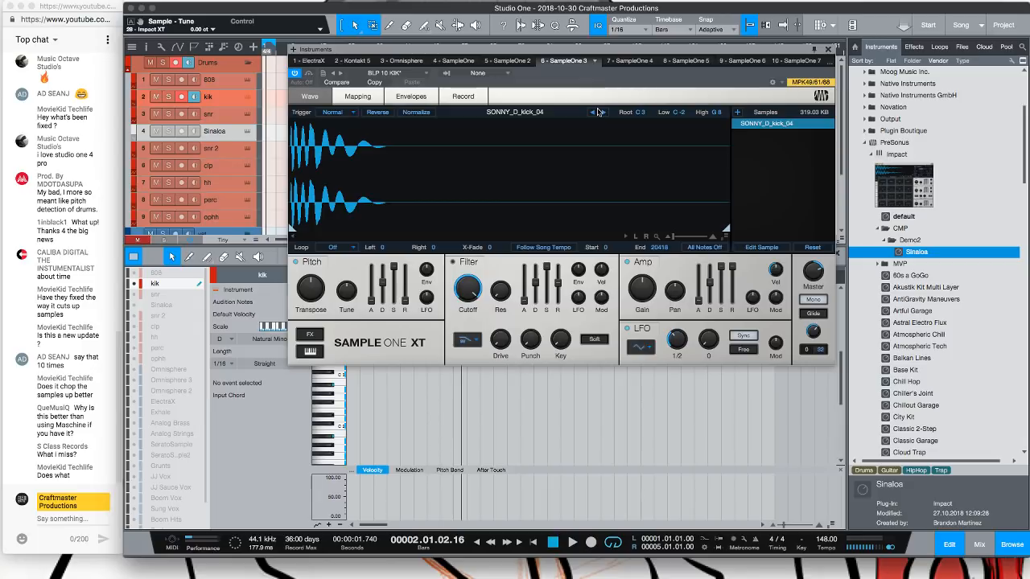
{"action": "left_click", "coordinate": [605, 113]}
{"action": "left_click", "coordinate": [605, 112]}
{"action": "left_click", "coordinate": [605, 113]}
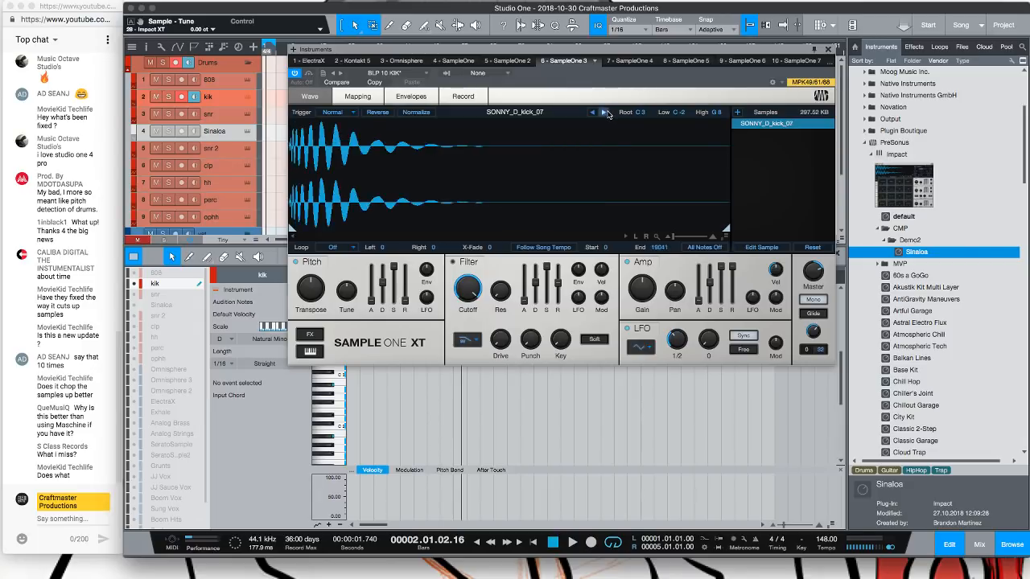
{"action": "left_click", "coordinate": [606, 113]}
{"action": "left_click", "coordinate": [605, 113]}
{"action": "left_click", "coordinate": [606, 113]}
{"action": "left_click", "coordinate": [605, 112]}
{"action": "left_click_drag", "start_coordinate": [473, 50], "coordinate": [564, 39]}
Create a part on the kik track and place a C3 note at its start in the editor
{"action": "double_click", "coordinate": [269, 98]}
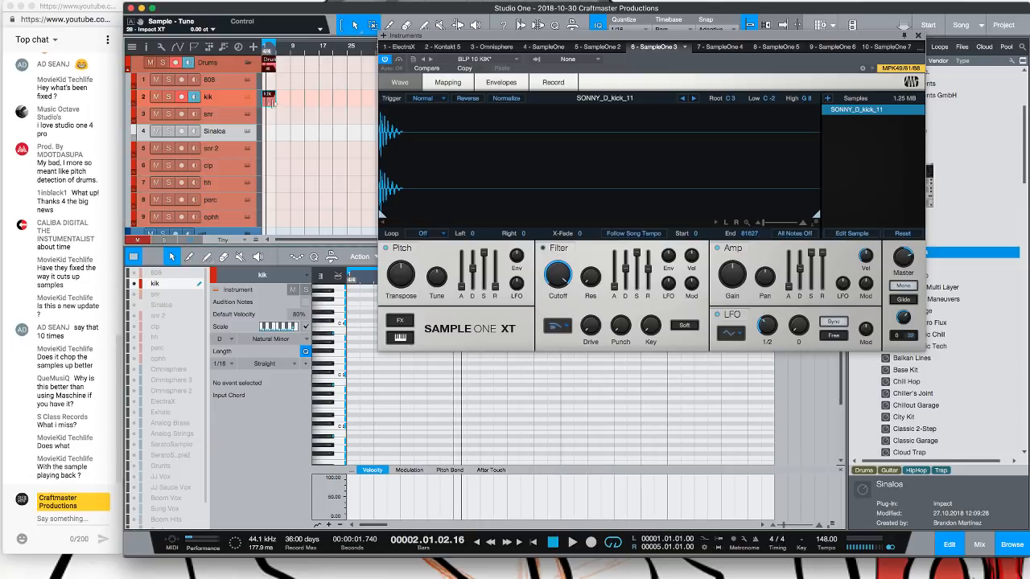
{"action": "double_click", "coordinate": [355, 378]}
{"action": "left_click_drag", "start_coordinate": [356, 377], "coordinate": [347, 376]}
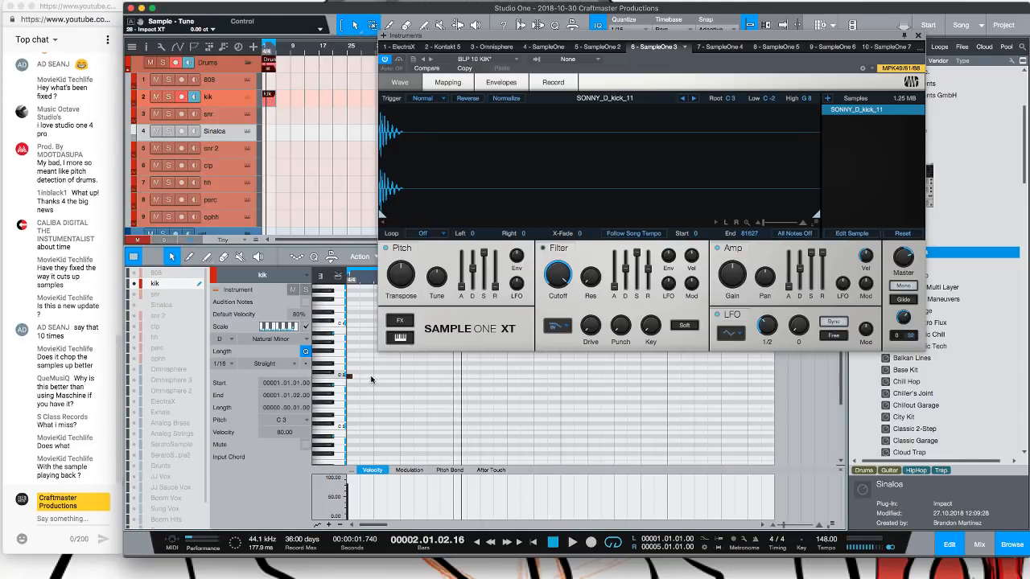
{"action": "left_click_drag", "start_coordinate": [522, 43], "coordinate": [666, 322]}
Set the editor quantize to 1/8 and draw a syncopated kick pattern of C3 notes
{"action": "left_click", "coordinate": [489, 262]}
{"action": "left_click", "coordinate": [534, 276]}
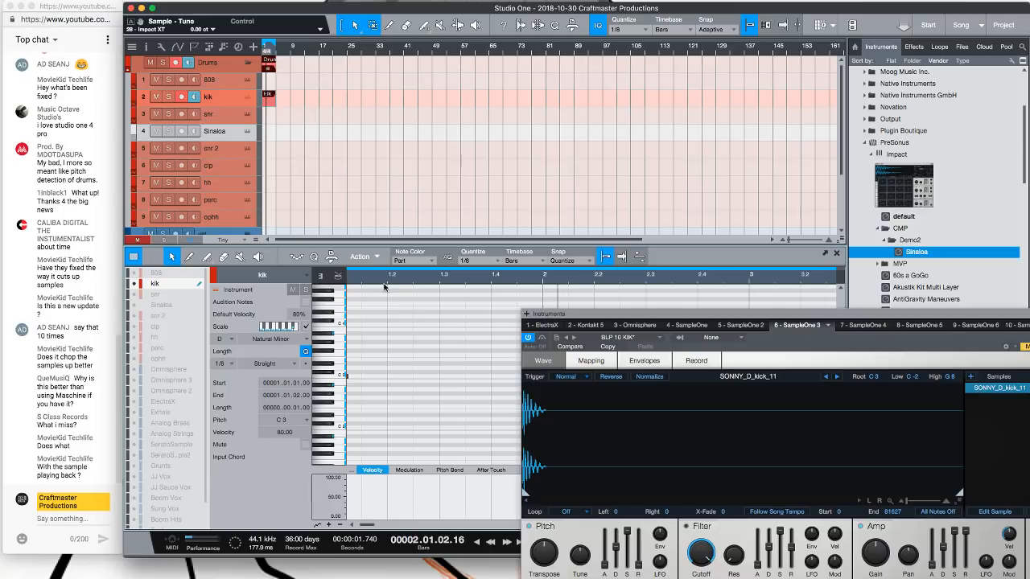
{"action": "key", "text": "e"}
{"action": "left_click", "coordinate": [415, 376]}
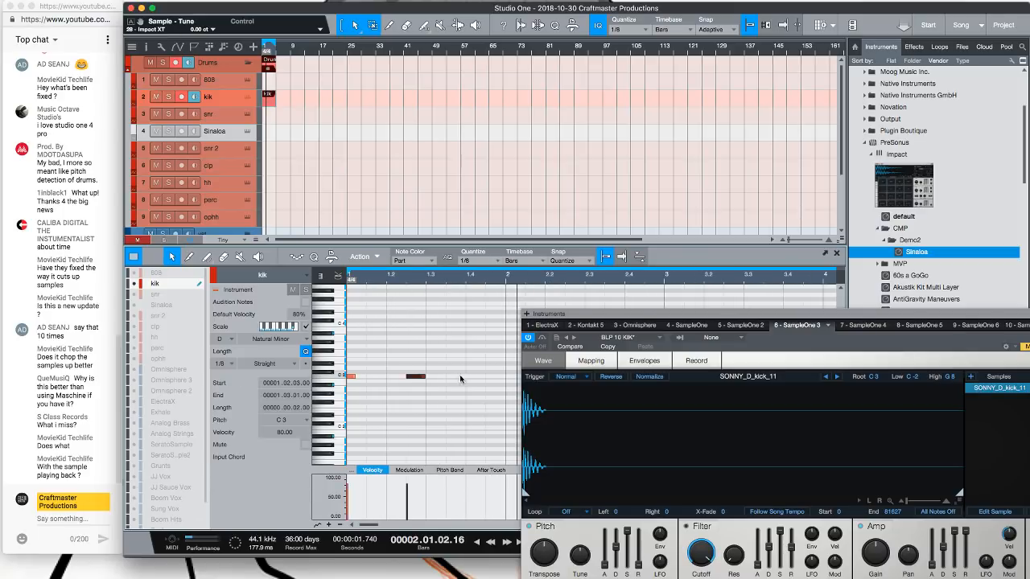
{"action": "left_click", "coordinate": [475, 376]}
{"action": "left_click_drag", "start_coordinate": [586, 324], "coordinate": [755, 400]}
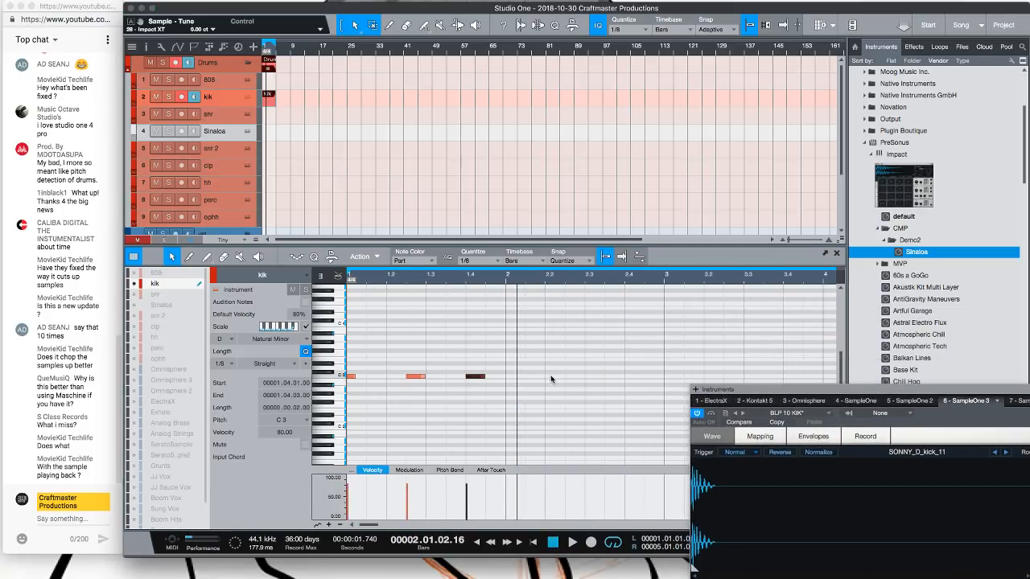
{"action": "left_click", "coordinate": [533, 376]}
{"action": "left_click", "coordinate": [553, 376]}
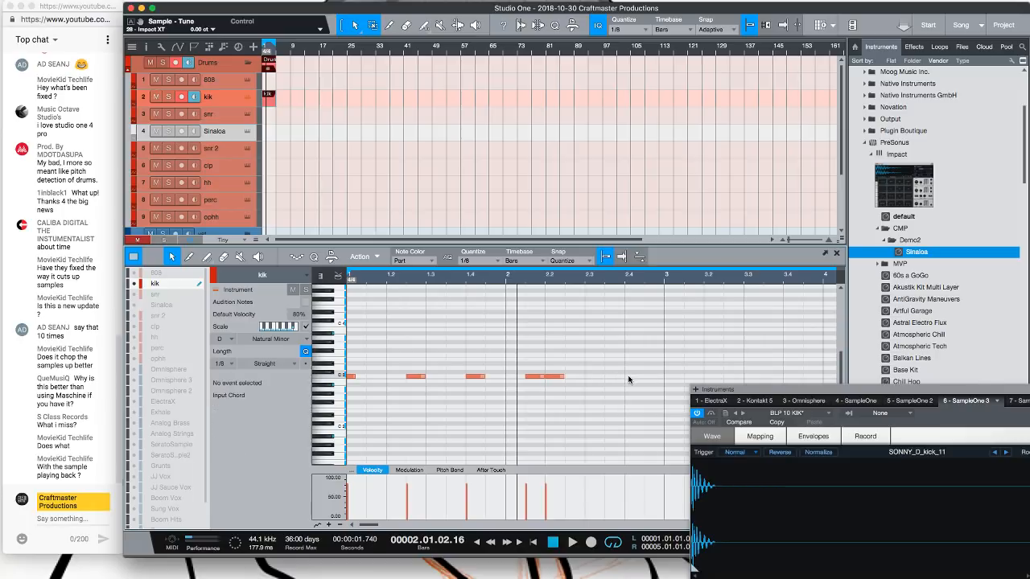
{"action": "left_click", "coordinate": [632, 376]}
Select the kick notes and duplicate them to extend the pattern
{"action": "left_click_drag", "start_coordinate": [662, 395], "coordinate": [281, 339]}
{"action": "key", "text": "d"}
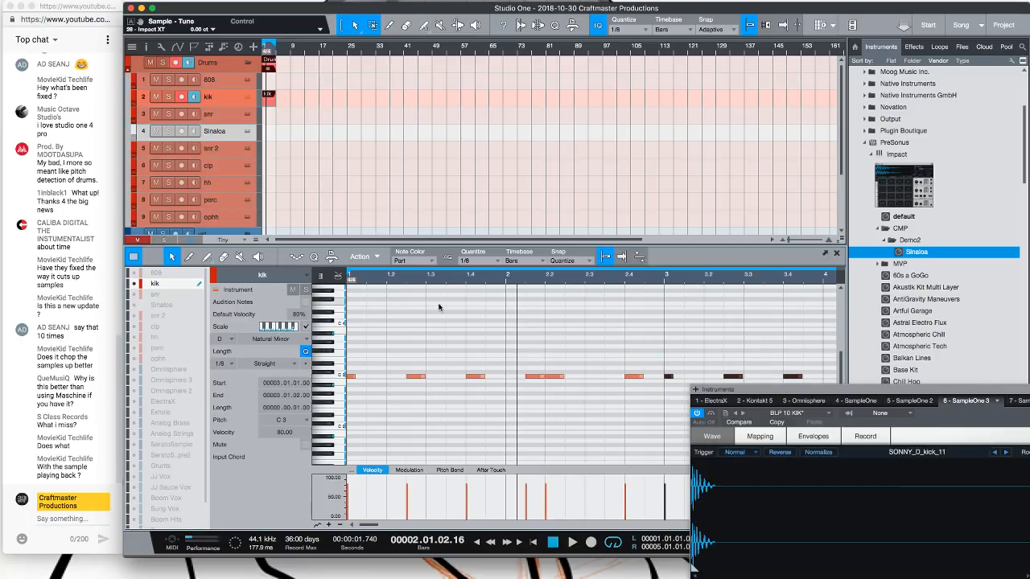
{"action": "left_click_drag", "start_coordinate": [883, 416], "coordinate": [926, 431]}
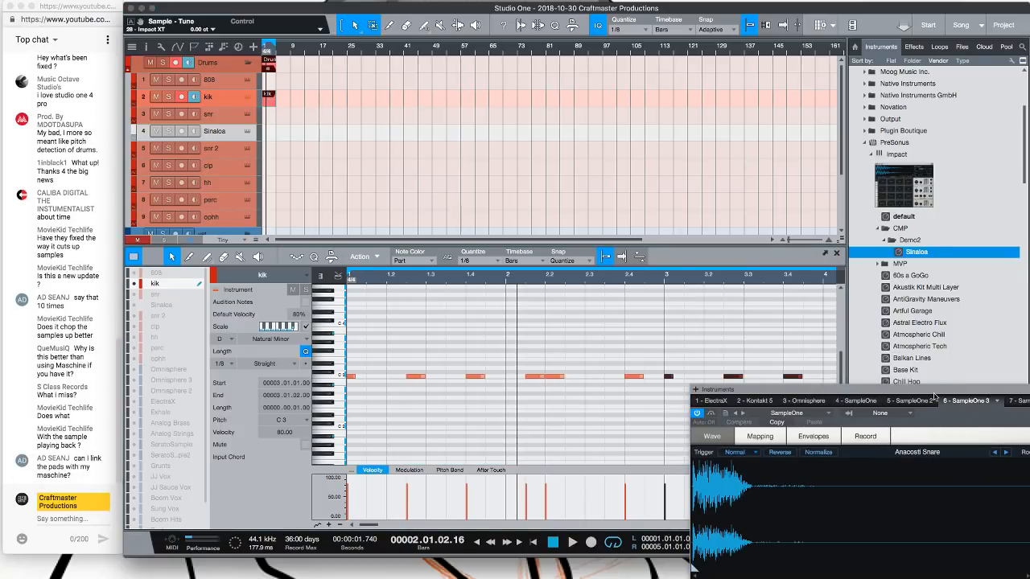
{"action": "left_click_drag", "start_coordinate": [930, 390], "coordinate": [770, 133]}
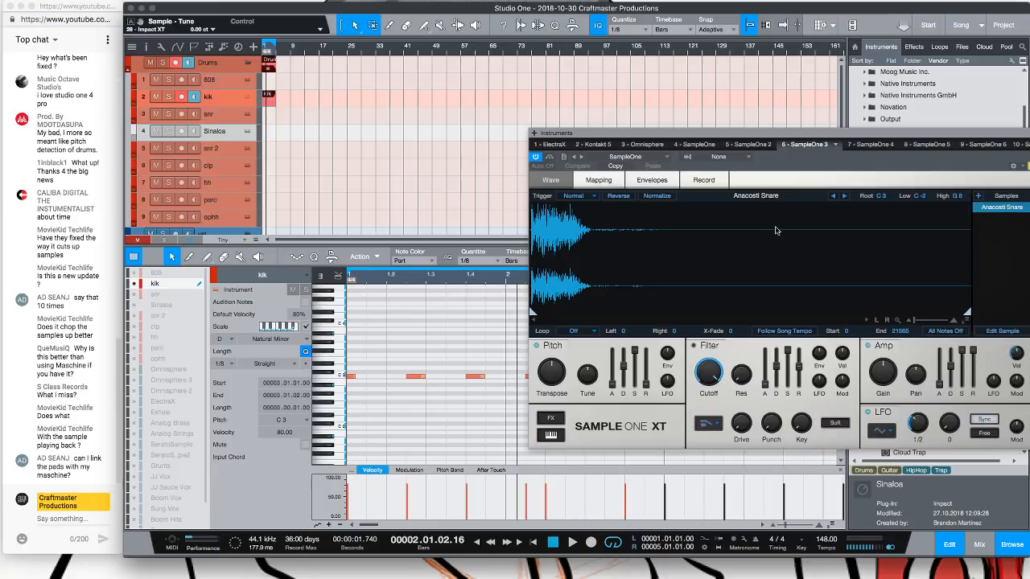
Return to the song start and play the kick pattern
{"action": "key", "text": "comma"}
{"action": "key", "text": "space"}
{"action": "key", "text": "space"}
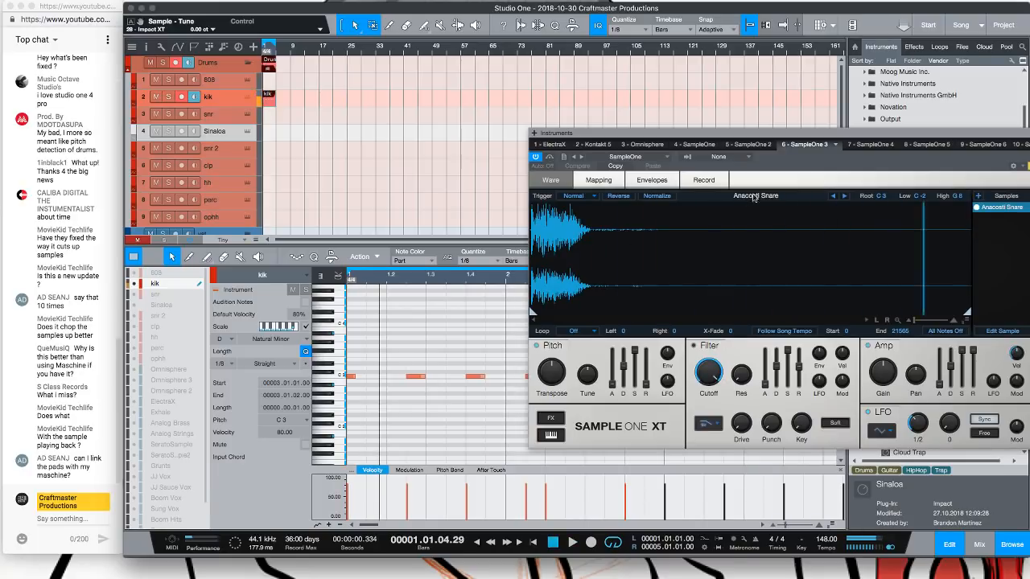
Load the Been Trappin kiks preset from the kiks folder into SampleOne XT
{"action": "left_click", "coordinate": [628, 156]}
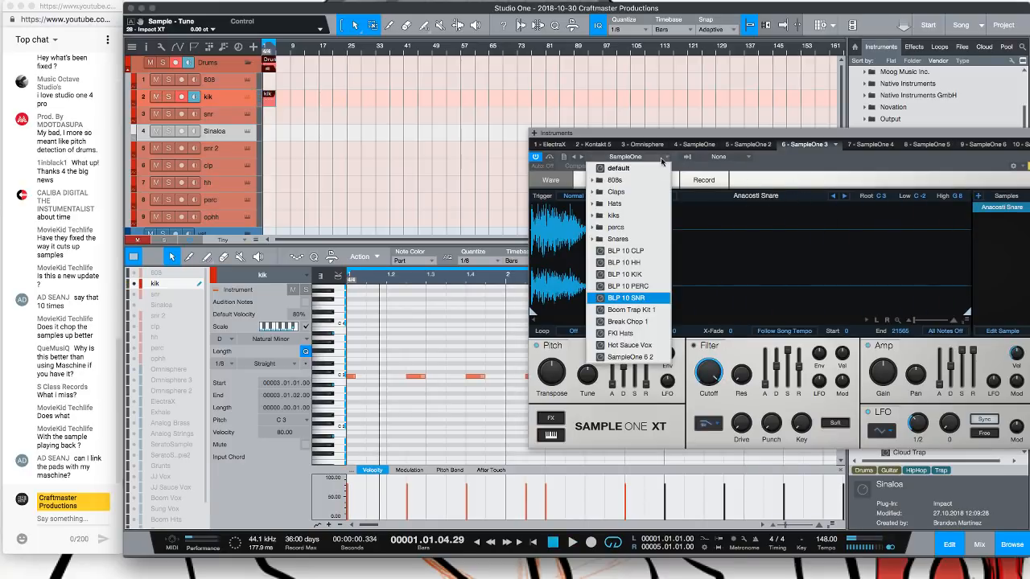
{"action": "left_click", "coordinate": [593, 216]}
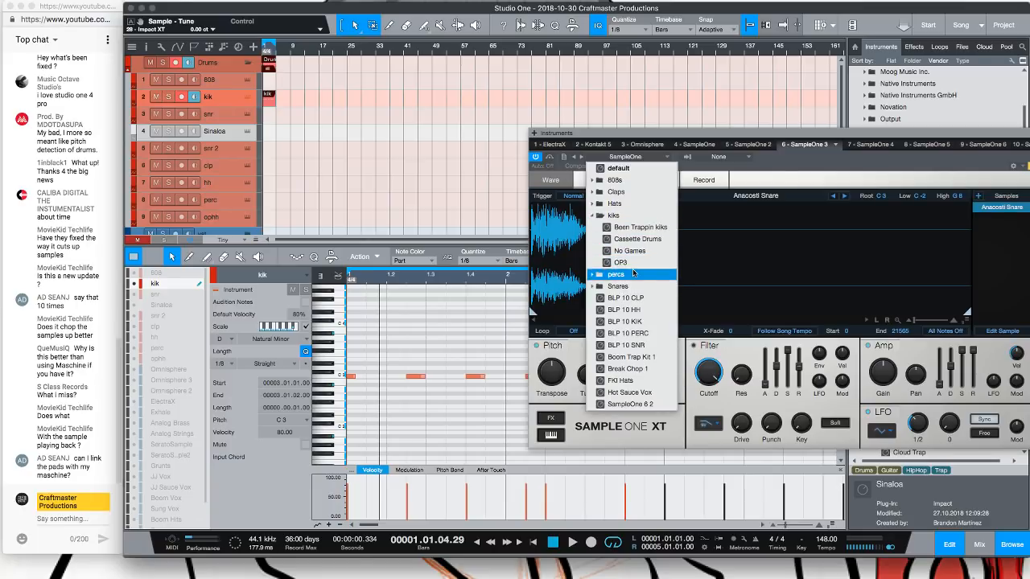
{"action": "left_click", "coordinate": [635, 228]}
{"action": "left_click", "coordinate": [796, 244]}
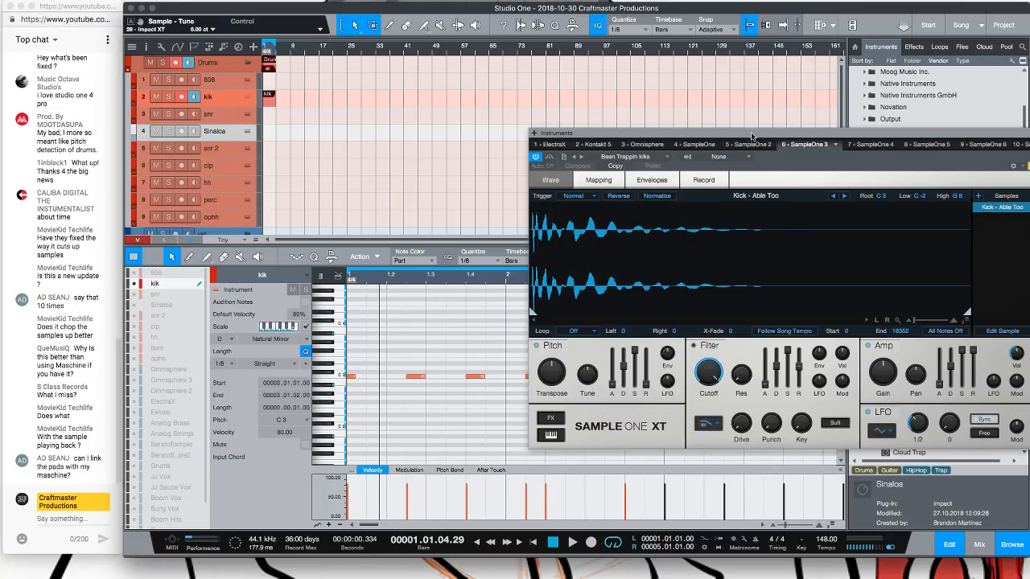
{"action": "left_click_drag", "start_coordinate": [752, 135], "coordinate": [556, 43]}
Step through the Been Trappin kick samples to Kick - Overt Fold
{"action": "left_click", "coordinate": [647, 103]}
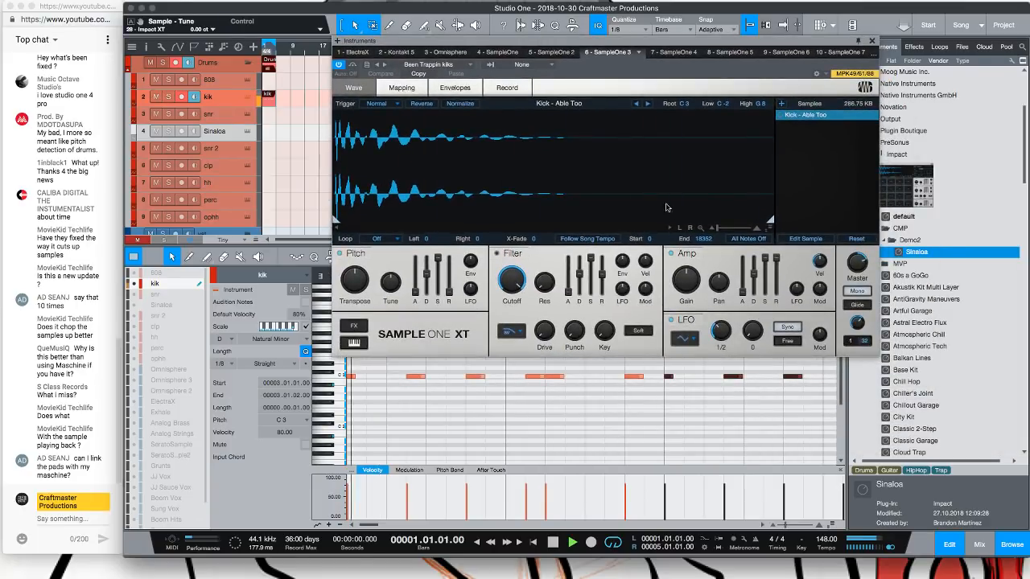
{"action": "left_click", "coordinate": [649, 104]}
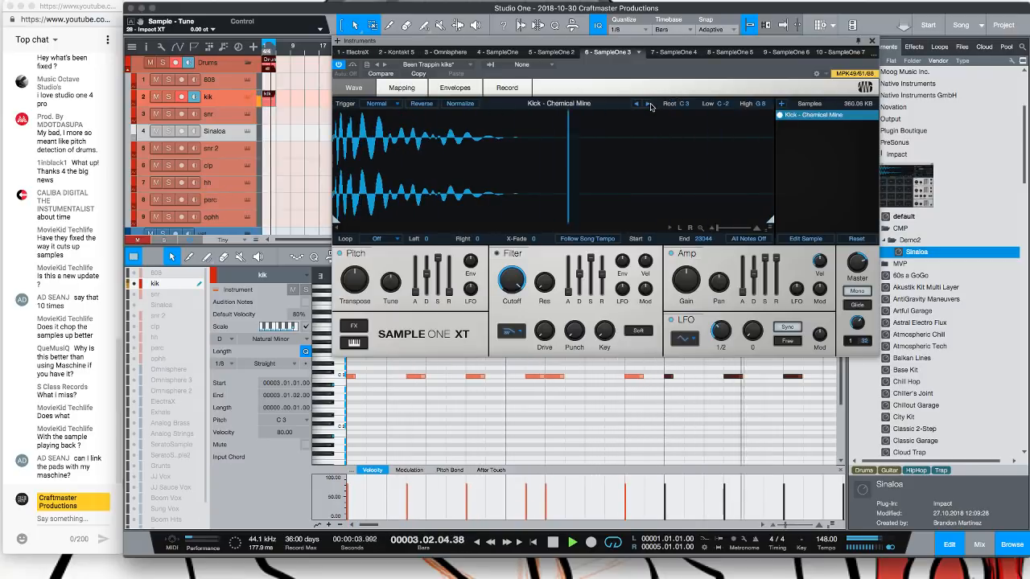
{"action": "left_click", "coordinate": [649, 104]}
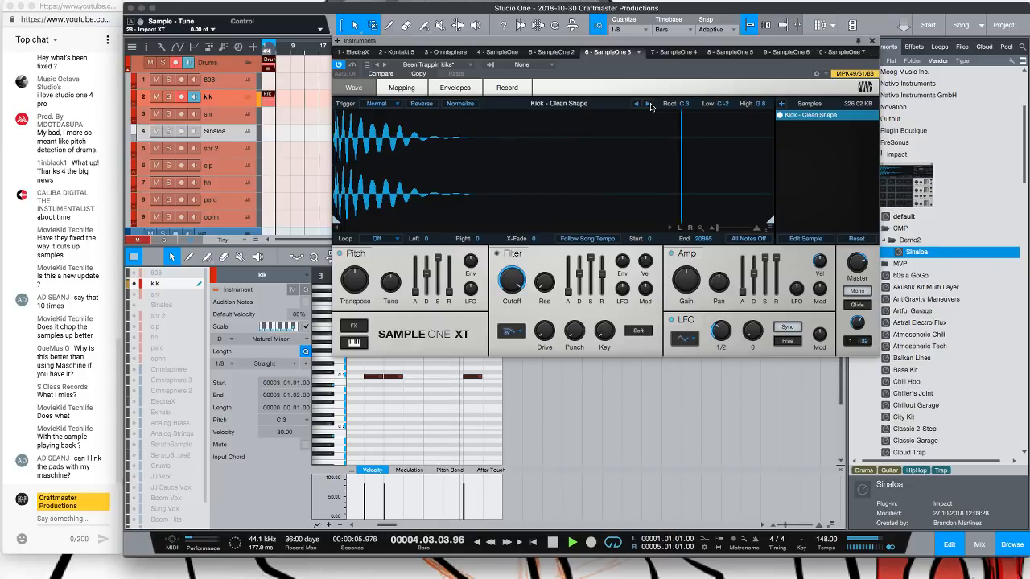
{"action": "left_click", "coordinate": [649, 105]}
{"action": "left_click", "coordinate": [649, 104]}
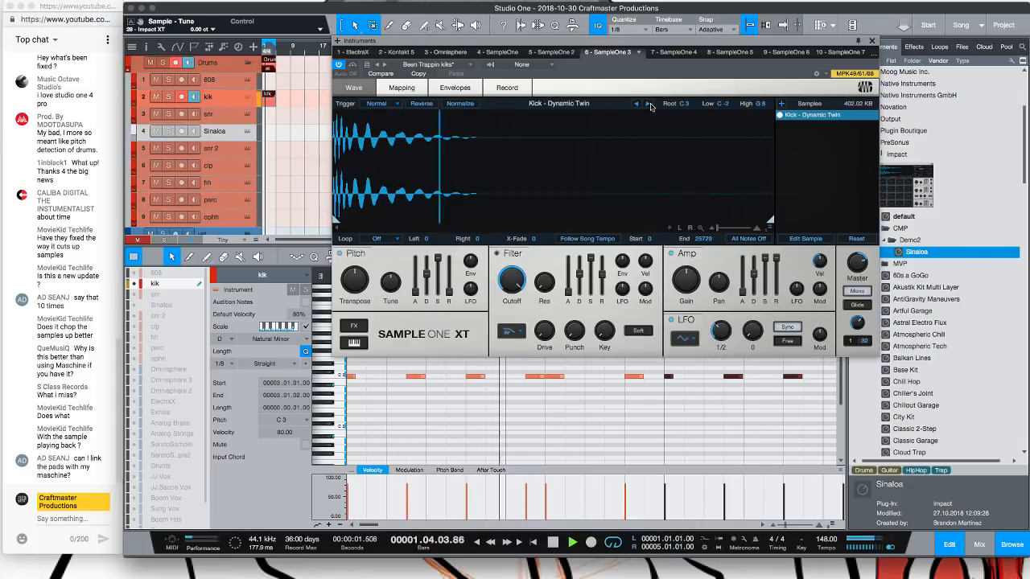
{"action": "left_click", "coordinate": [649, 104]}
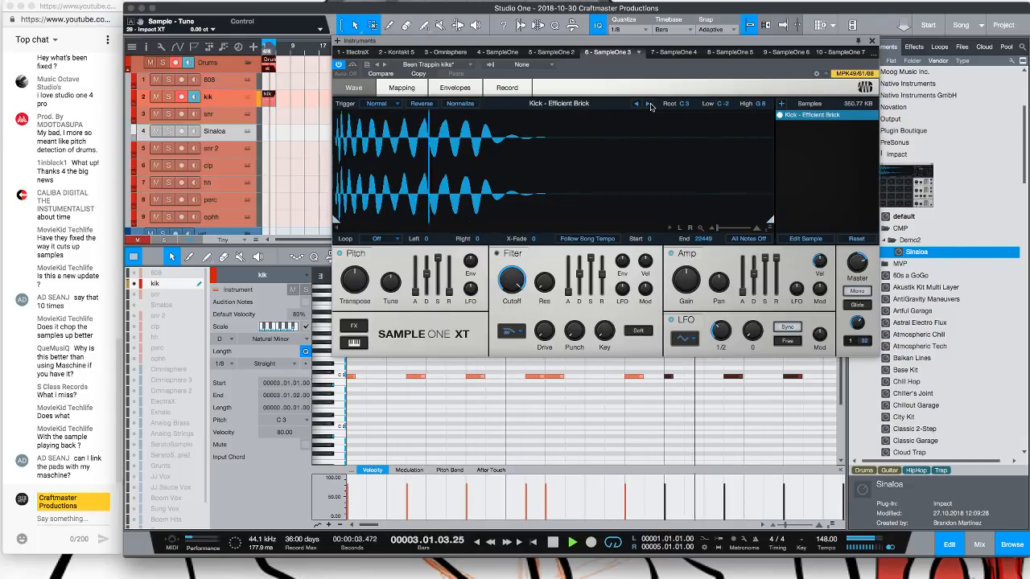
{"action": "left_click", "coordinate": [649, 105]}
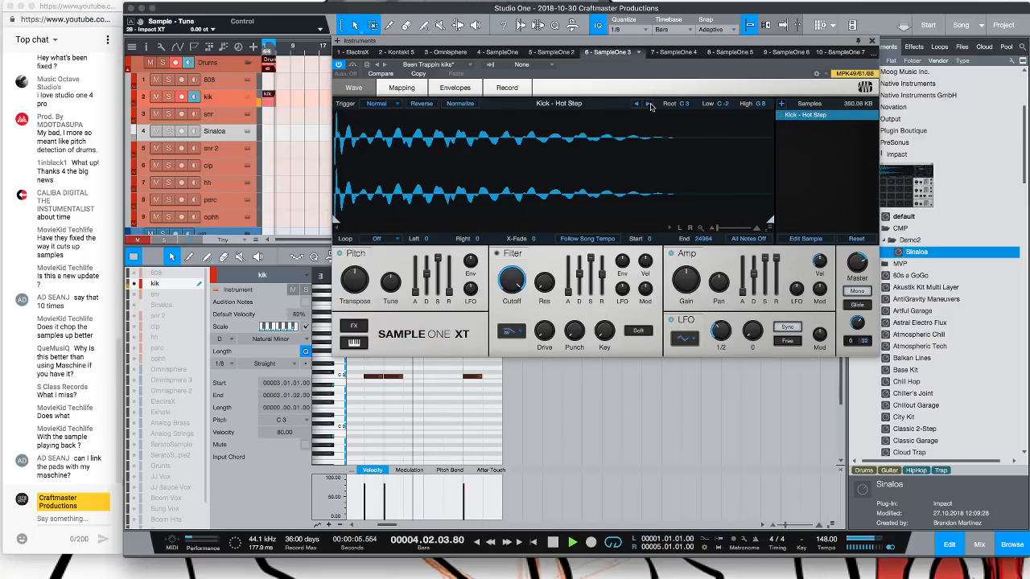
{"action": "left_click", "coordinate": [649, 104]}
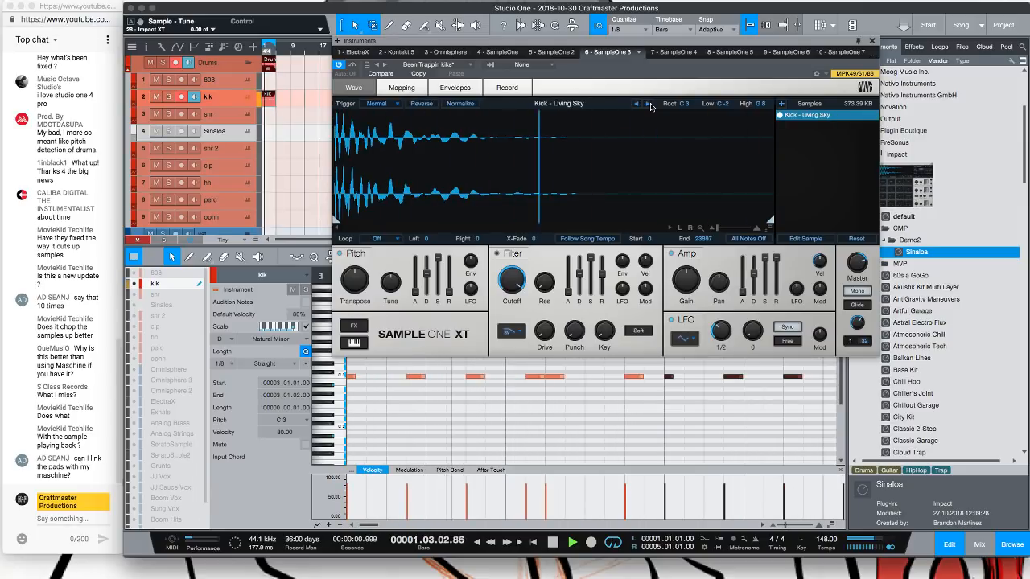
{"action": "left_click", "coordinate": [649, 105]}
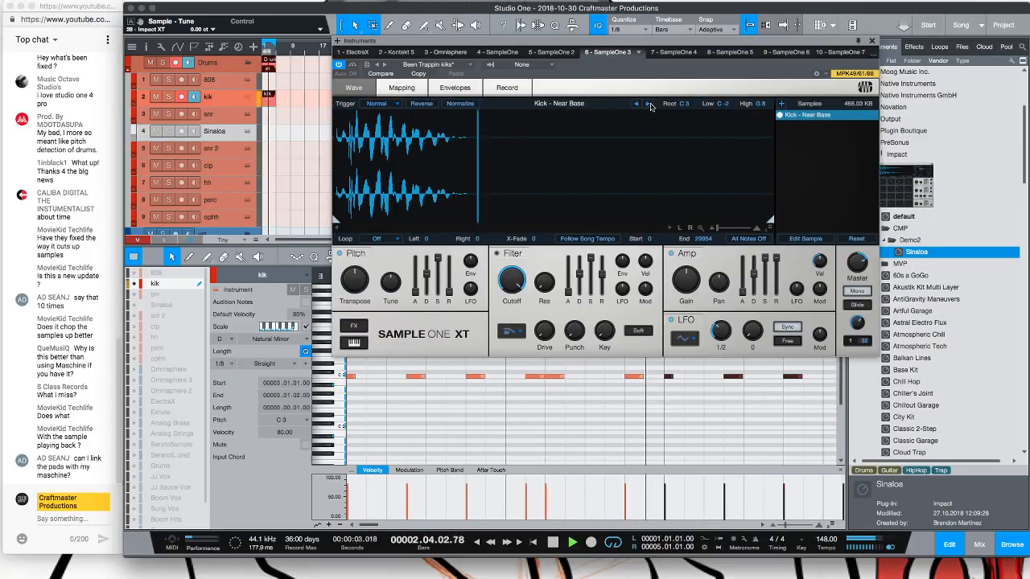
{"action": "left_click", "coordinate": [649, 105]}
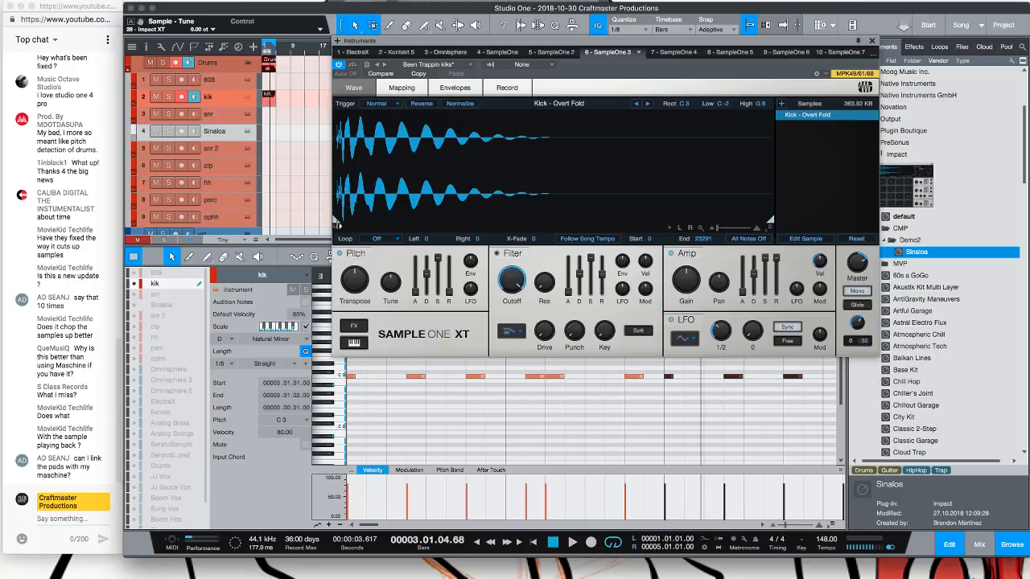
Try adjusting the kick sample's start point
{"action": "left_click_drag", "start_coordinate": [339, 225], "coordinate": [340, 219]}
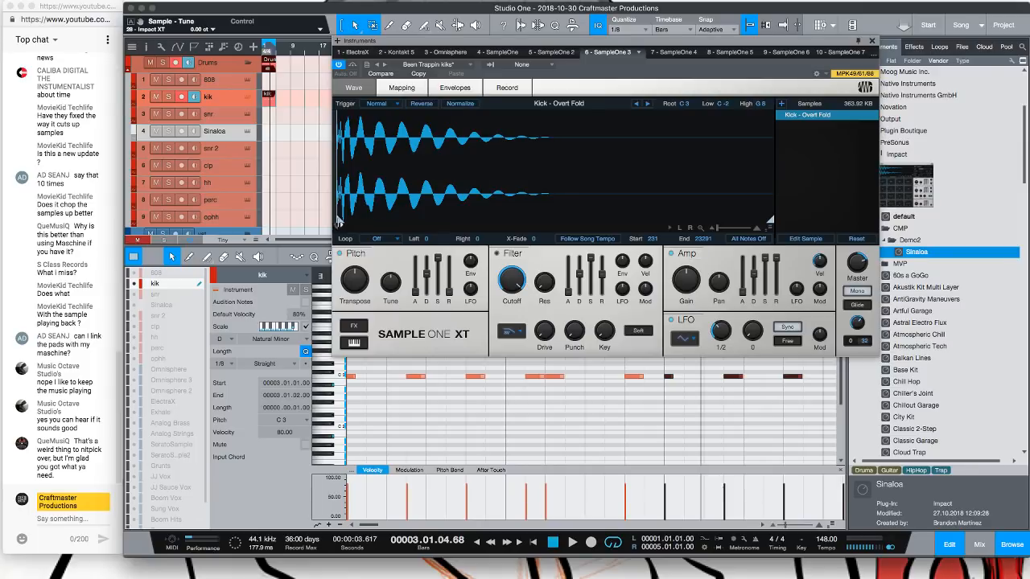
{"action": "left_click_drag", "start_coordinate": [338, 222], "coordinate": [332, 224]}
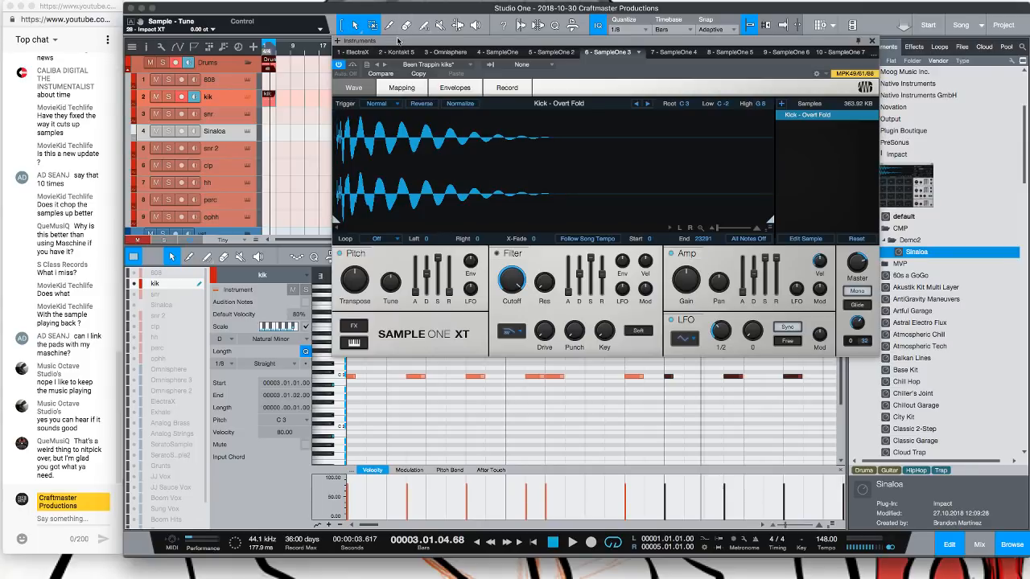
Close the SampleOne XT instrument window
{"action": "left_click_drag", "start_coordinate": [397, 40], "coordinate": [347, 38]}
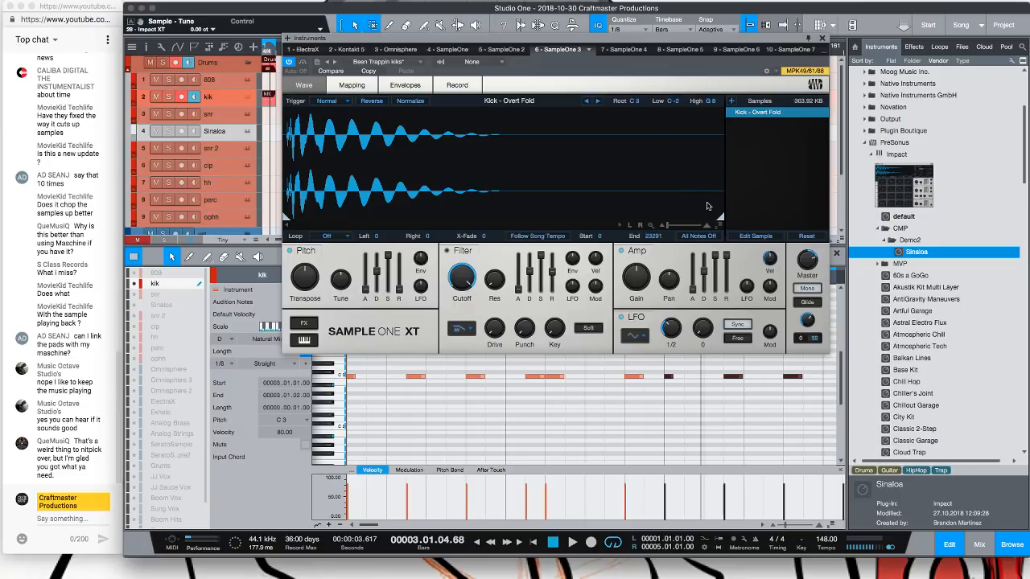
{"action": "mouse_move", "coordinate": [720, 217]}
{"action": "left_mouse_down"}
{"action": "mouse_move", "coordinate": [509, 218]}
{"action": "mouse_move", "coordinate": [743, 197]}
{"action": "left_mouse_up"}
{"action": "left_click_drag", "start_coordinate": [356, 42], "coordinate": [387, 65]}
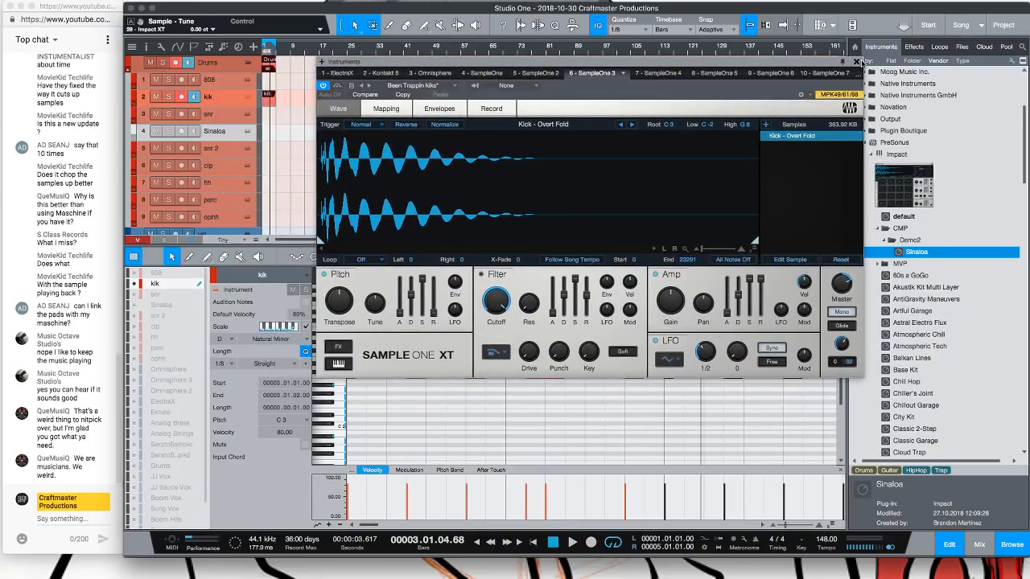
{"action": "left_click_drag", "start_coordinate": [819, 65], "coordinate": [834, 65]}
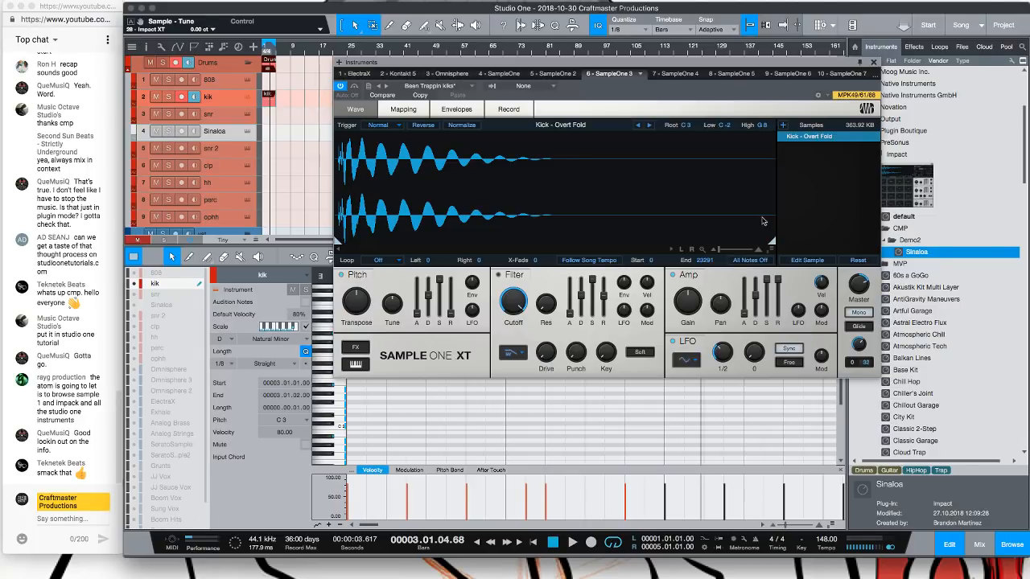
{"action": "left_click", "coordinate": [873, 62]}
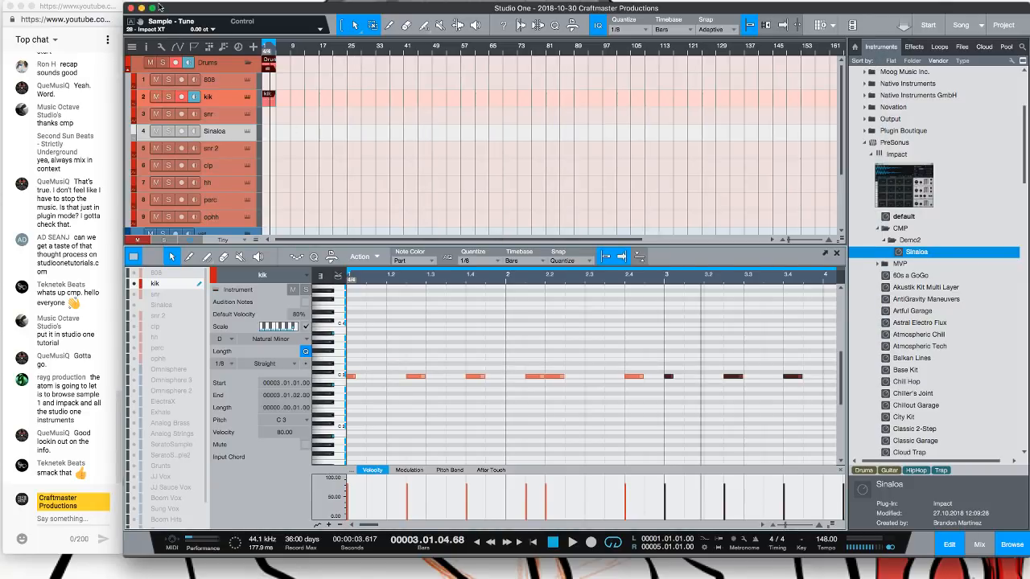
Begin closing the song and switch to OBS
{"action": "mouse_move", "coordinate": [158, 5]}
{"action": "left_click", "coordinate": [131, 8]}
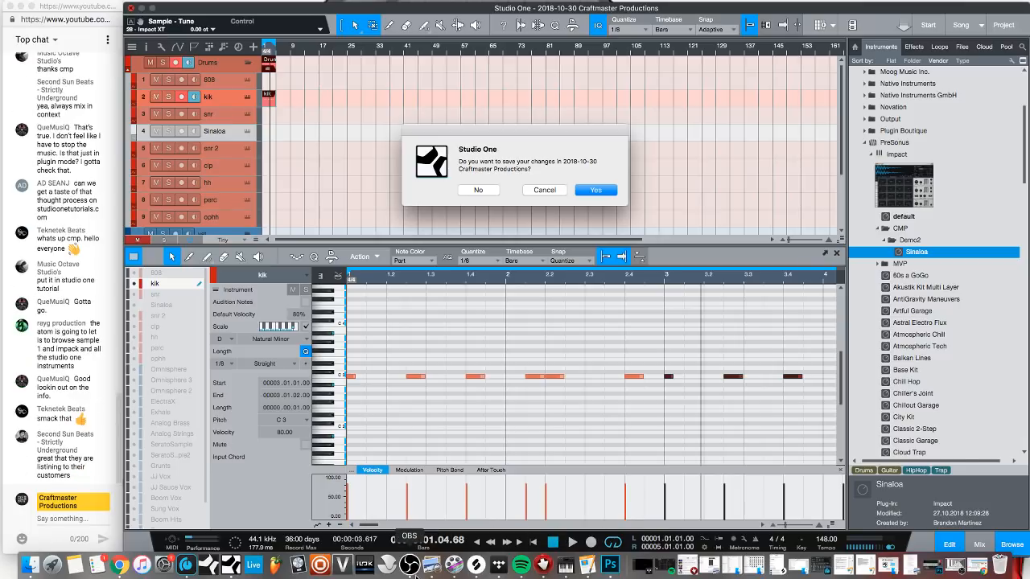
{"action": "left_click", "coordinate": [409, 560]}
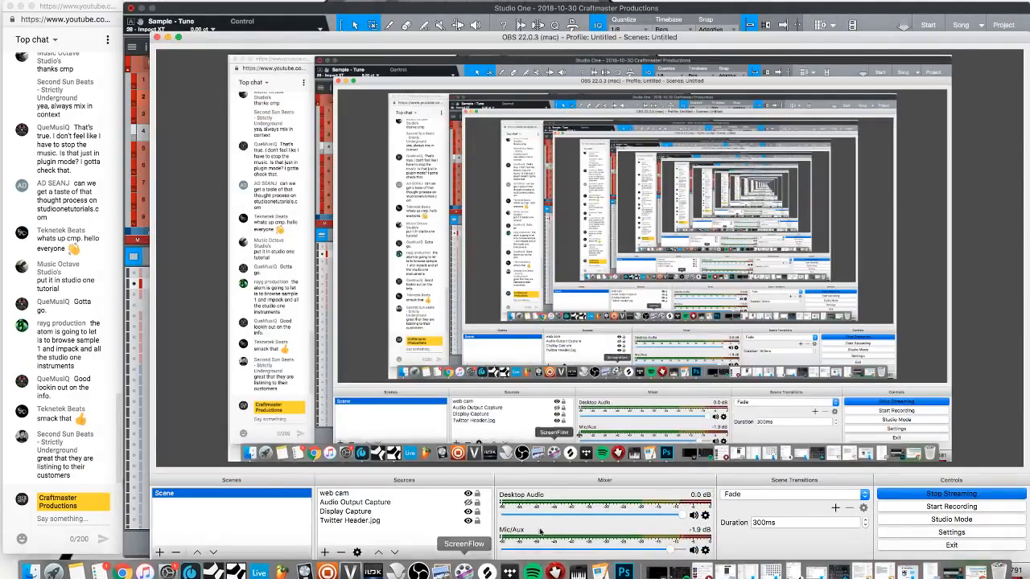